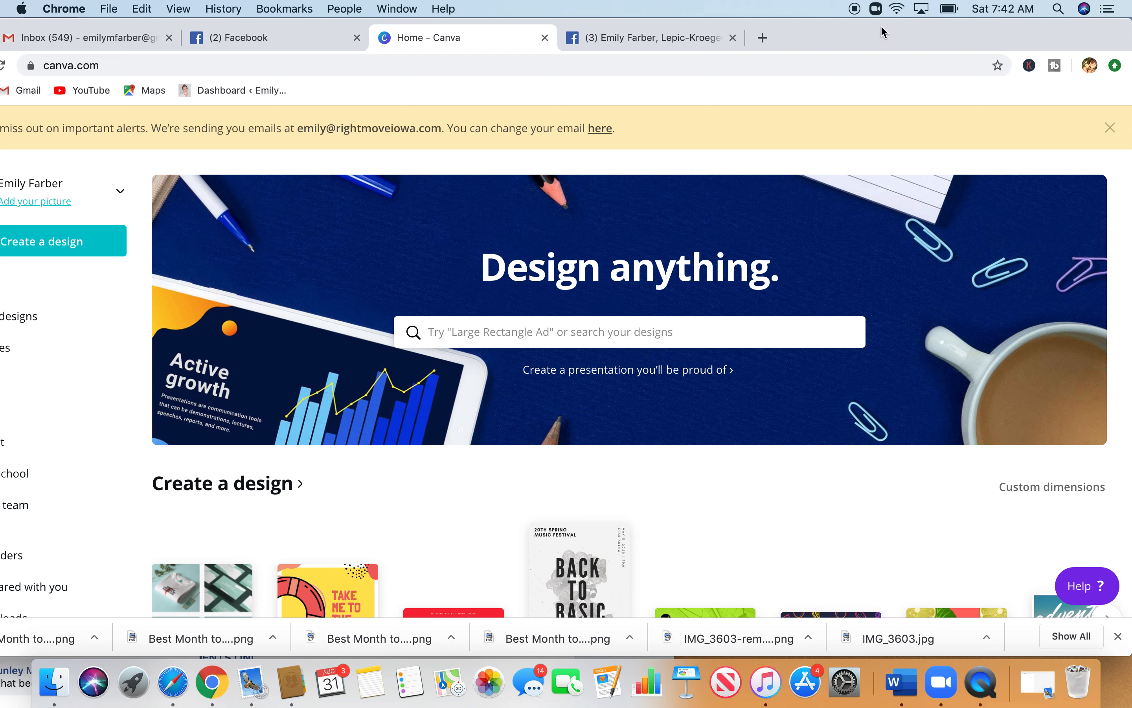
Step: Create a new blank design using the YouTube Thumbnail format
left_click_drag(1130, 30, 1106, 29)
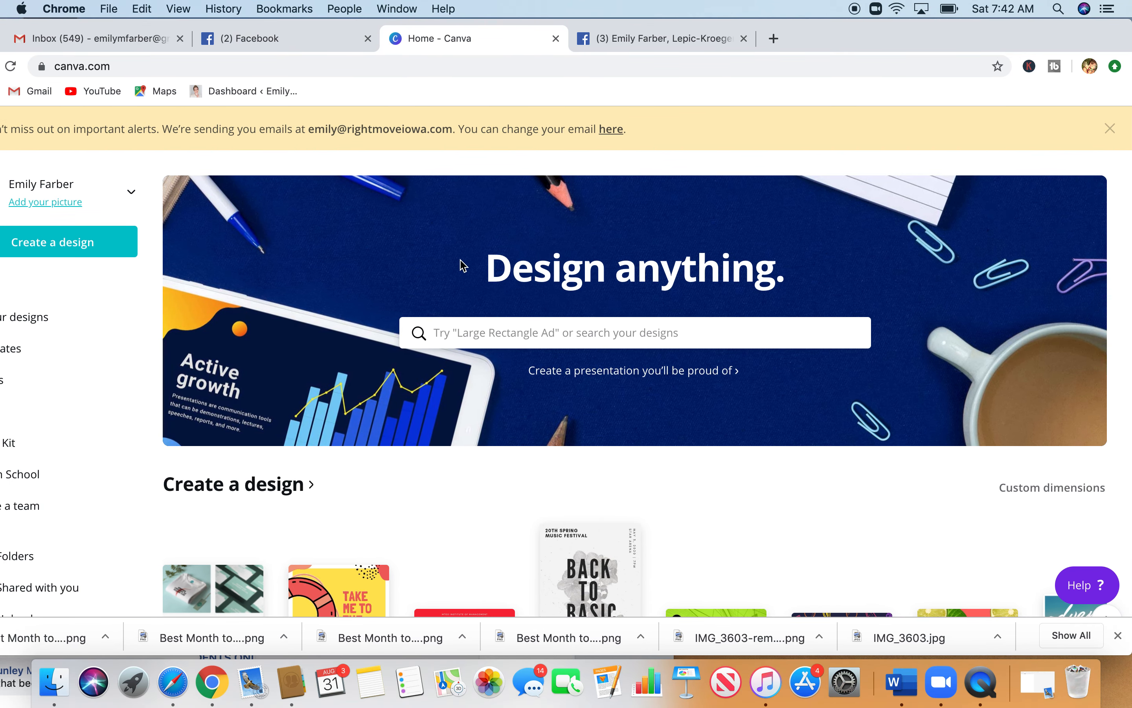
left_click_drag(1130, 30, 1084, 29)
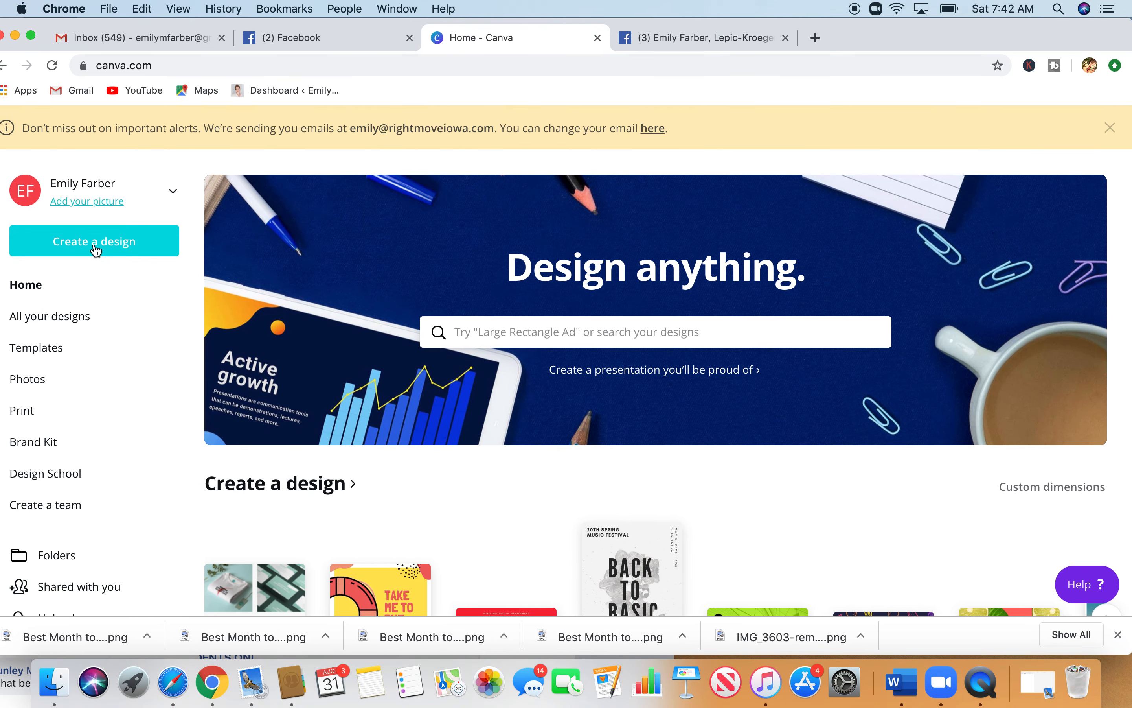
left_click(76, 240)
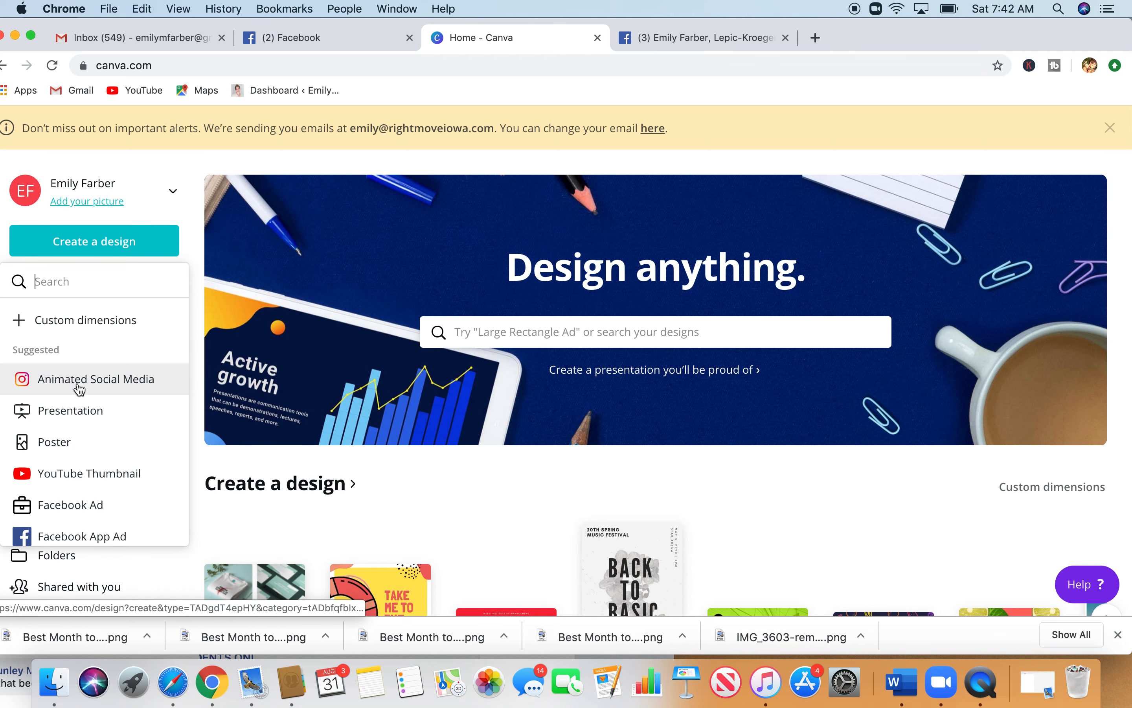
left_click(85, 473)
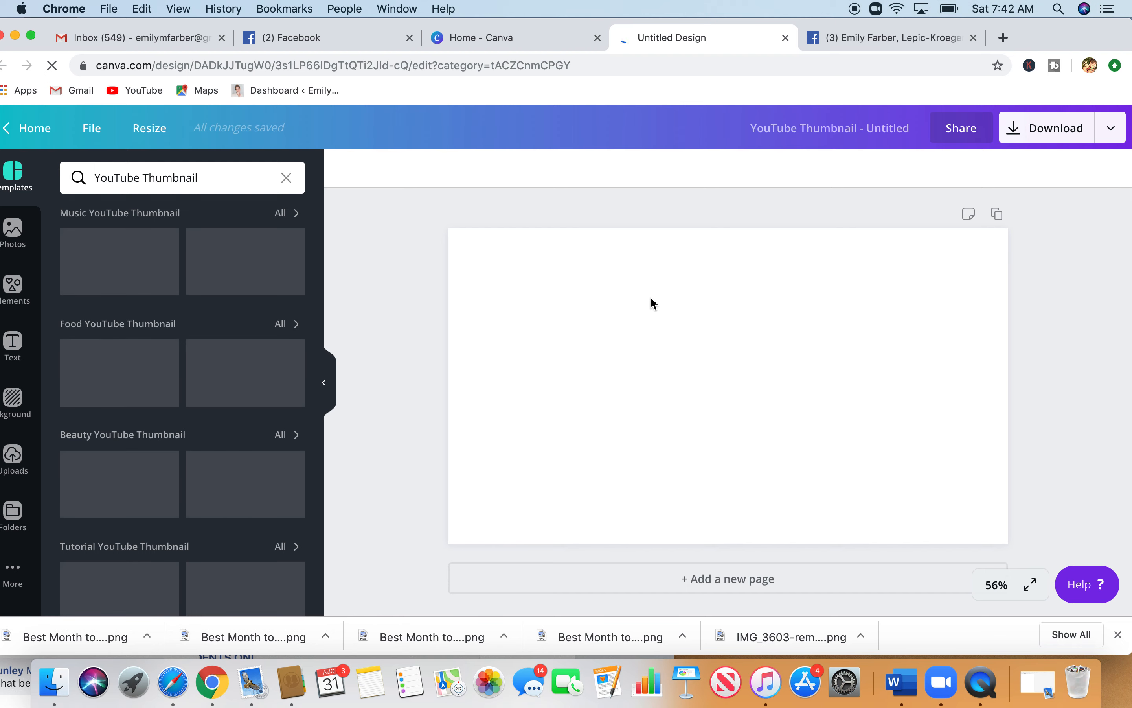
Step: Fill the blank thumbnail's background with the default pink colour
left_click(485, 333)
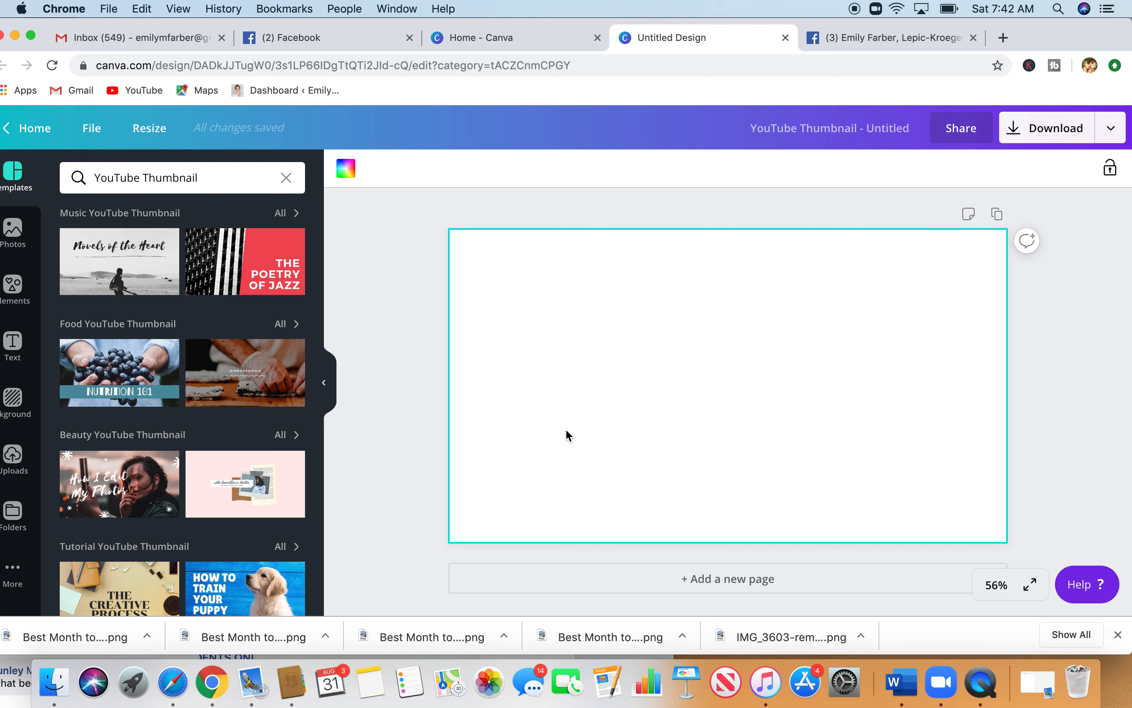
left_click(347, 168)
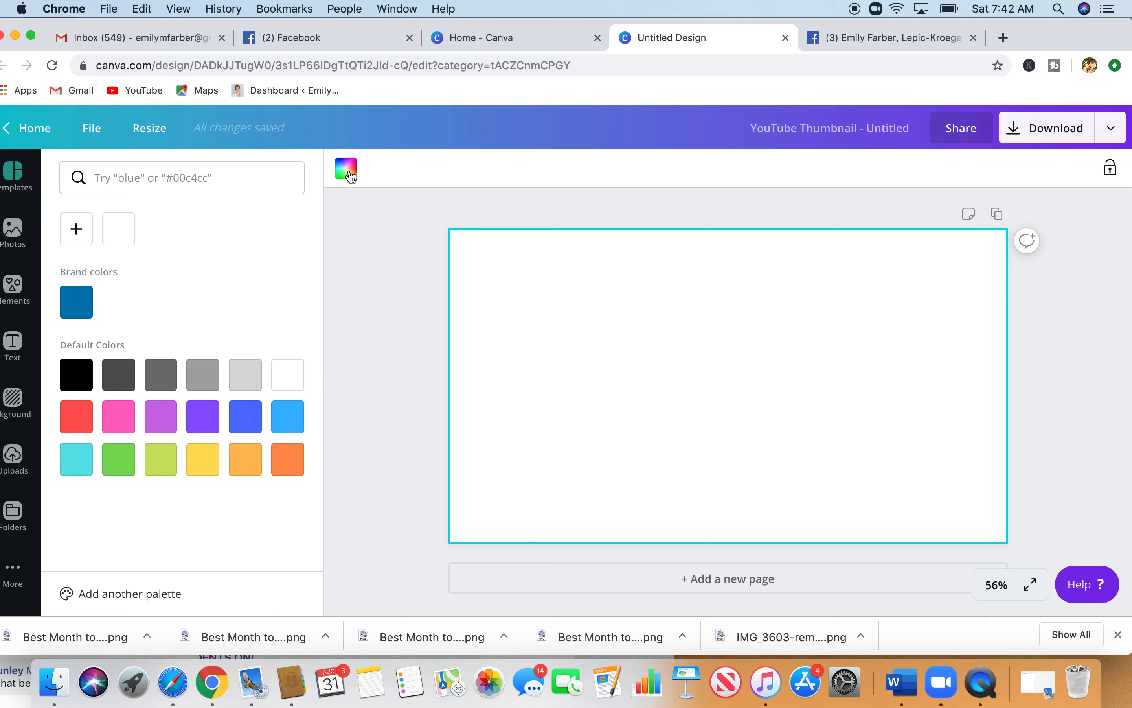
left_click(120, 421)
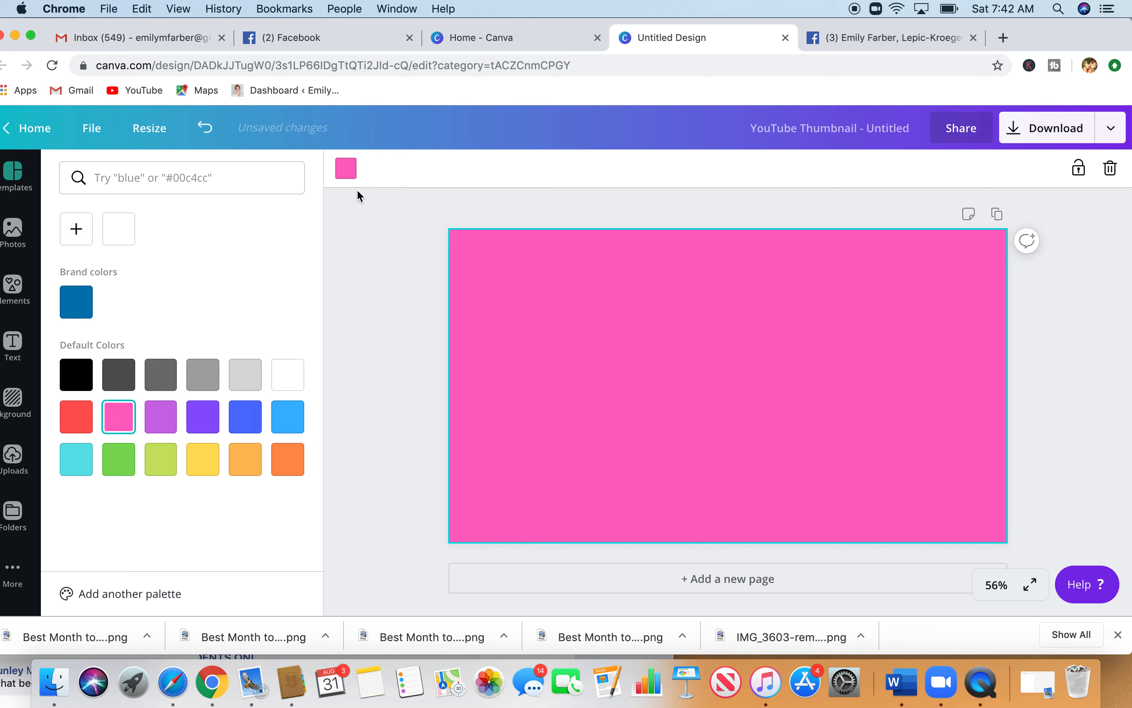
Step: Change the background to a custom, more saturated shade of the same pink
left_click(350, 173)
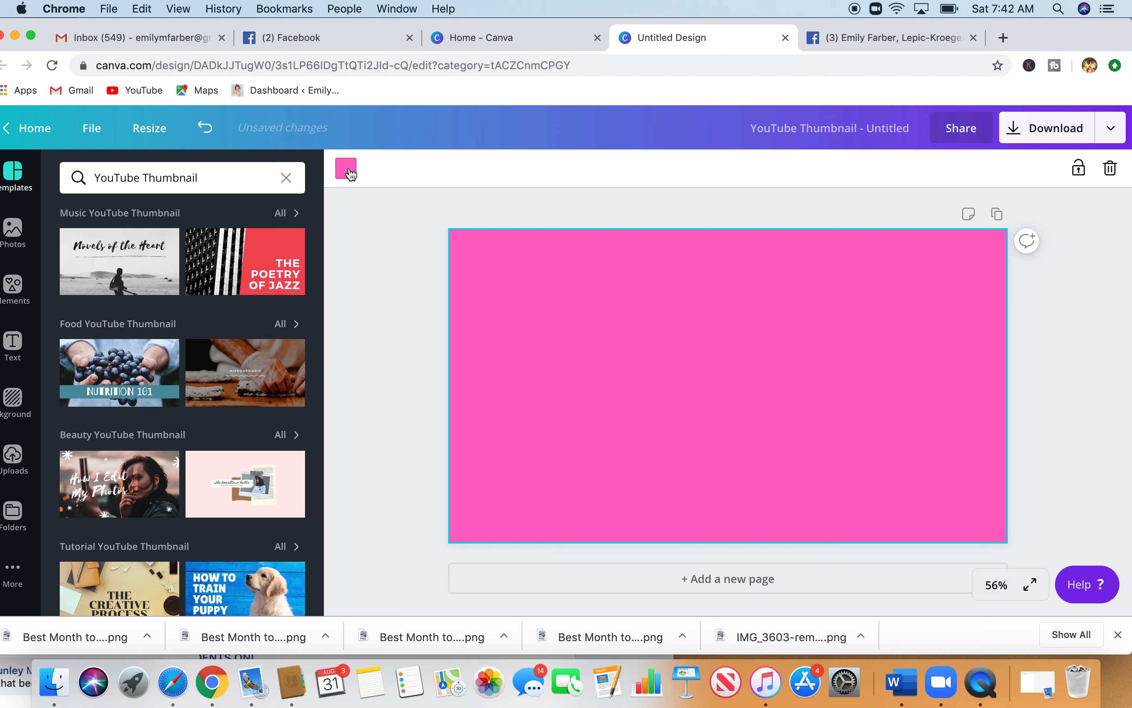
left_click(350, 174)
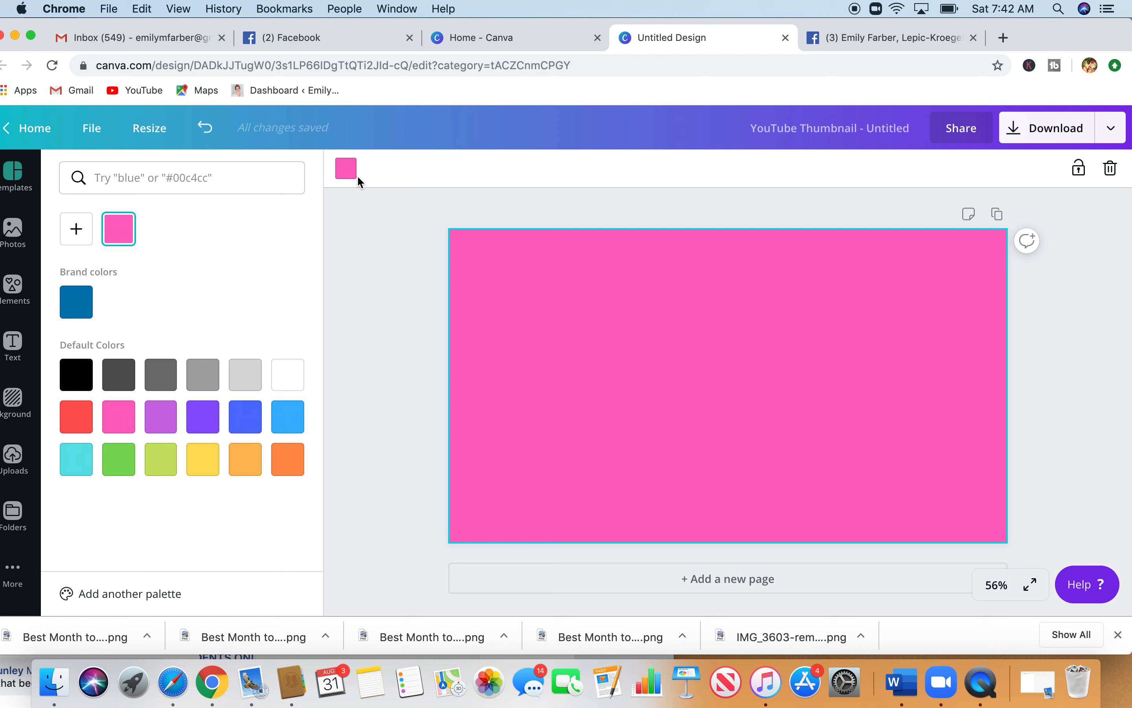
left_click(82, 239)
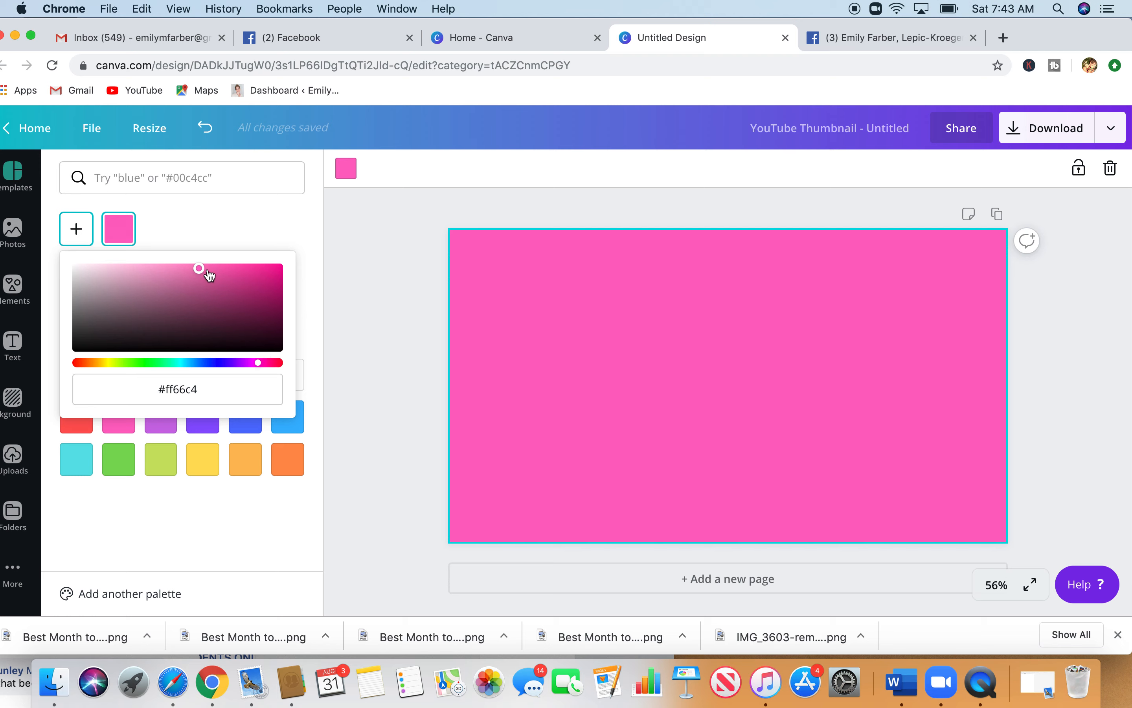
left_click_drag(202, 276, 245, 269)
left_click(383, 369)
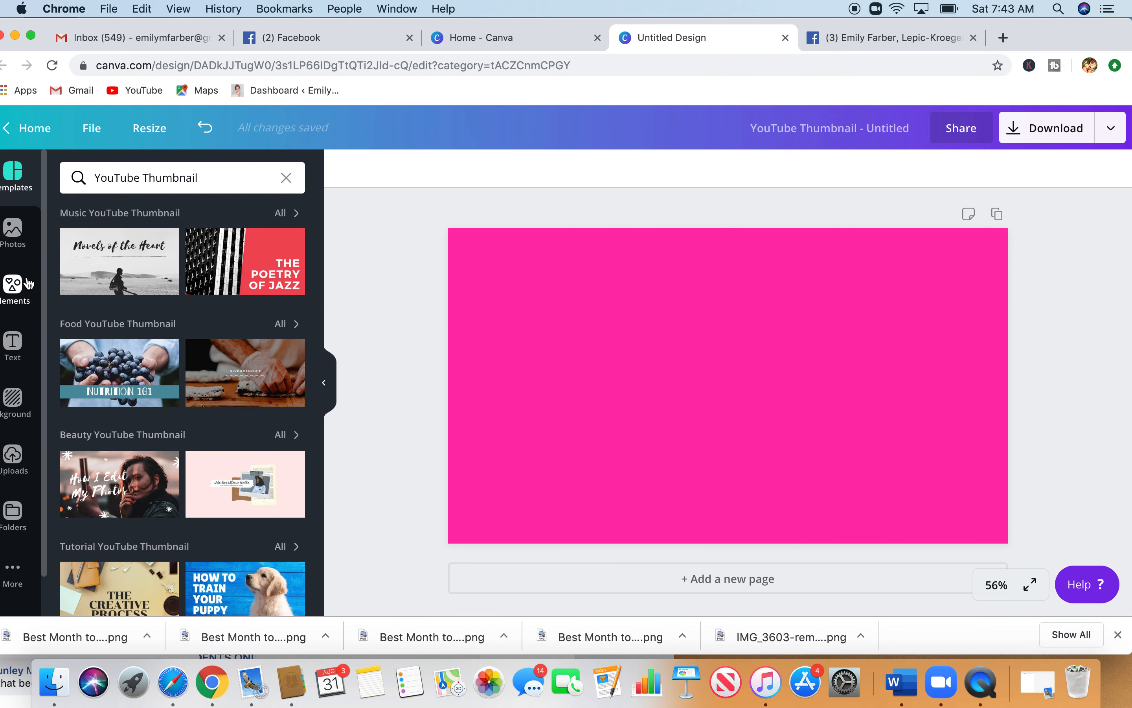
Step: Place the uploaded cut-out photo of the woman holding out her open palm on the thumbnail
left_click(14, 458)
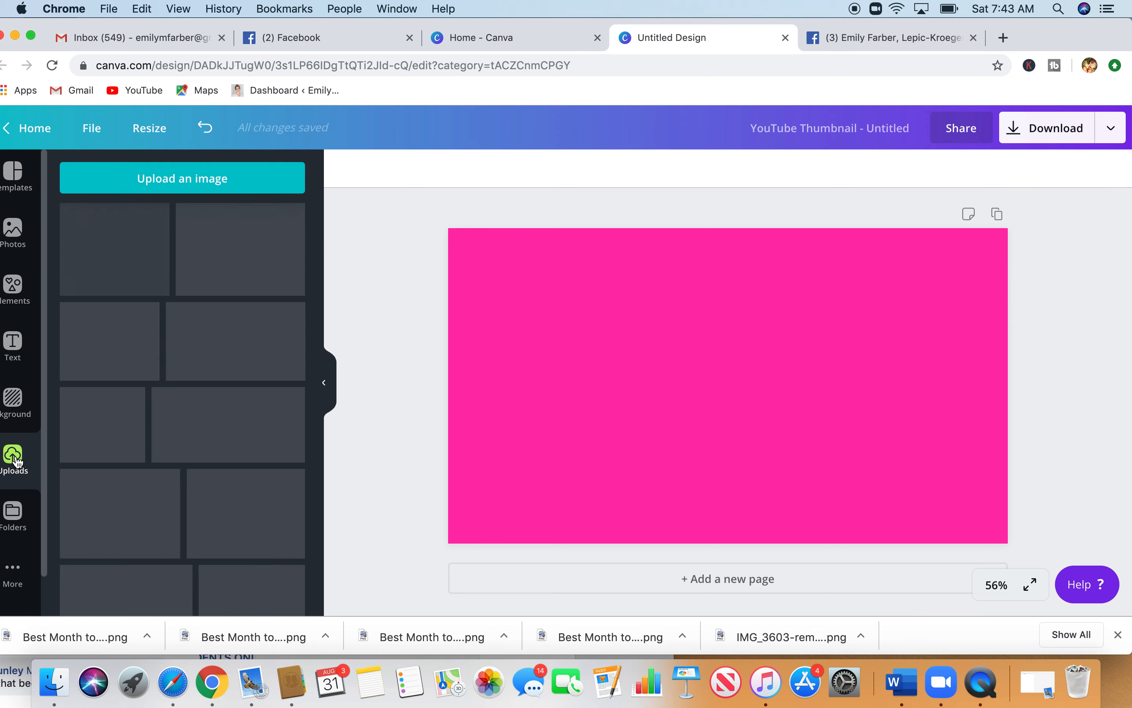
scroll(197, 454, "down", 10)
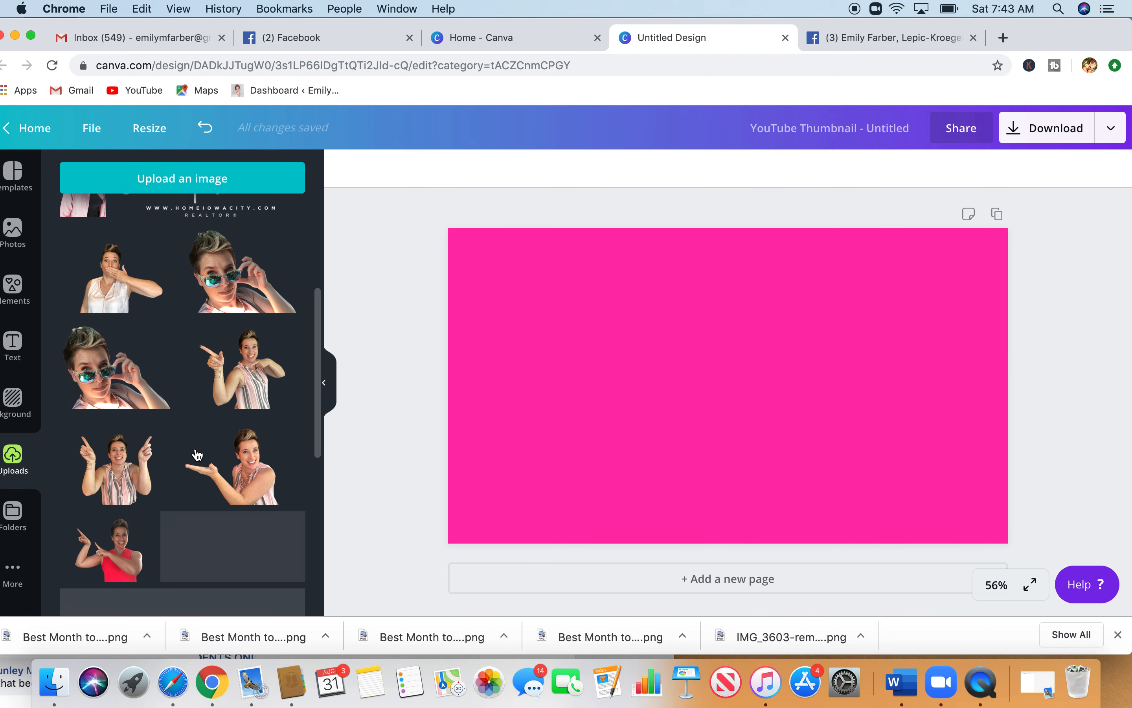
scroll(196, 454, "down", 10)
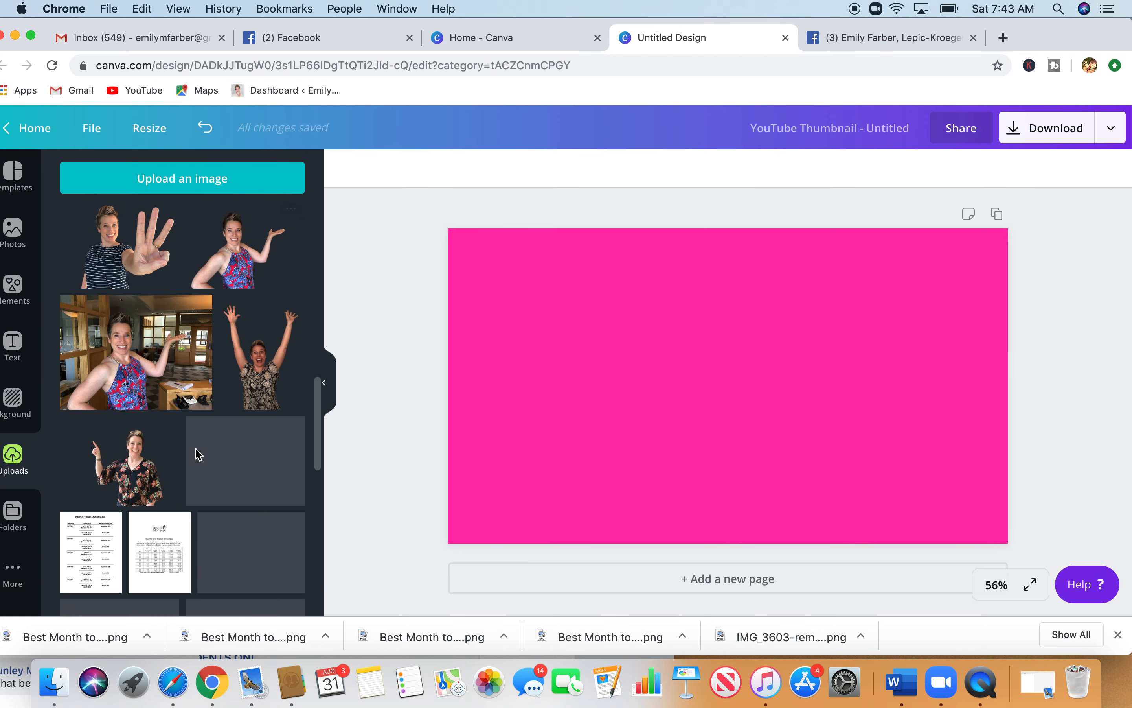
scroll(199, 455, "up", 15)
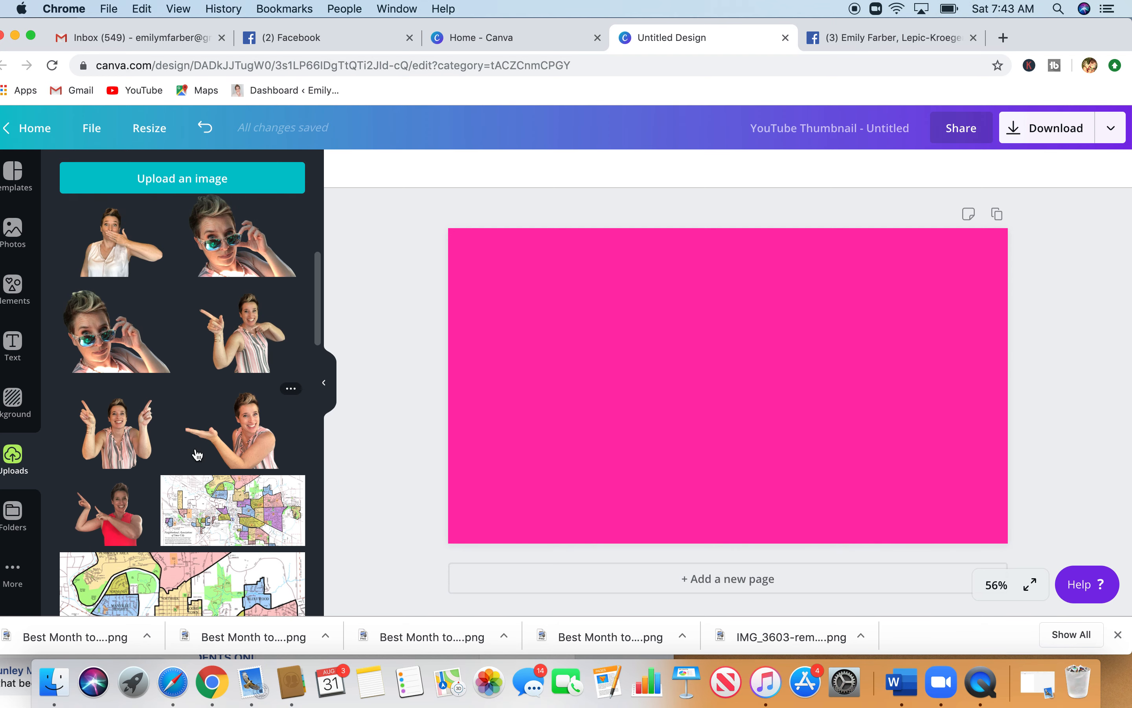
scroll(197, 455, "down", 1)
left_click_drag(248, 410, 584, 324)
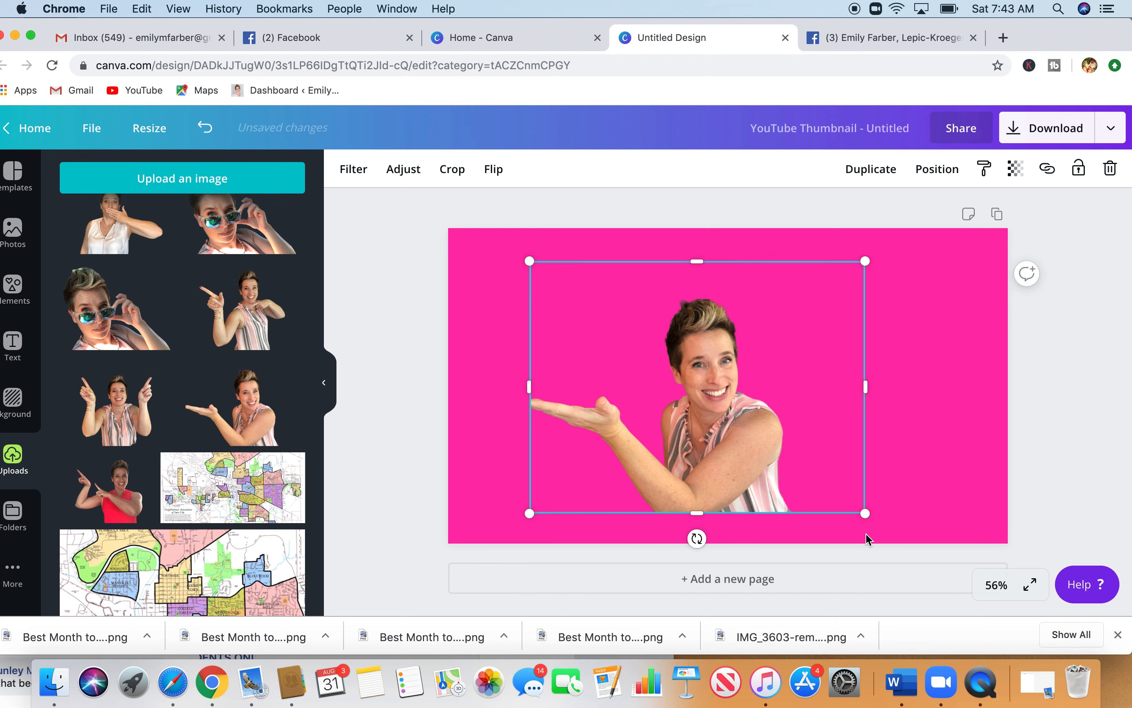
Step: Enlarge the open-palm photo until it fills the thumbnail's height, and position it on the right half of the canvas
left_click_drag(864, 513, 842, 494)
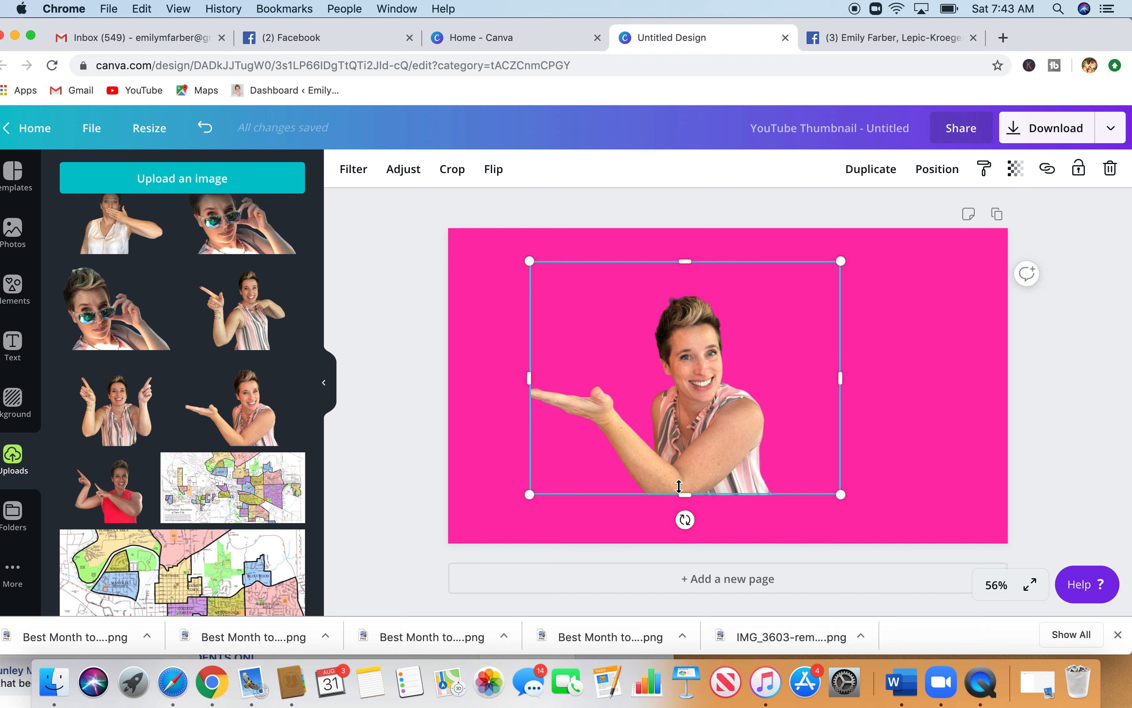
left_click(539, 519)
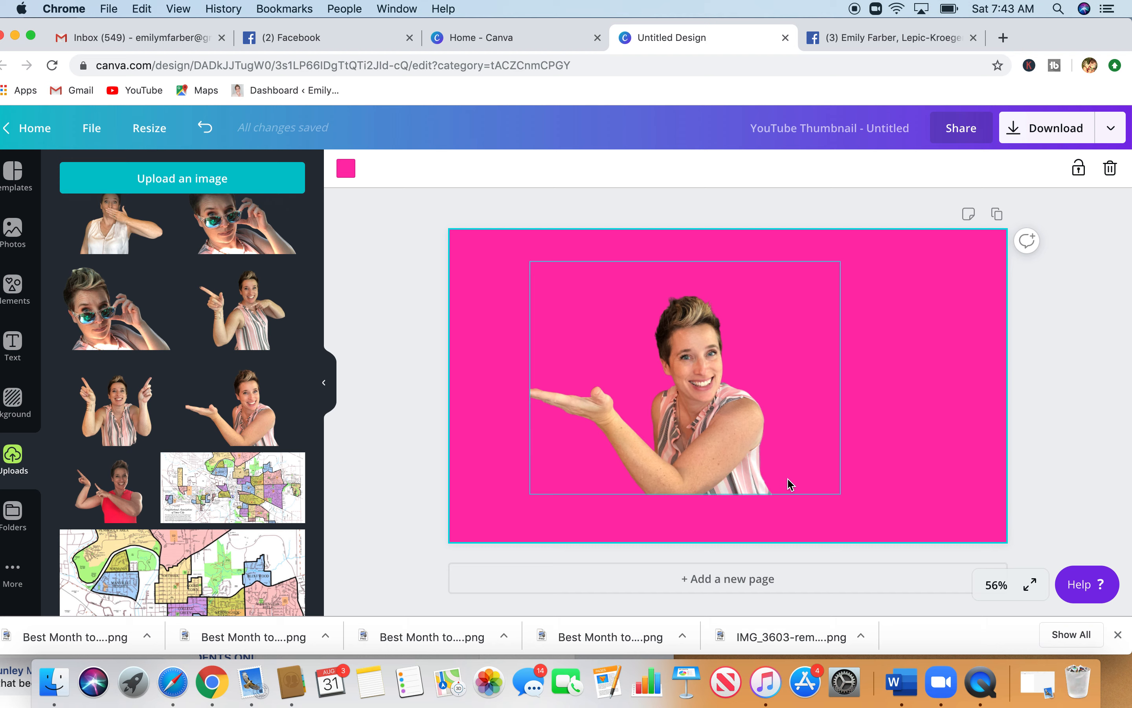
left_click(825, 485)
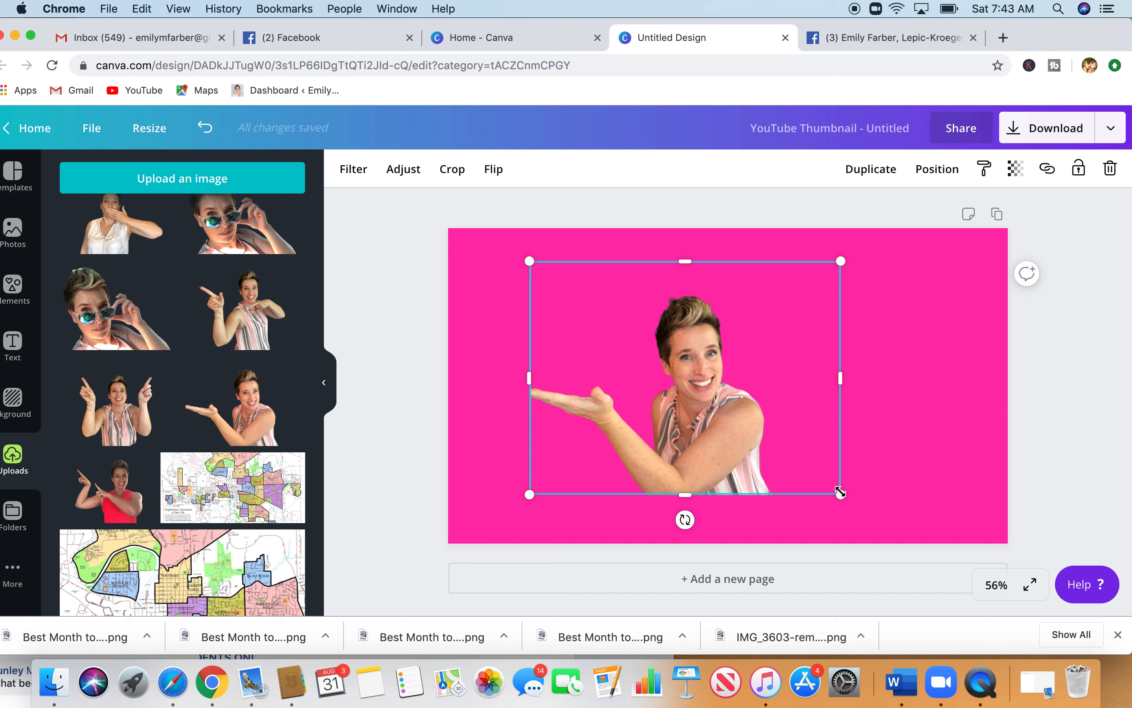
left_click_drag(841, 492, 909, 537)
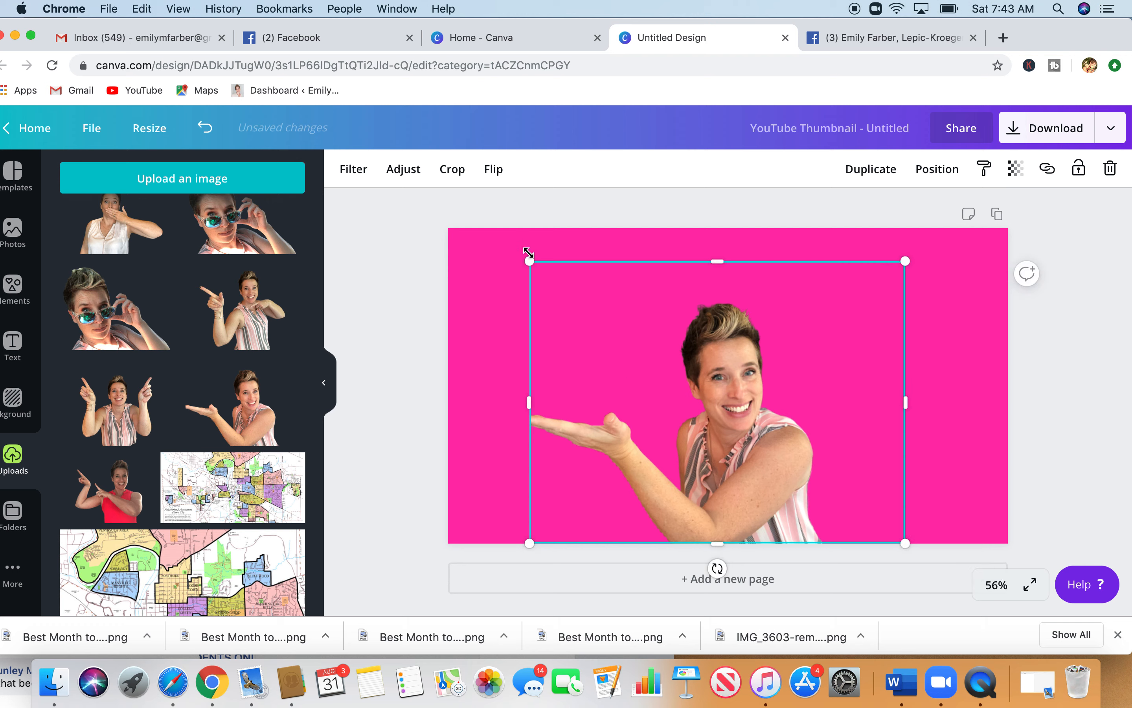
left_click_drag(529, 253, 460, 171)
left_click_drag(706, 385, 864, 382)
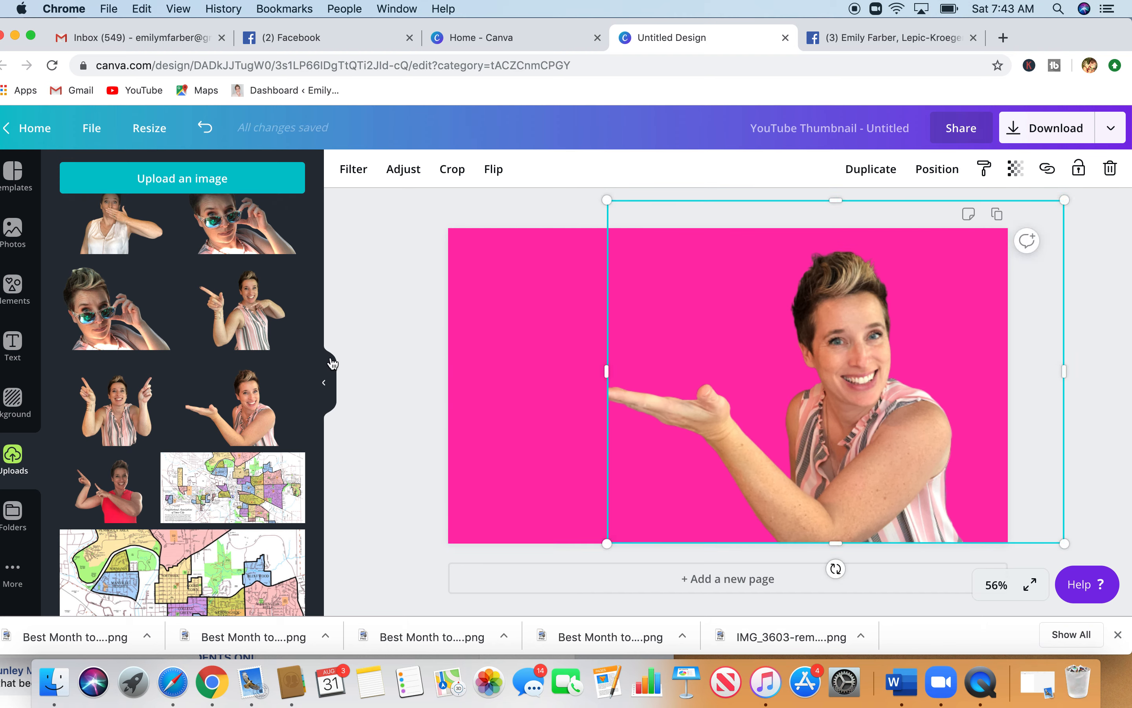
left_click(411, 379)
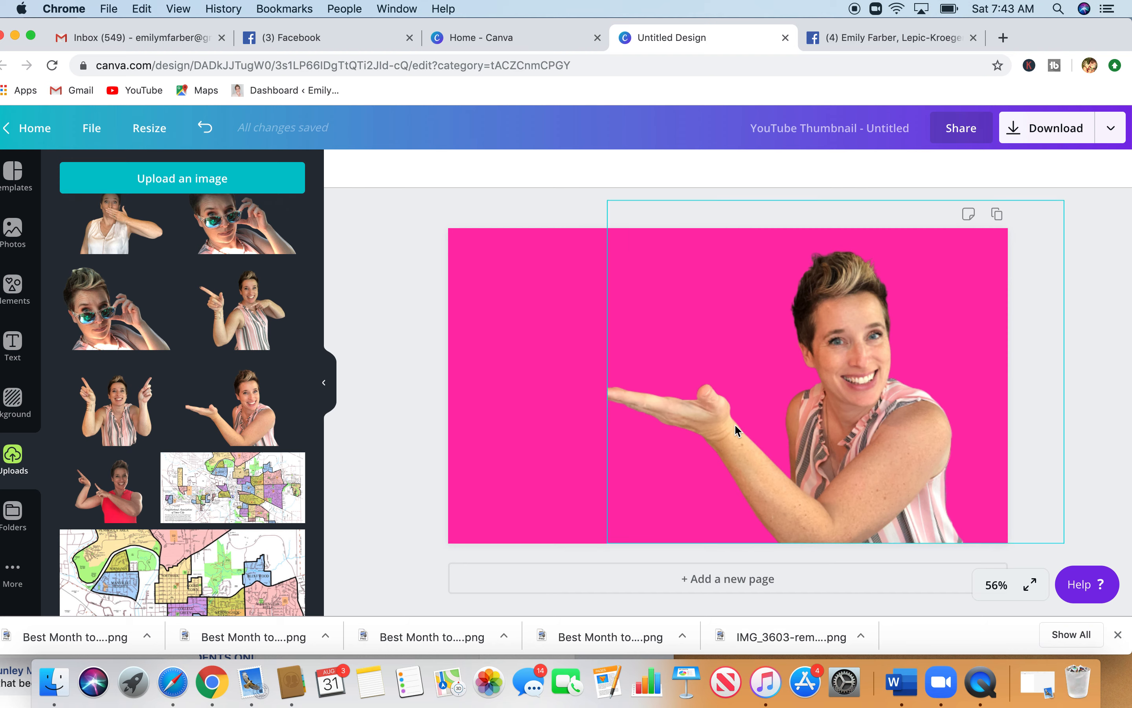
Step: Replace the open-palm photo with the uploaded cut-out of the woman in the striped top pointing with one raised hand
left_click(864, 417)
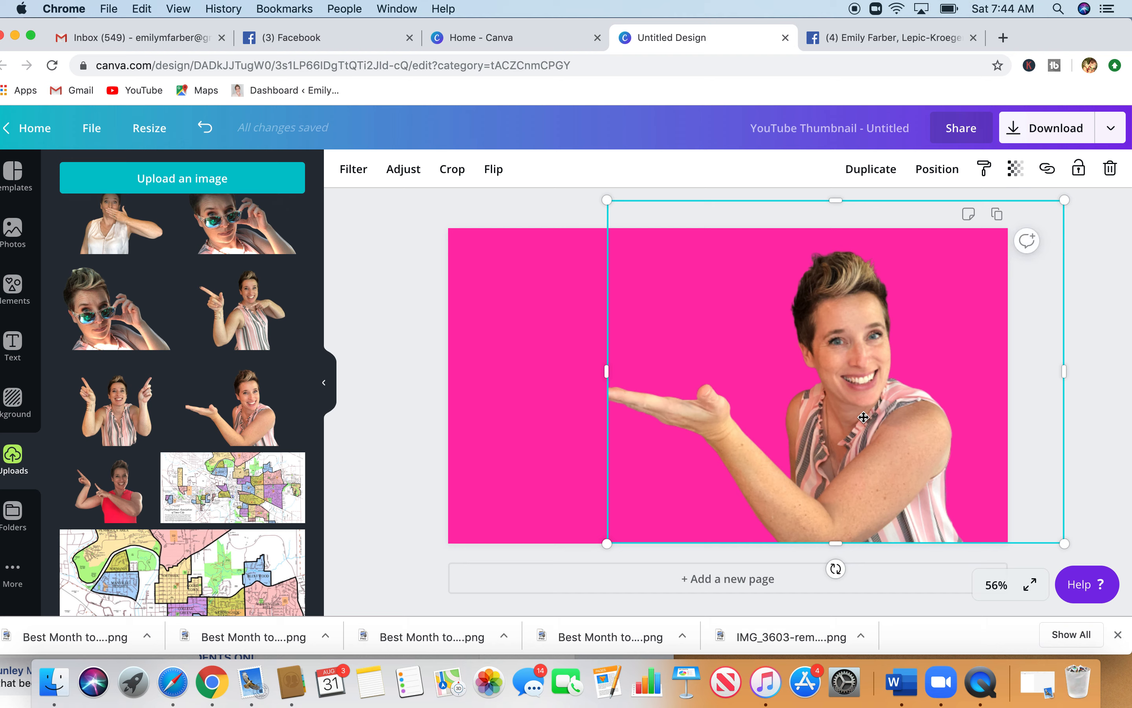
key("Delete")
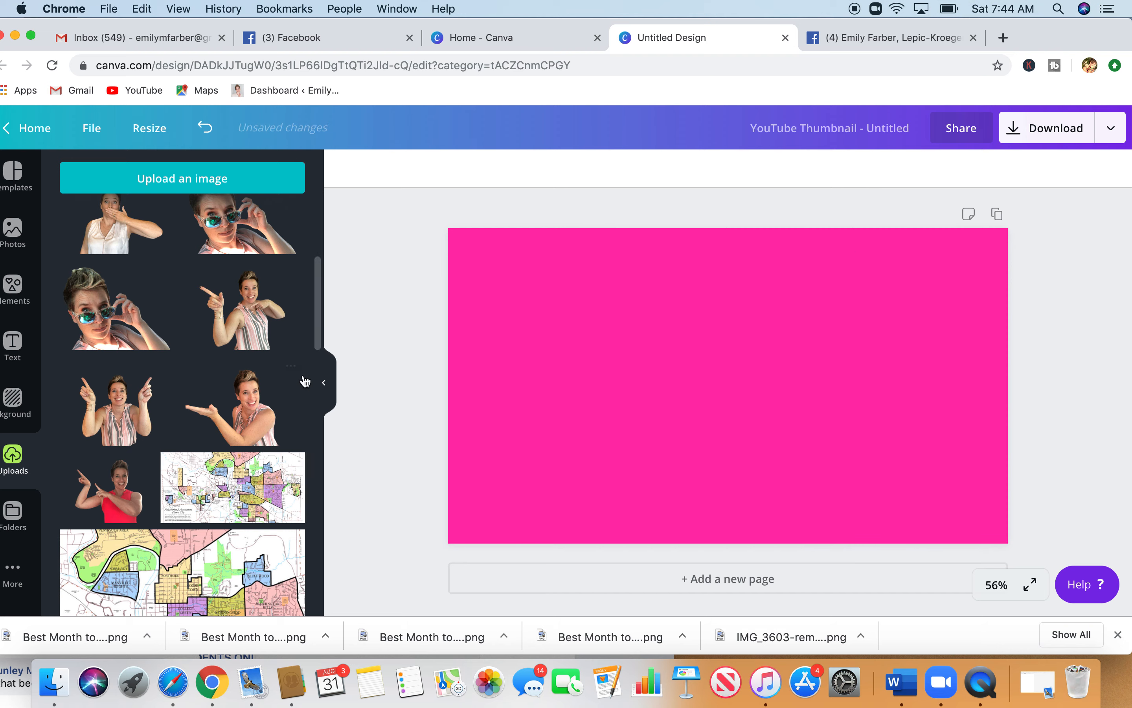
left_click(255, 313)
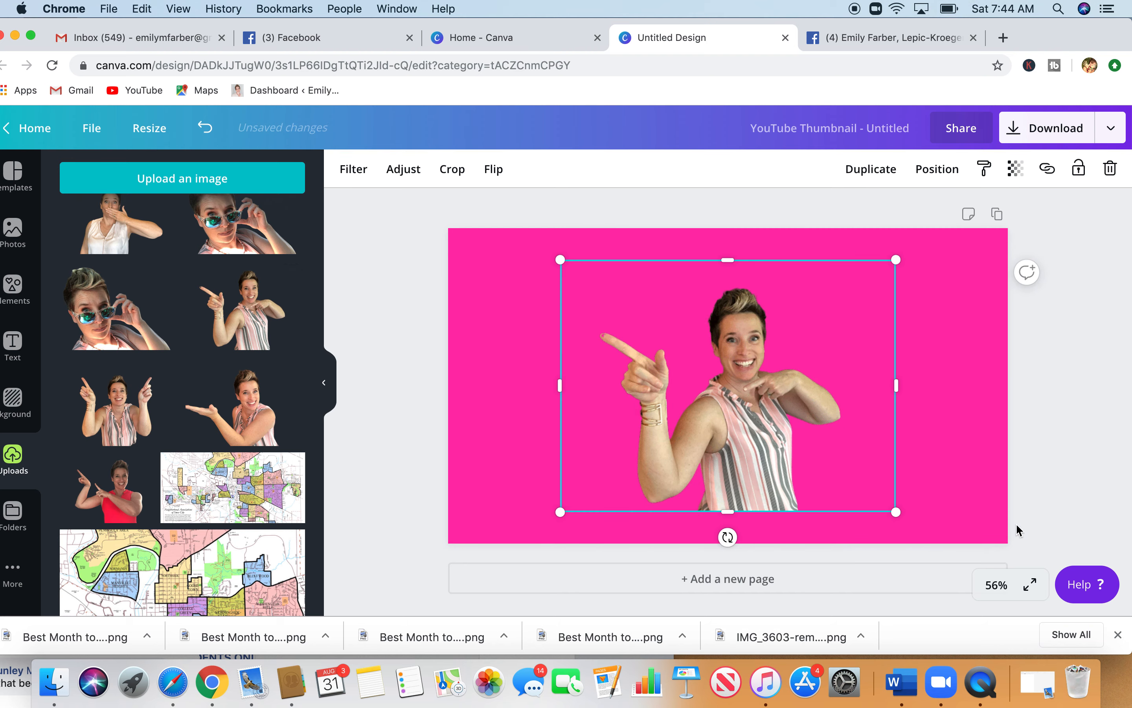
Step: Enlarge the pointing photo to the thumbnail's full height and place it on the right half of the canvas
left_click_drag(896, 513, 951, 554)
left_click_drag(557, 254, 492, 208)
left_click_drag(736, 351, 844, 339)
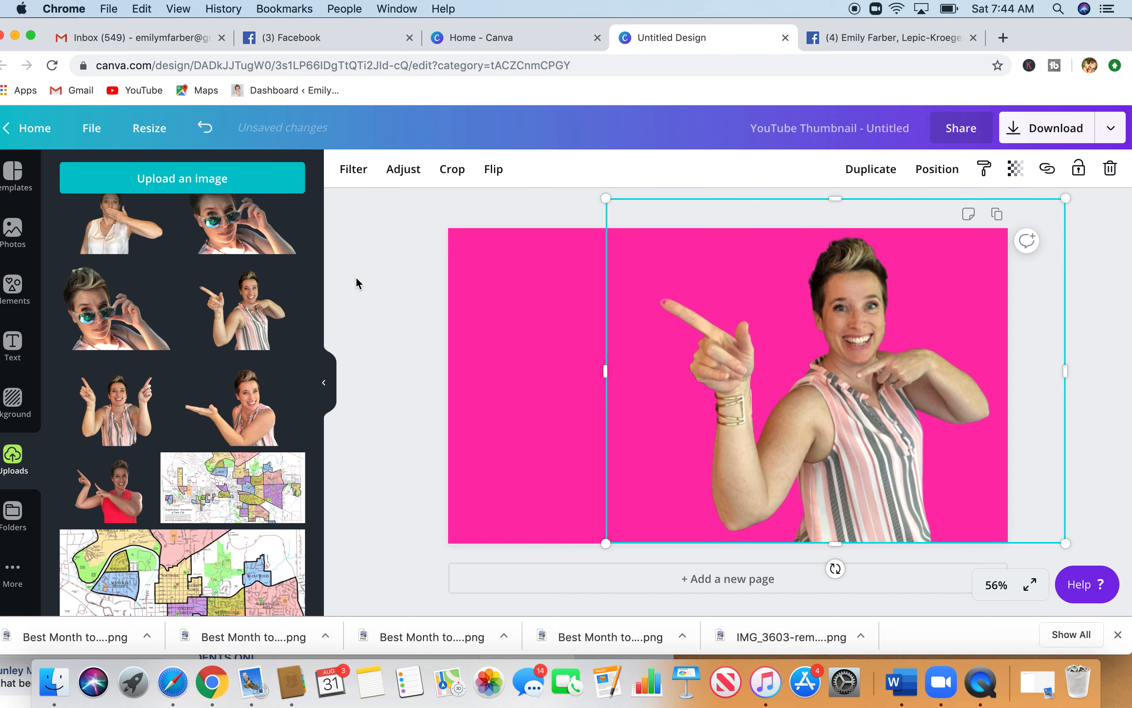
left_click(421, 303)
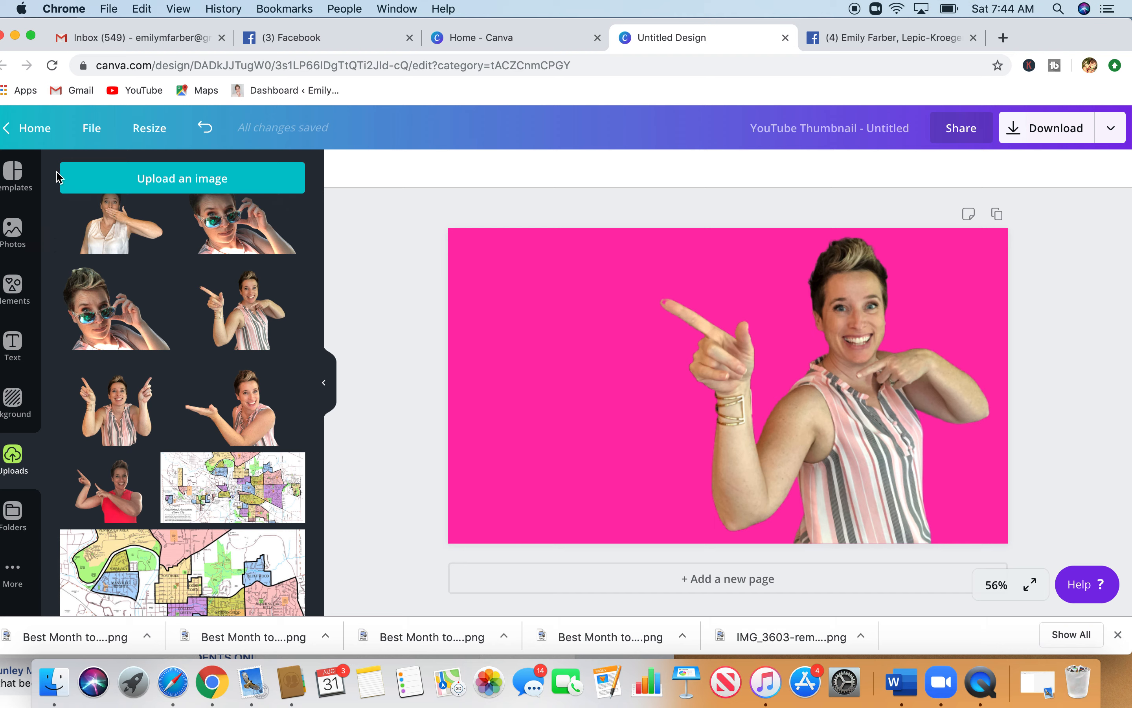
Step: Add a heading reading "This is a headline" in the upper left area of the thumbnail
left_click(14, 343)
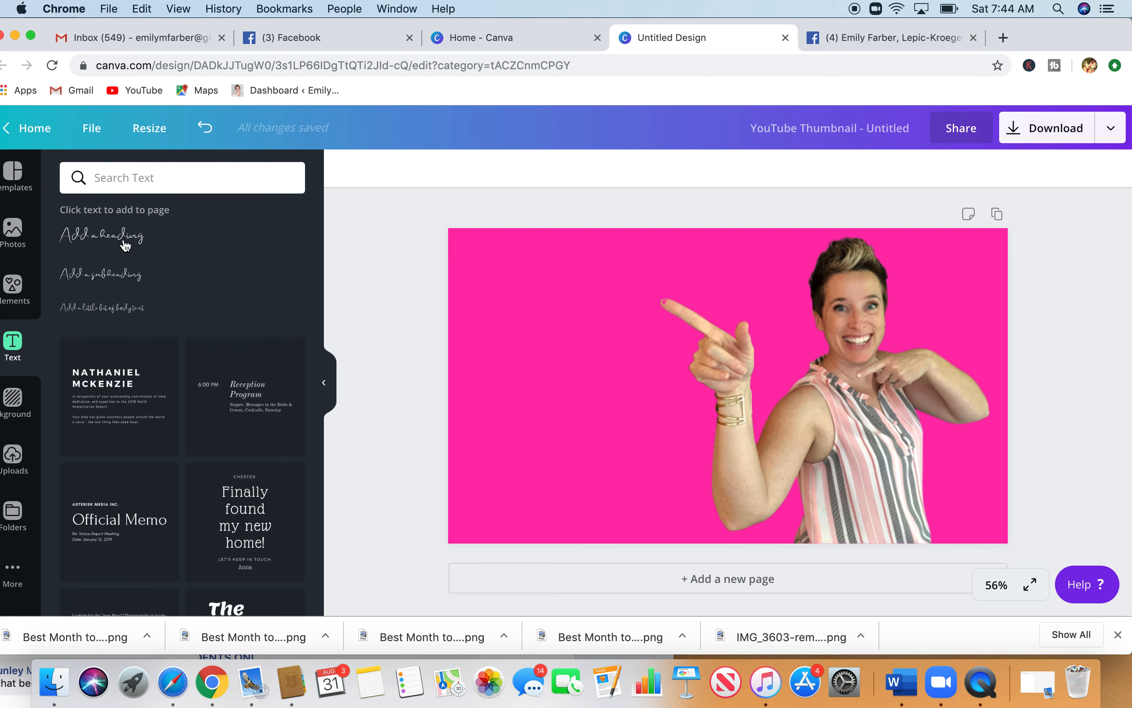
left_click(125, 244)
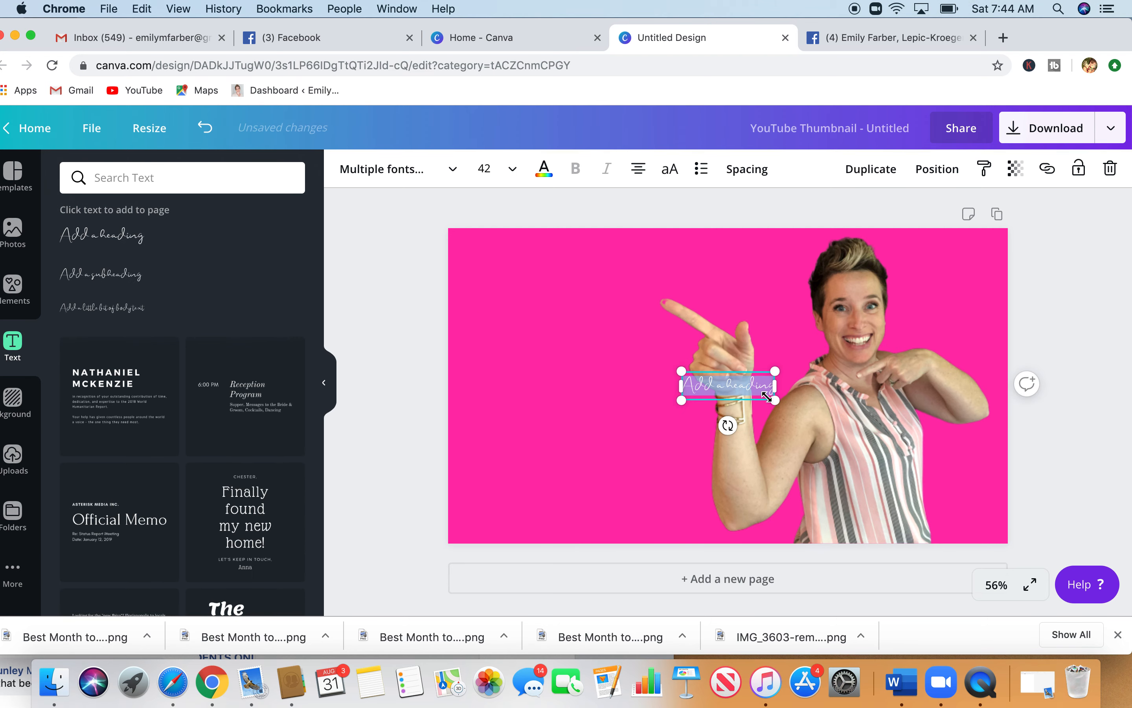
left_click_drag(737, 370, 593, 271)
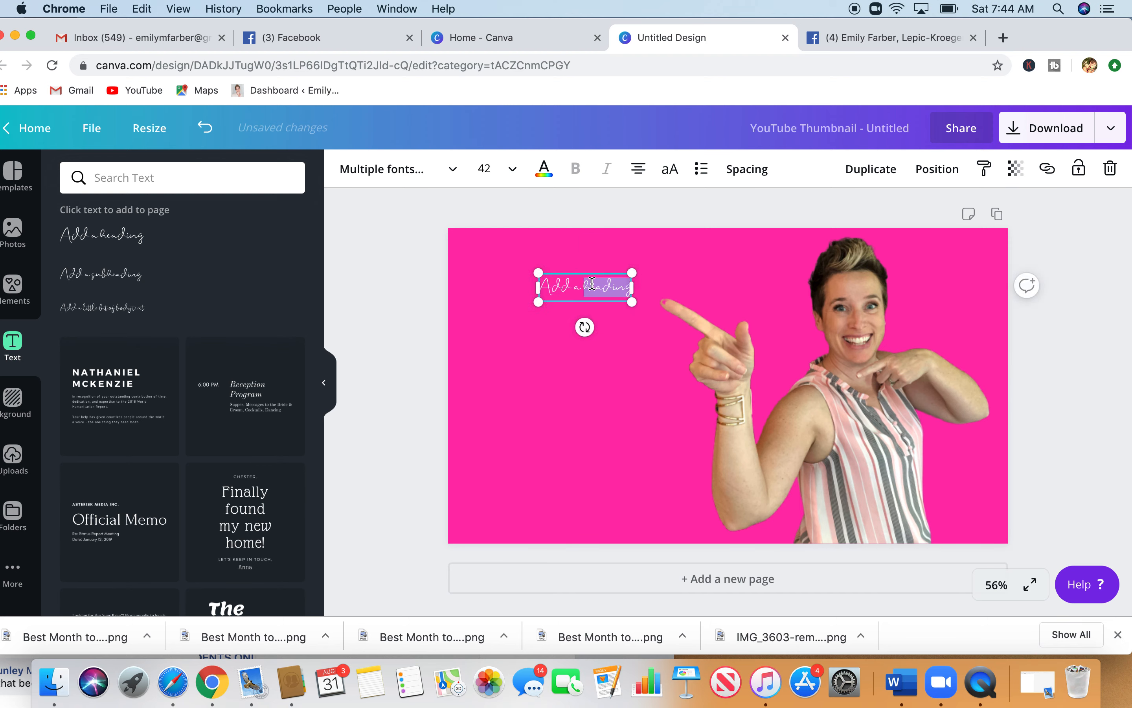
key("BackSpace")
type("This is")
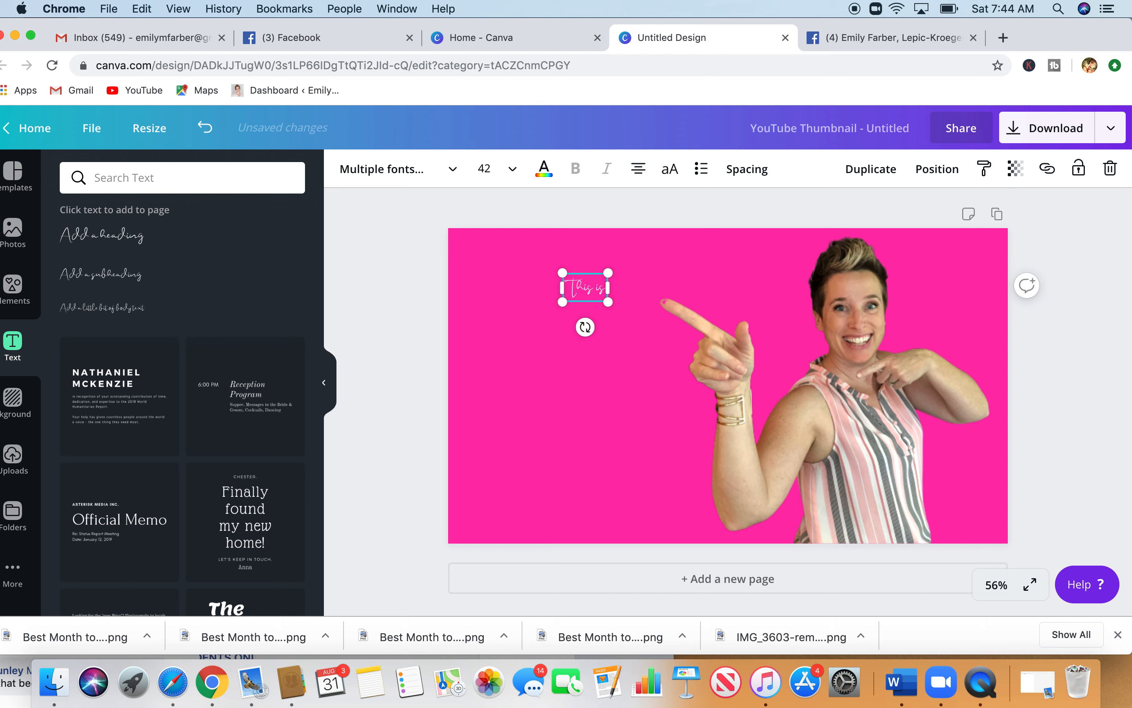
type(" a headline")
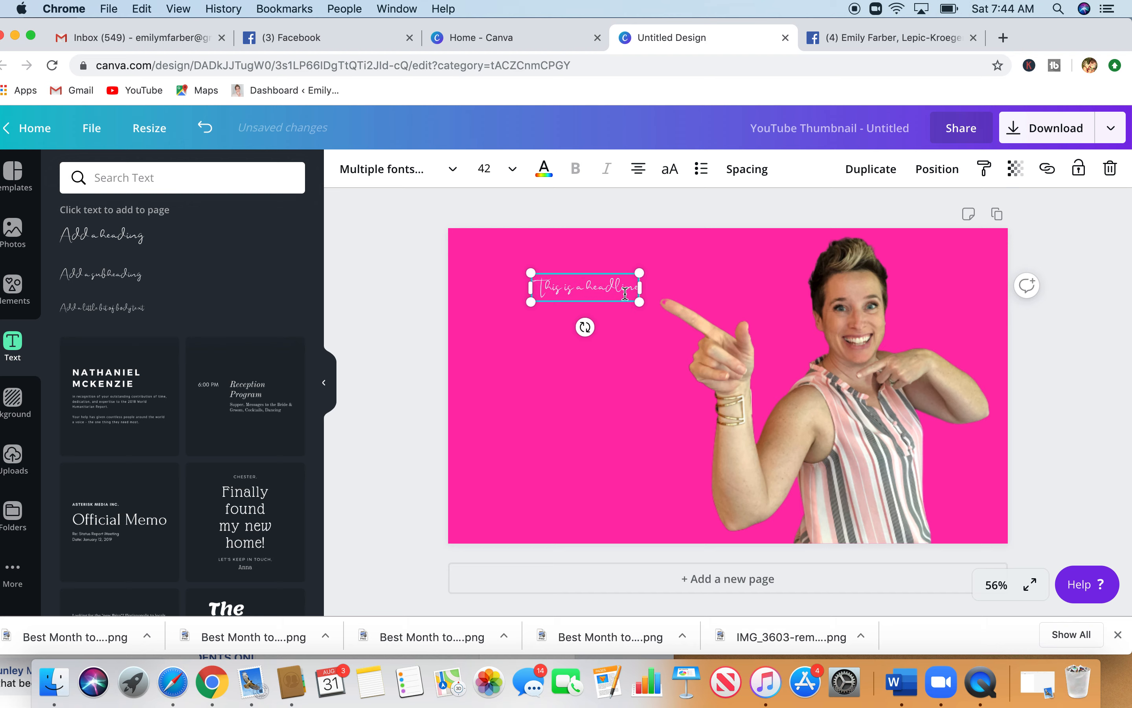
Step: Change the font of the "This is a headline" text to Aileron Heavy
triple_click(612, 285)
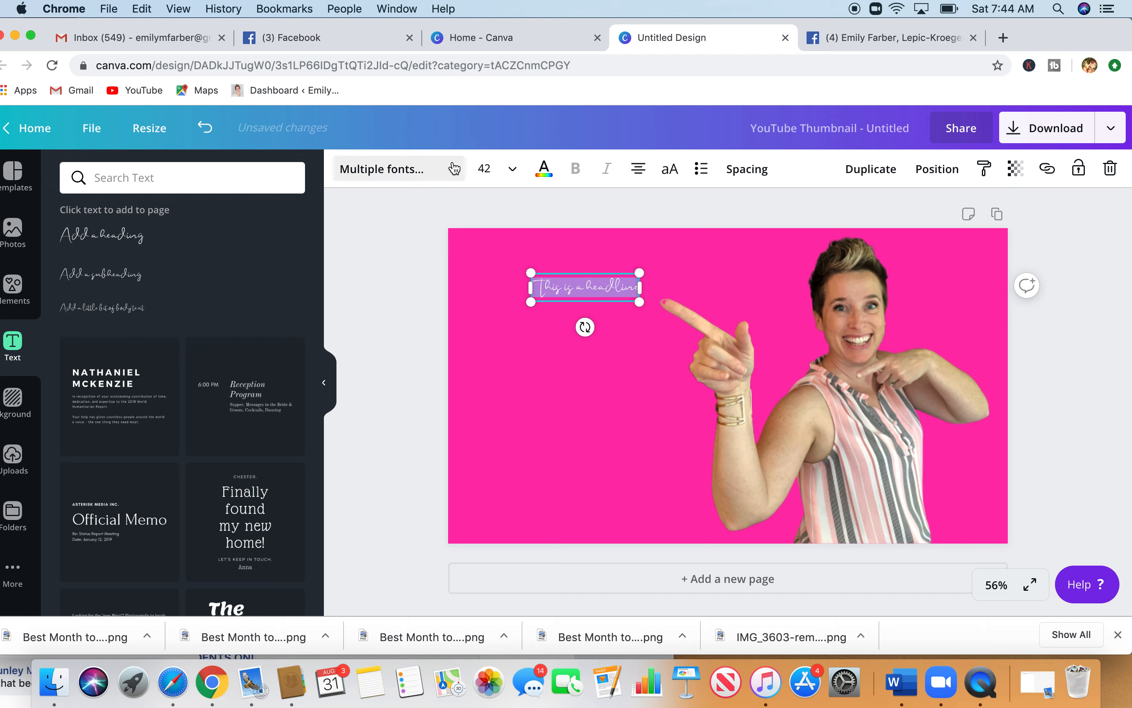
left_click(412, 170)
scroll(200, 425, "down", 10)
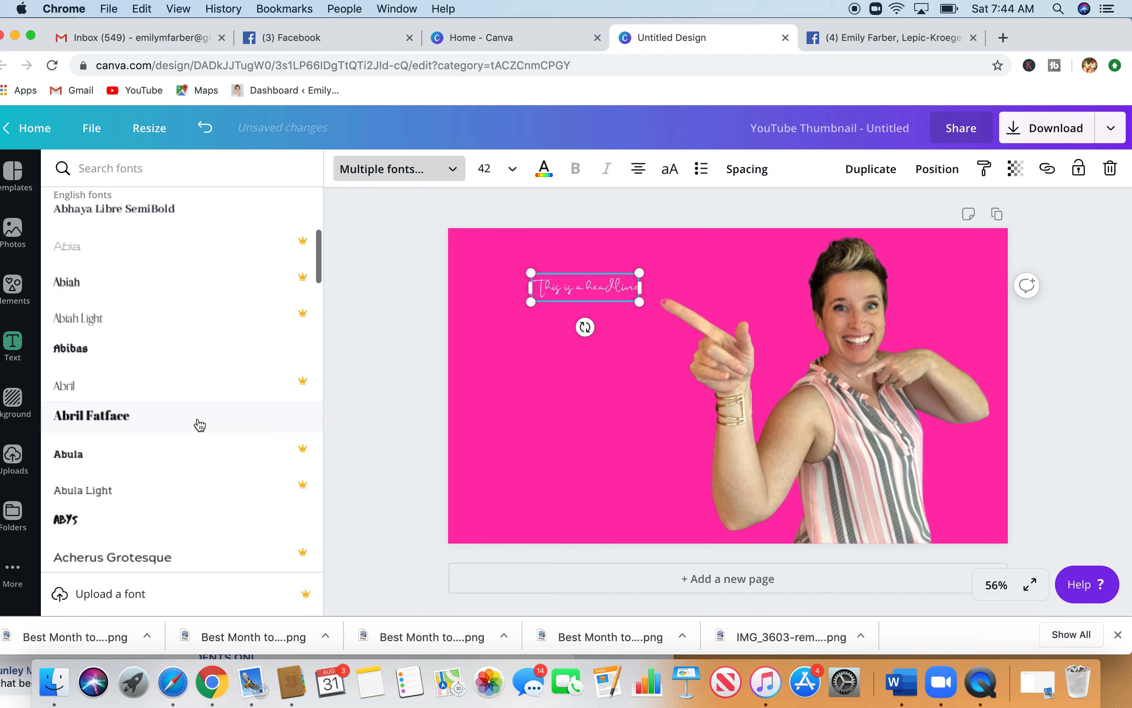
scroll(200, 425, "down", 10)
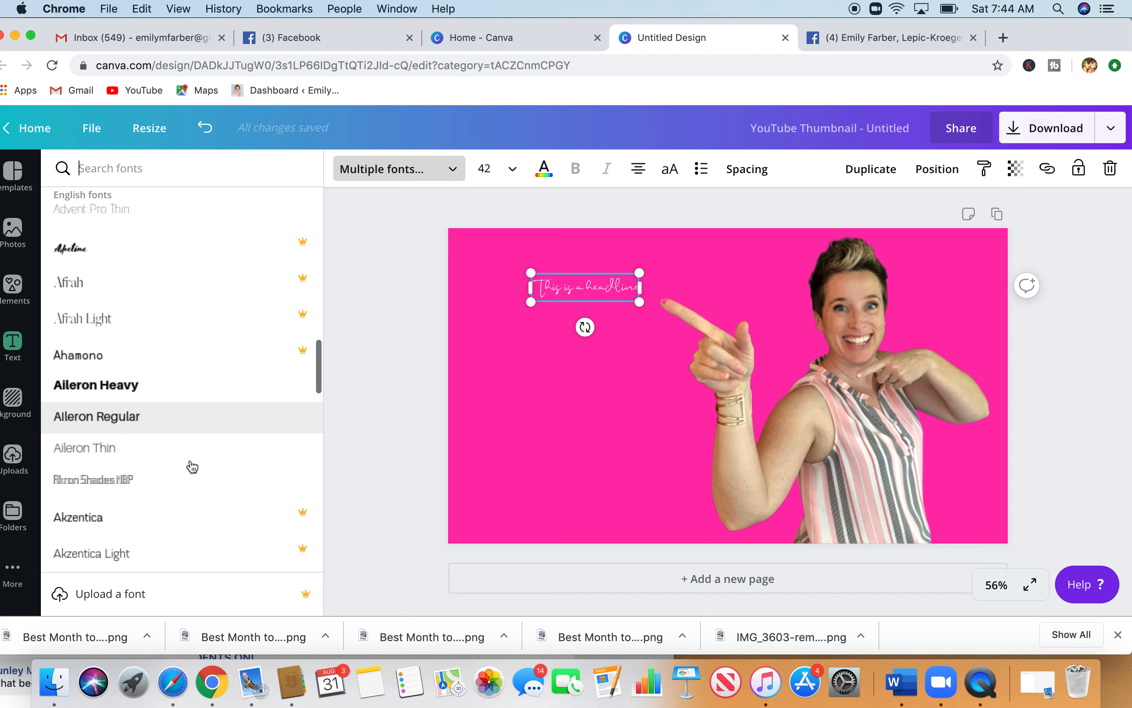
left_click(185, 386)
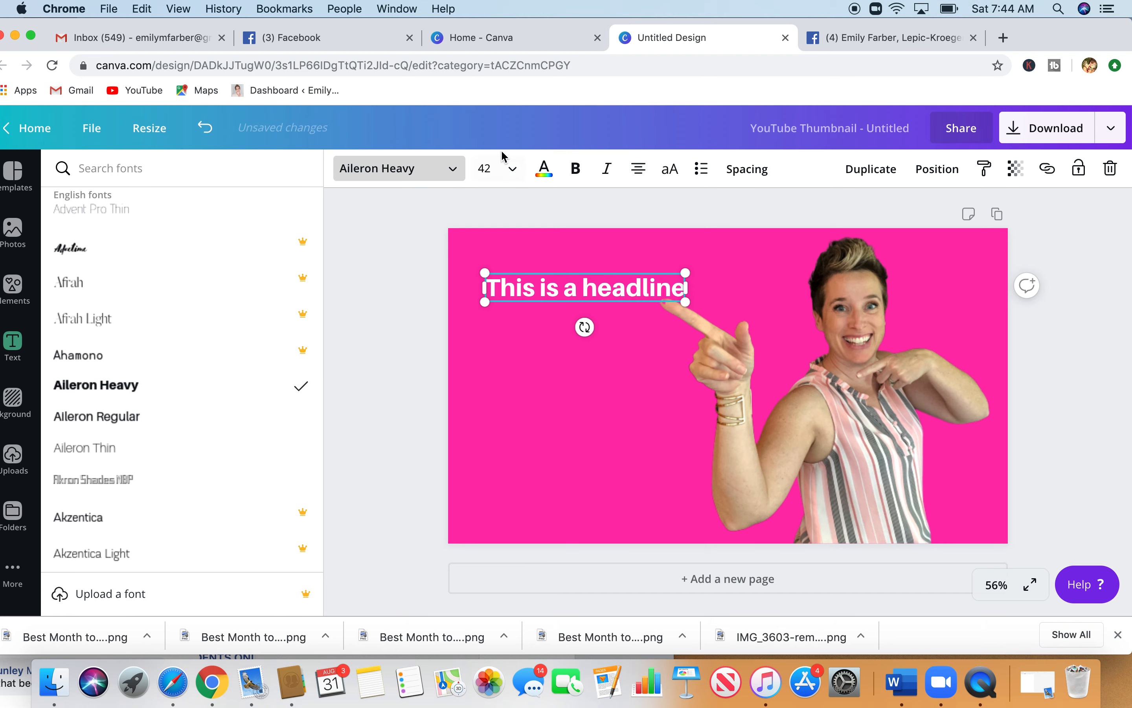
Step: Set the headline's font size to 64
triple_click(550, 286)
left_click(512, 169)
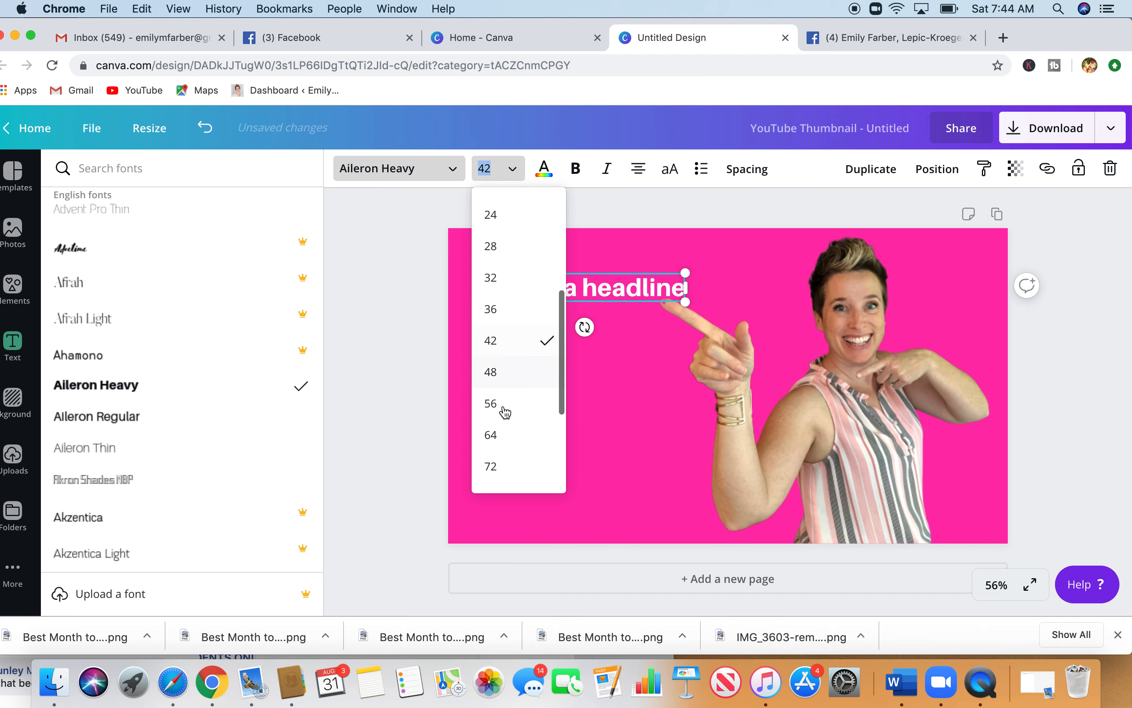
left_click(515, 435)
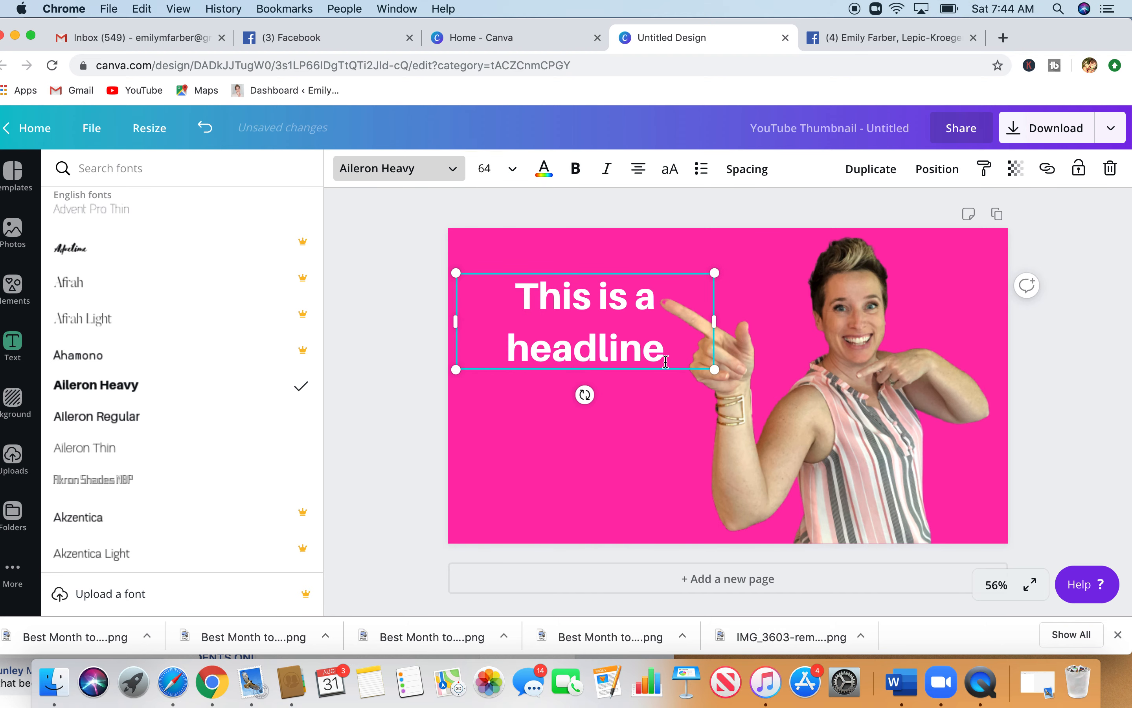
Step: Widen the headline's text box so the text fits on one line, and move it up above the pointing finger
left_click_drag(714, 322, 805, 318)
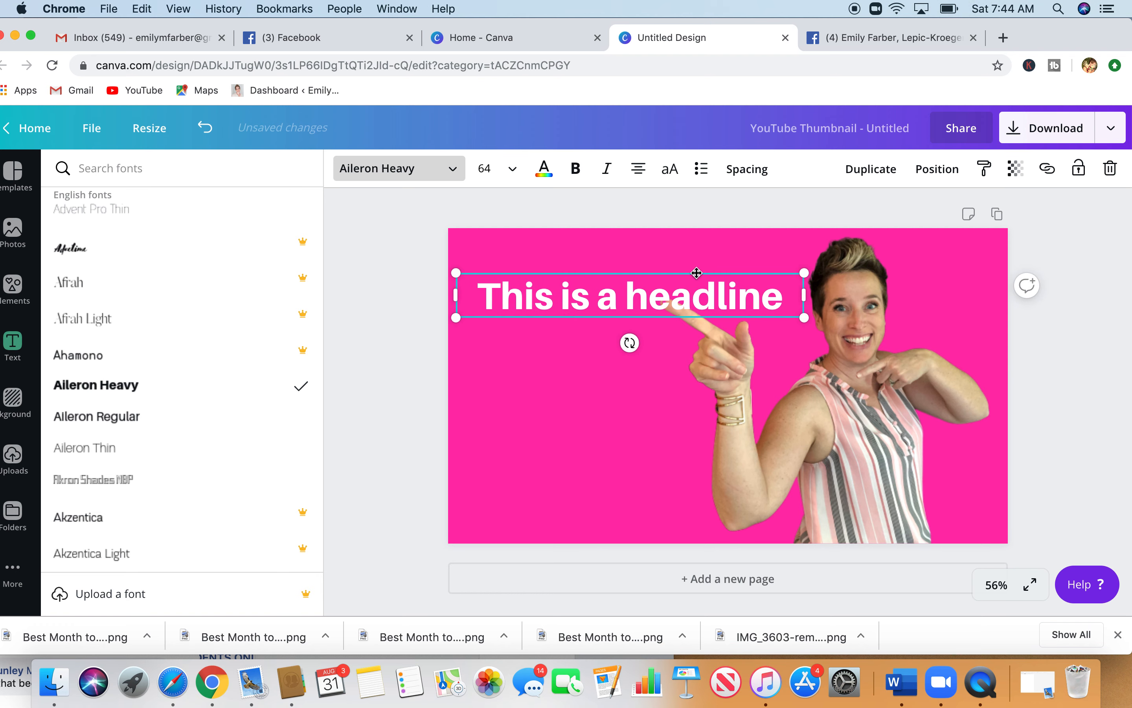
left_click_drag(697, 273, 703, 255)
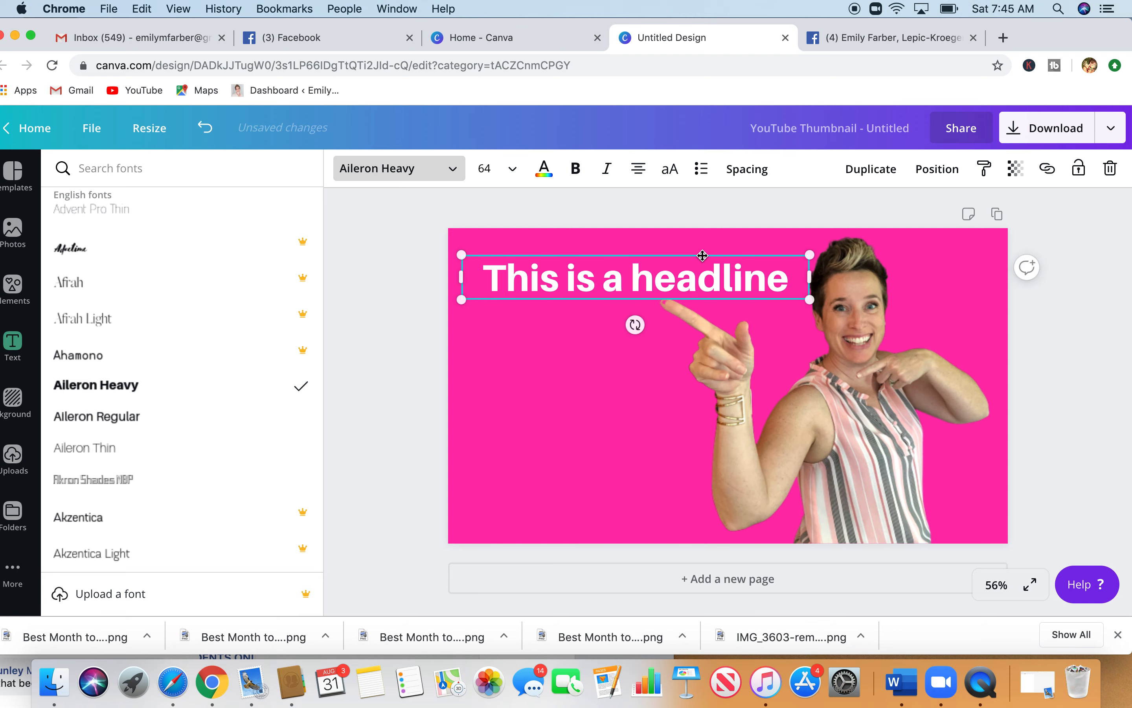
left_click(436, 441)
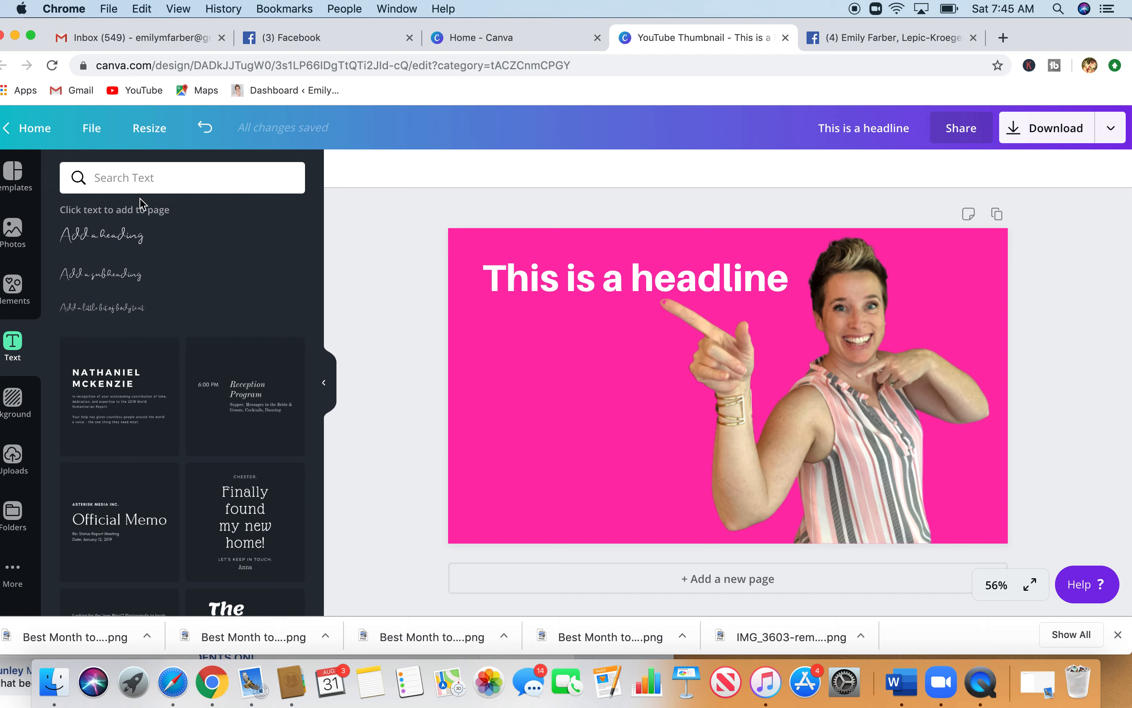
Step: Add a triangle shape, rotate it clockwise until one side stands vertical, and move it over the woman's photo
left_click(12, 286)
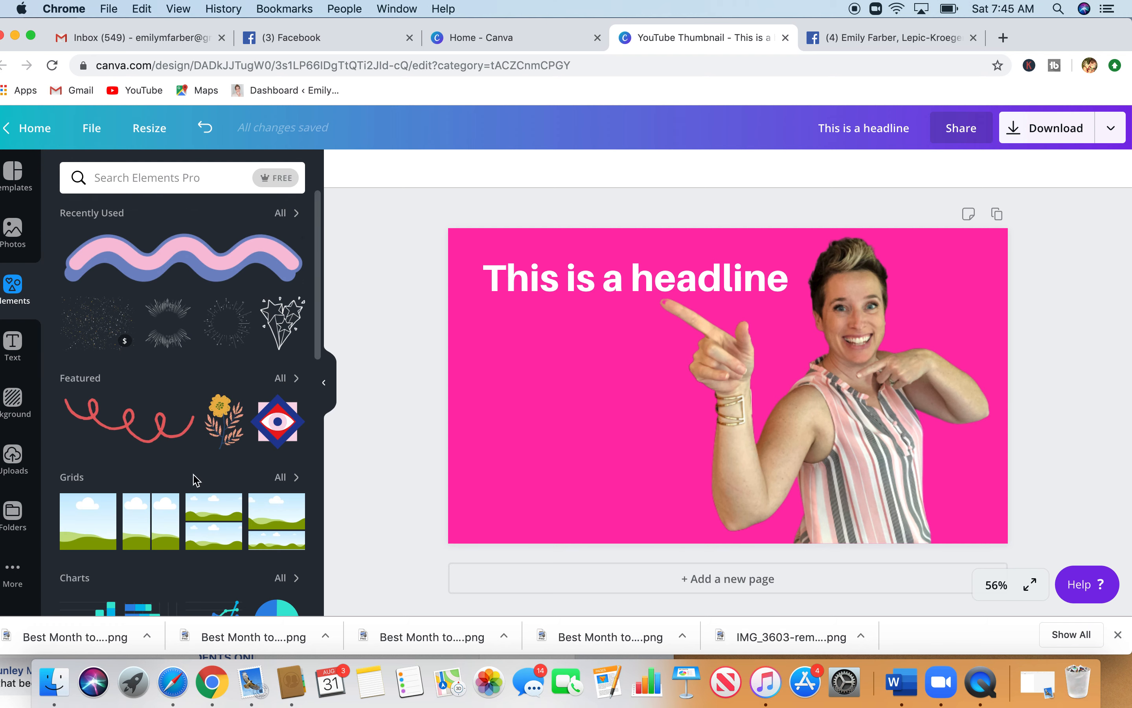
scroll(201, 467, "down", 8)
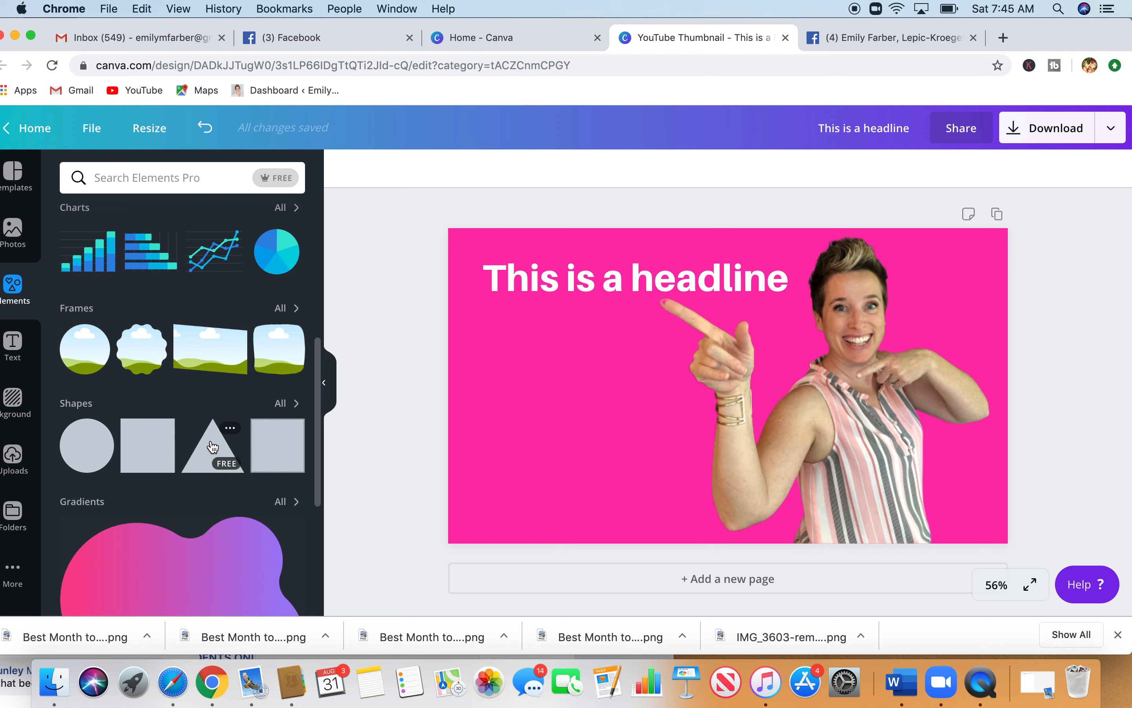
left_click(210, 467)
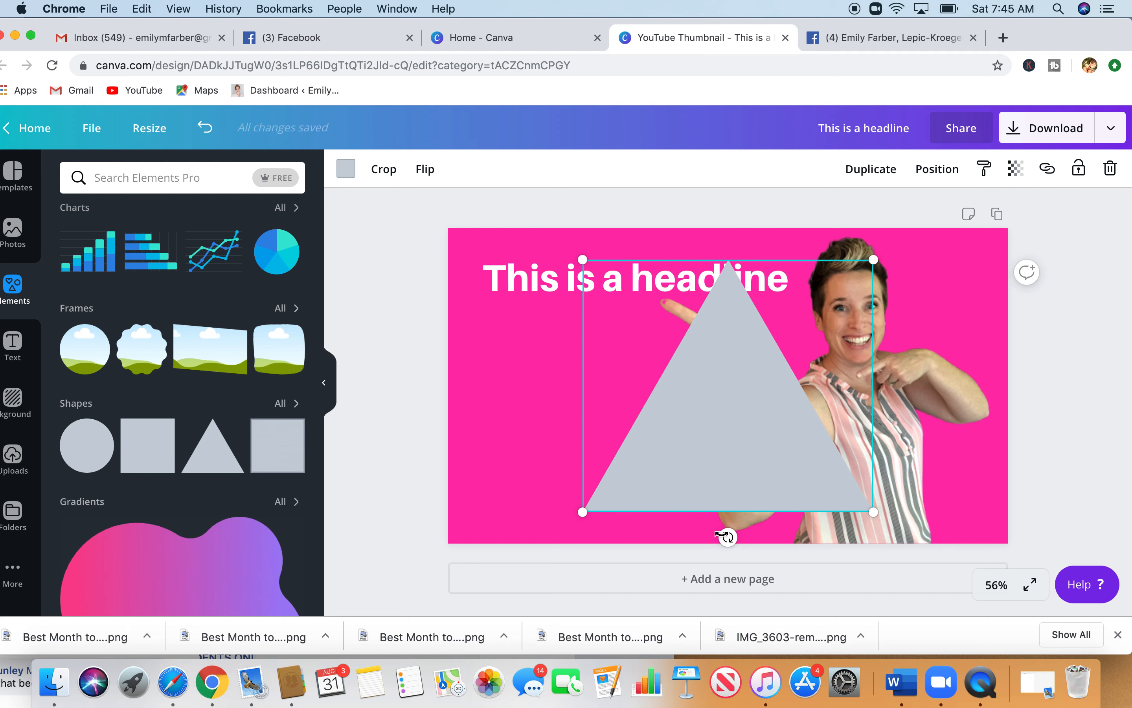
left_click_drag(727, 538, 645, 526)
left_click_drag(721, 433, 856, 375)
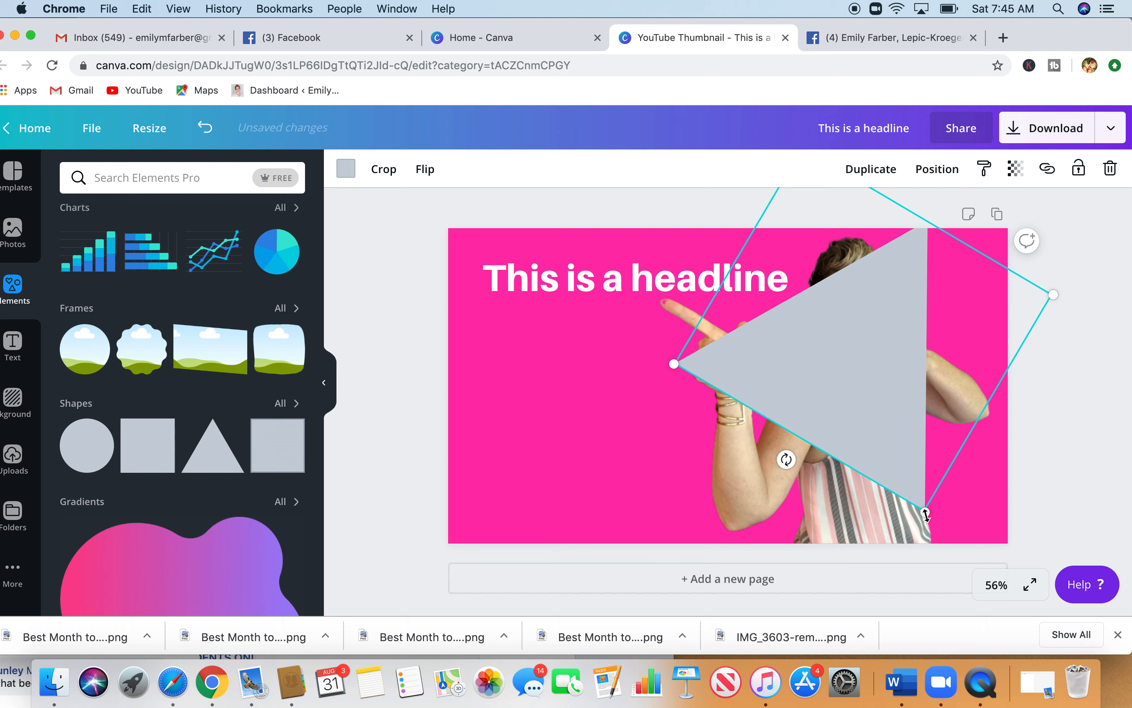
Step: Enlarge the tilted triangle until it extends past the left and bottom edges of the thumbnail
left_click_drag(927, 513, 851, 624)
left_click_drag(788, 689, 788, 698)
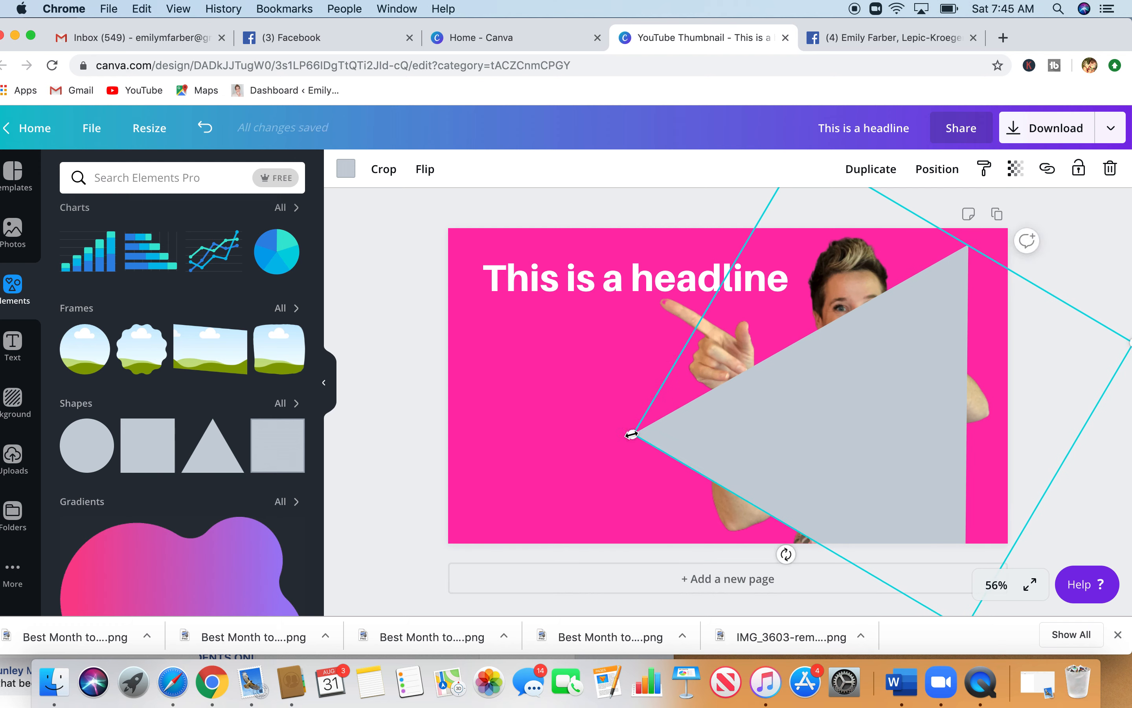
left_click_drag(631, 434, 407, 539)
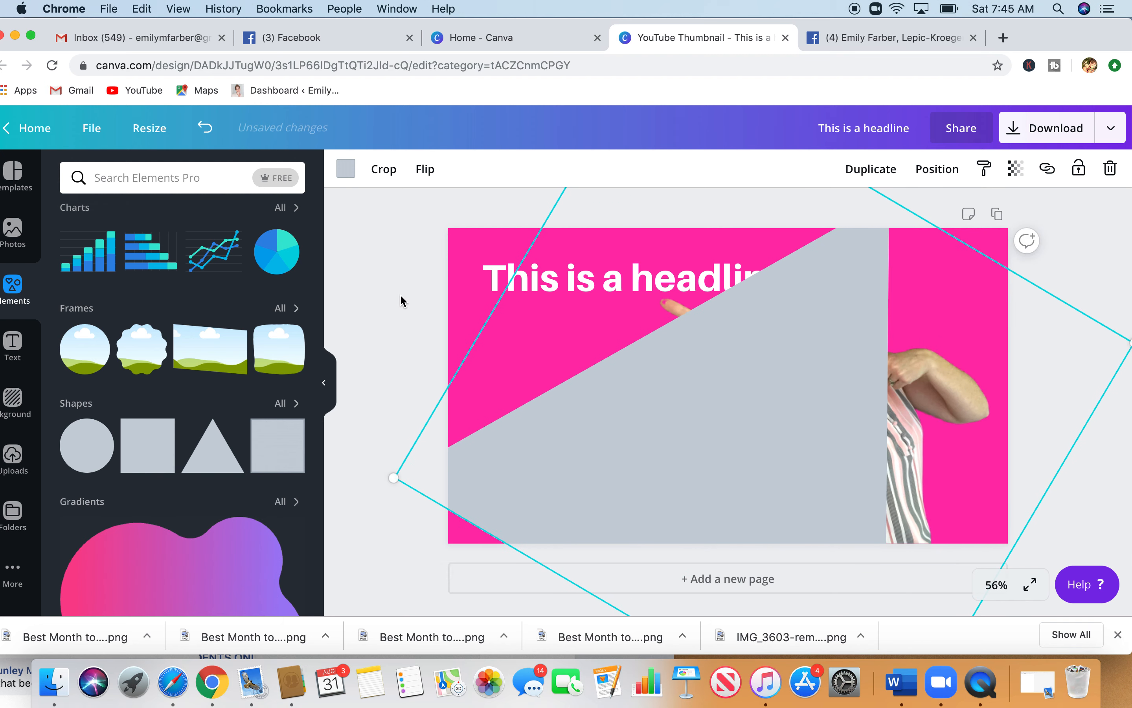
Step: Recolour the triangle with the custom lighter pink #ed80c3
left_click(349, 172)
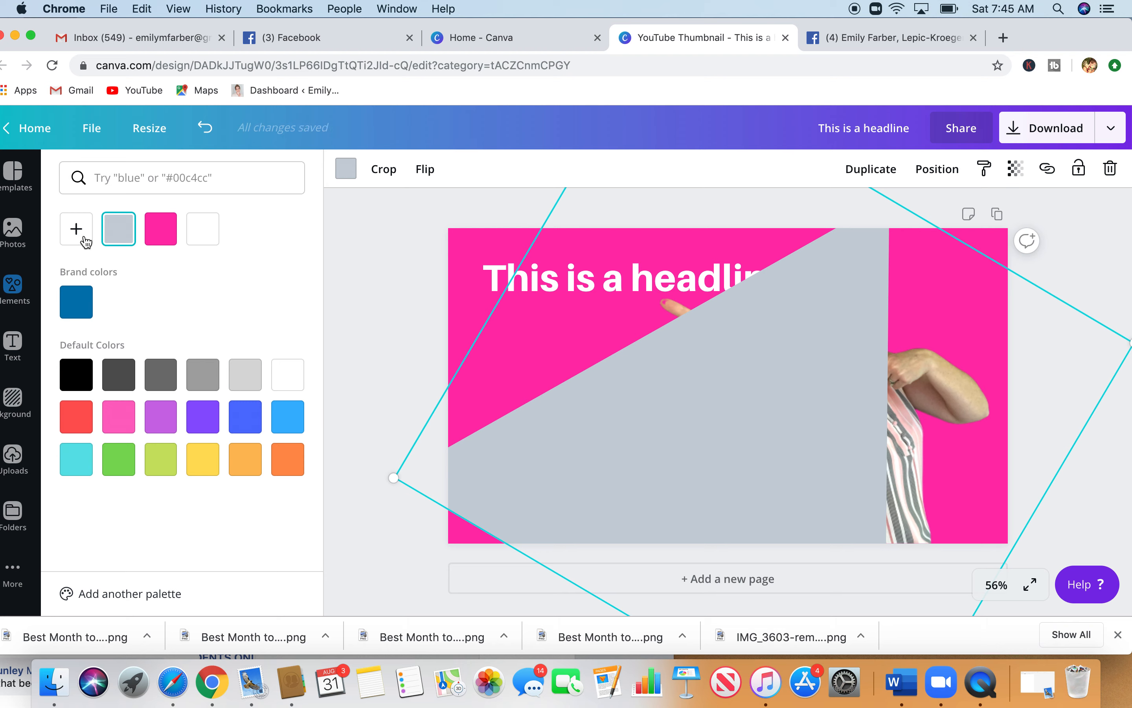
left_click(152, 241)
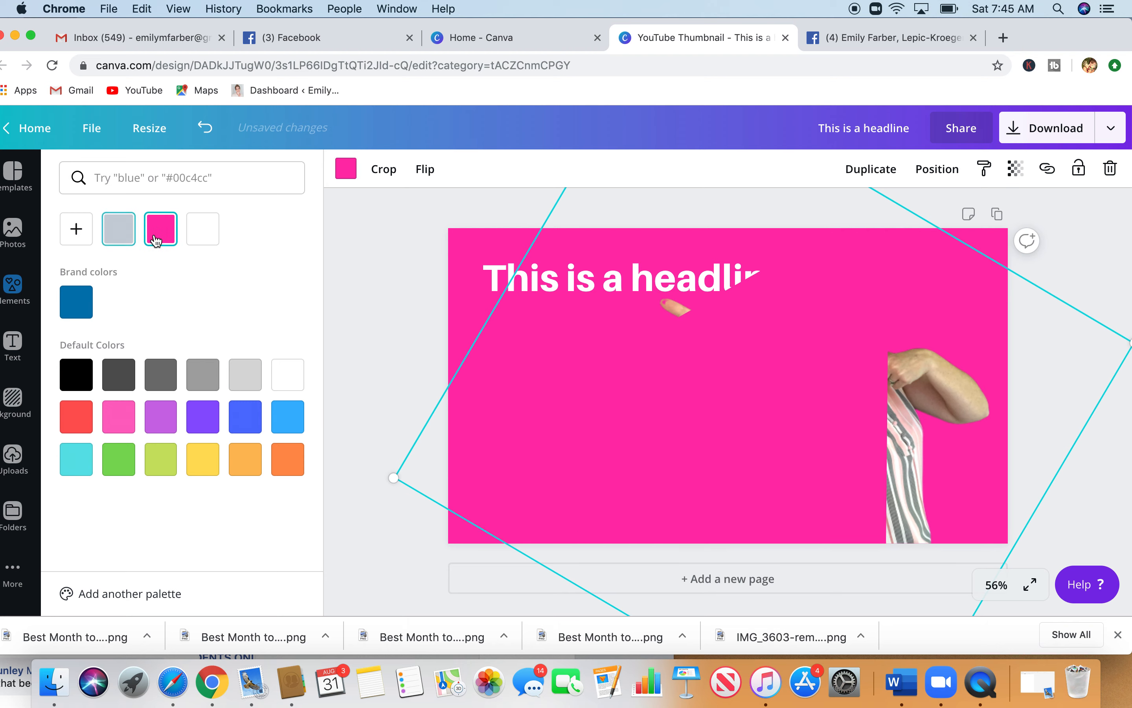
left_click(74, 231)
left_click_drag(249, 270, 169, 270)
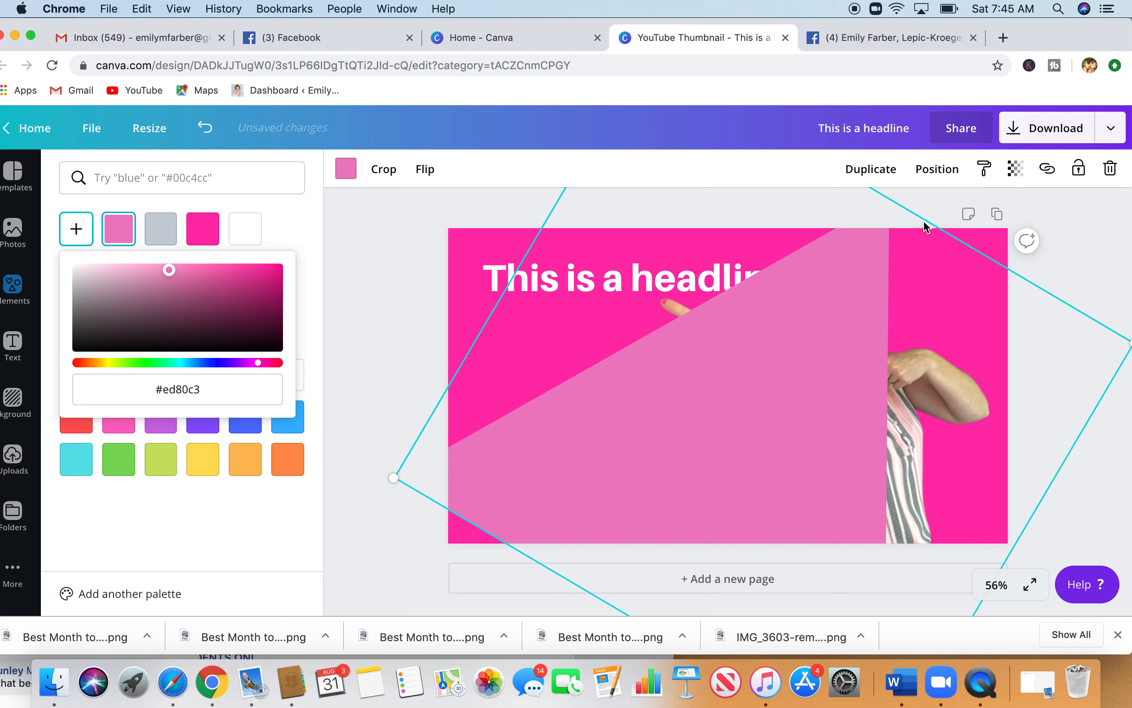
Step: Send the light pink triangle backward until it lies behind both the headline and the woman's photo
left_click(945, 171)
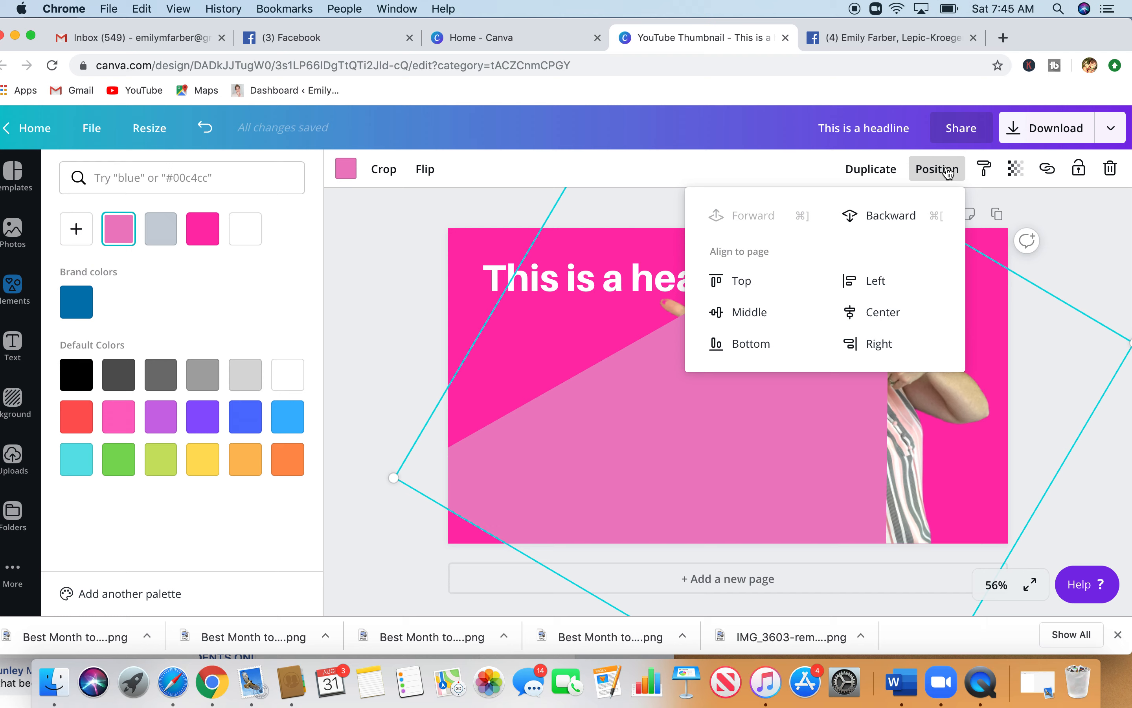
left_click(893, 220)
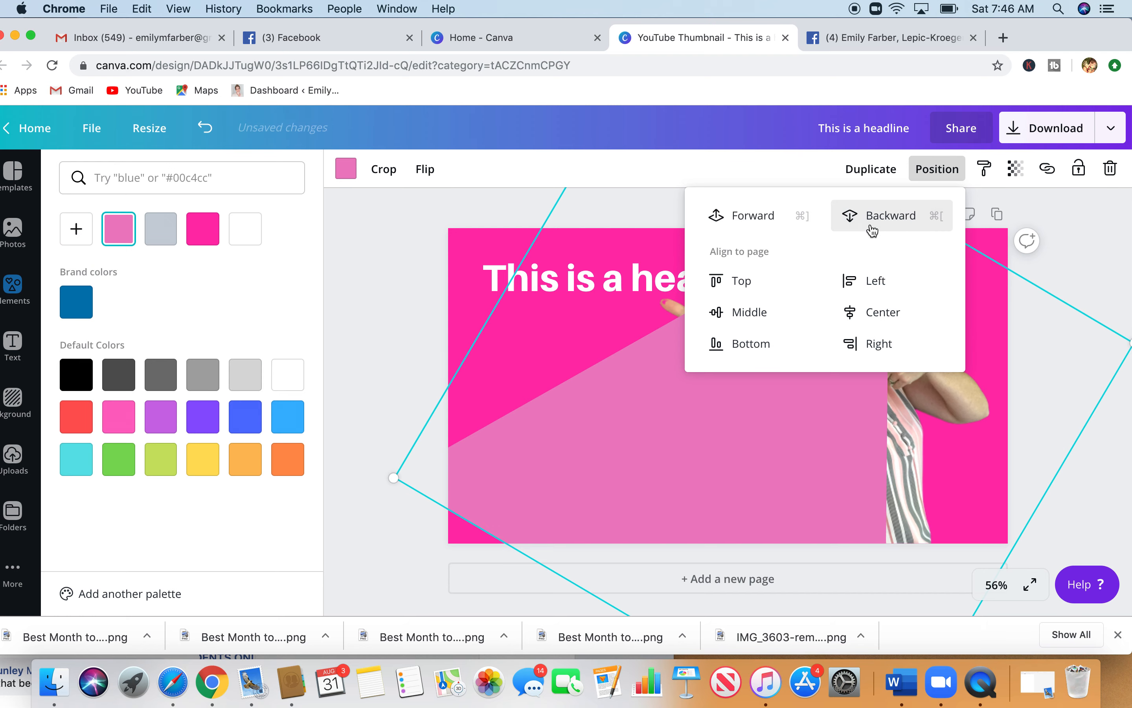
left_click(433, 352)
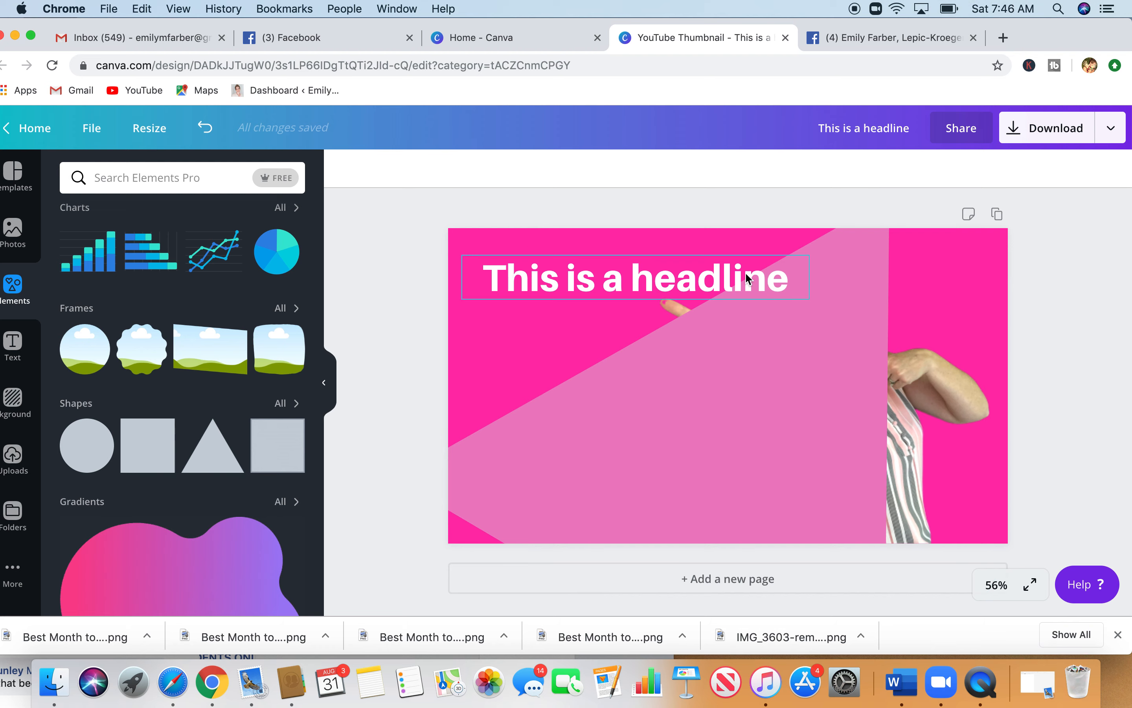
left_click(635, 397)
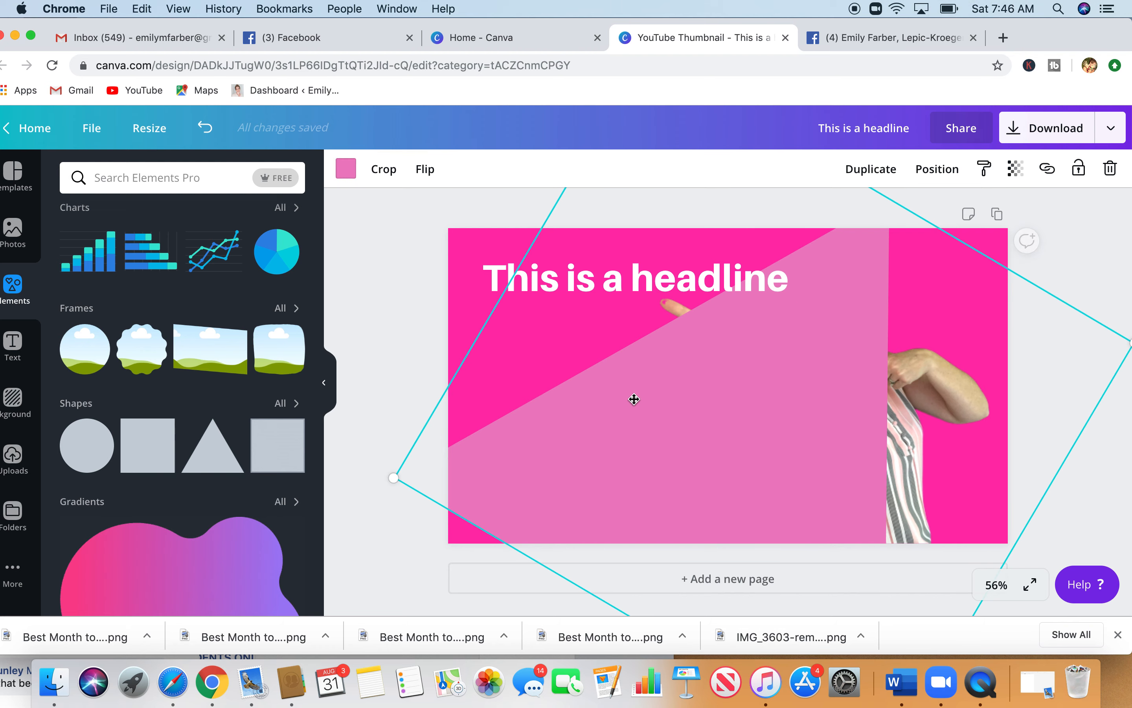
left_click(932, 178)
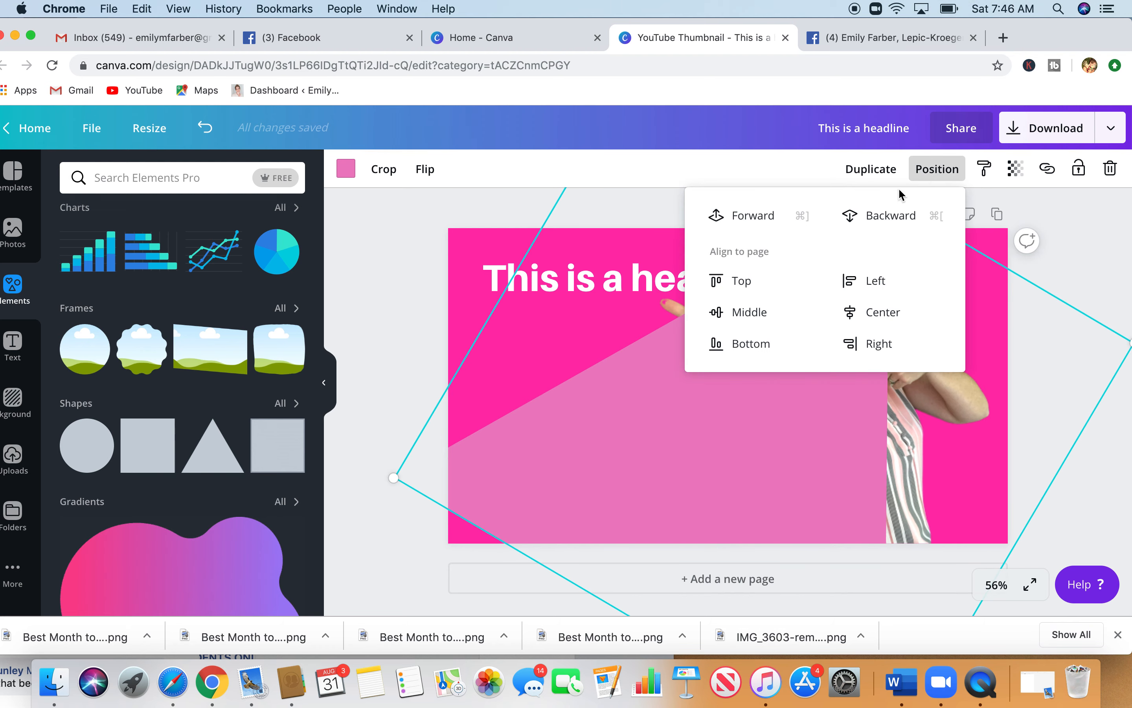
left_click(888, 220)
left_click(404, 324)
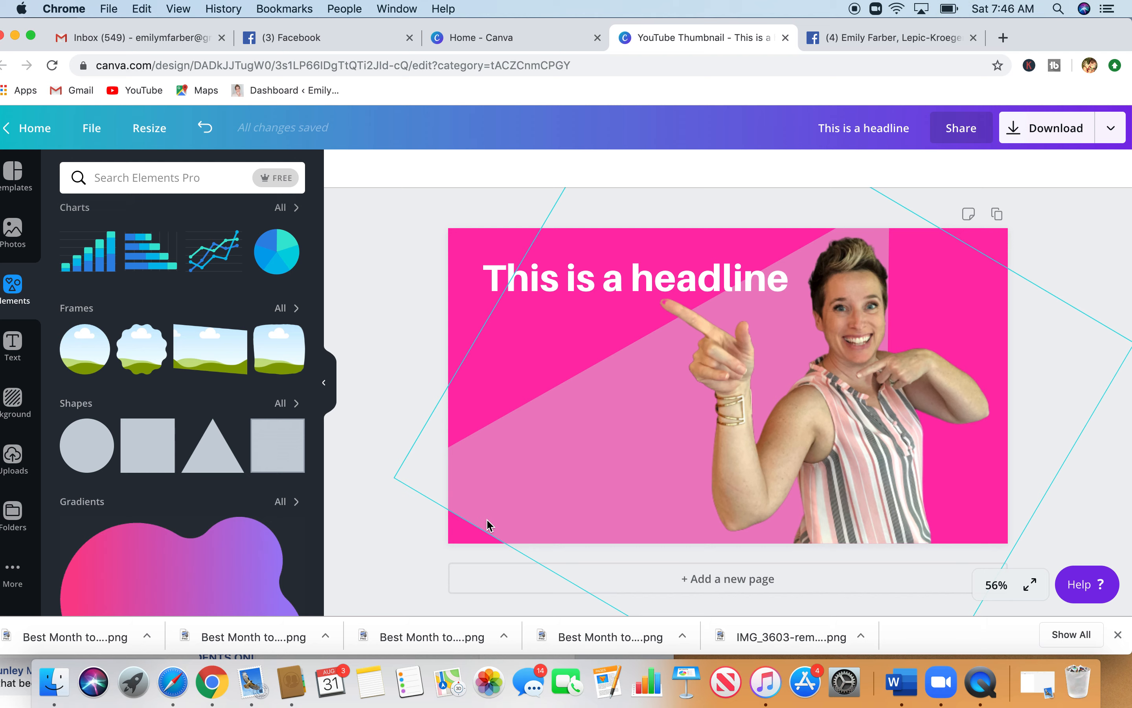
Step: Rotate the light pink triangle slightly counterclockwise so its diagonal edge runs more steeply across the background
left_click(552, 464)
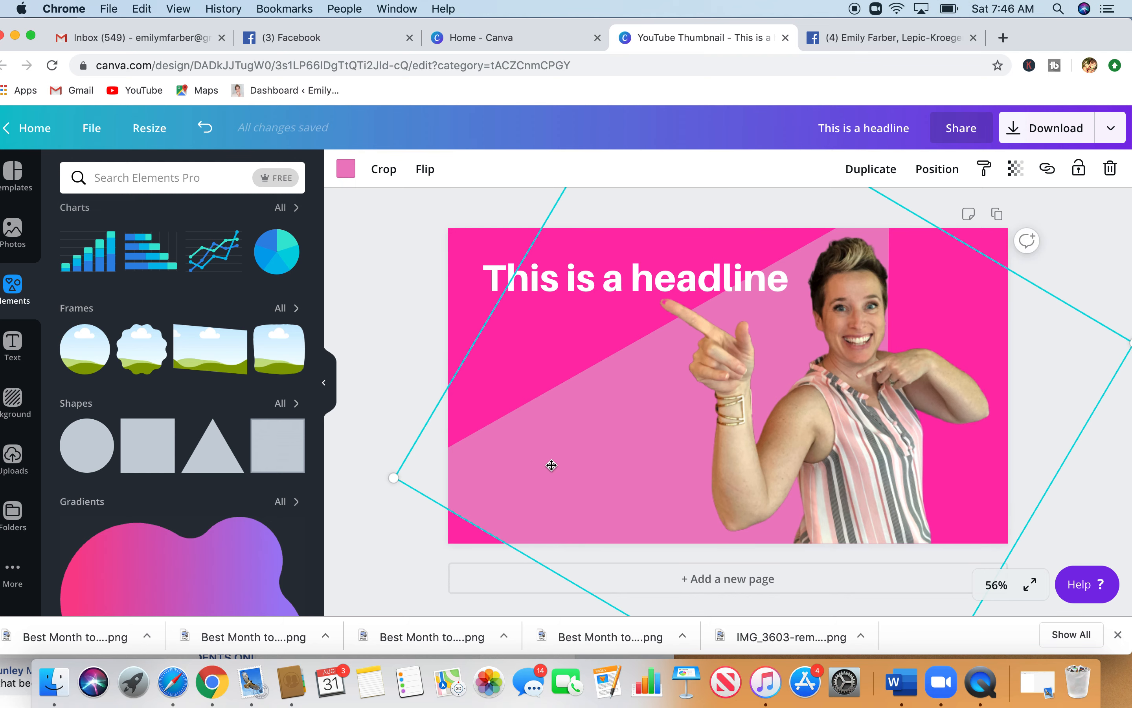
scroll(576, 560, "down", 4)
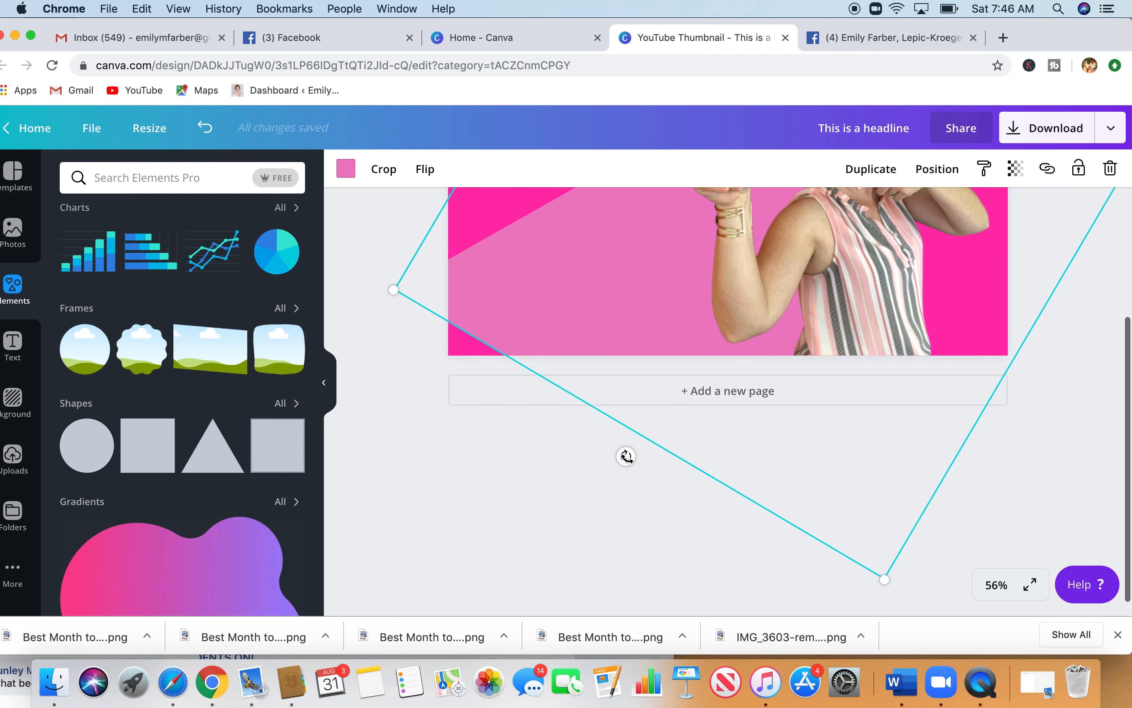
left_click_drag(626, 456, 674, 474)
scroll(579, 495, "up", 3)
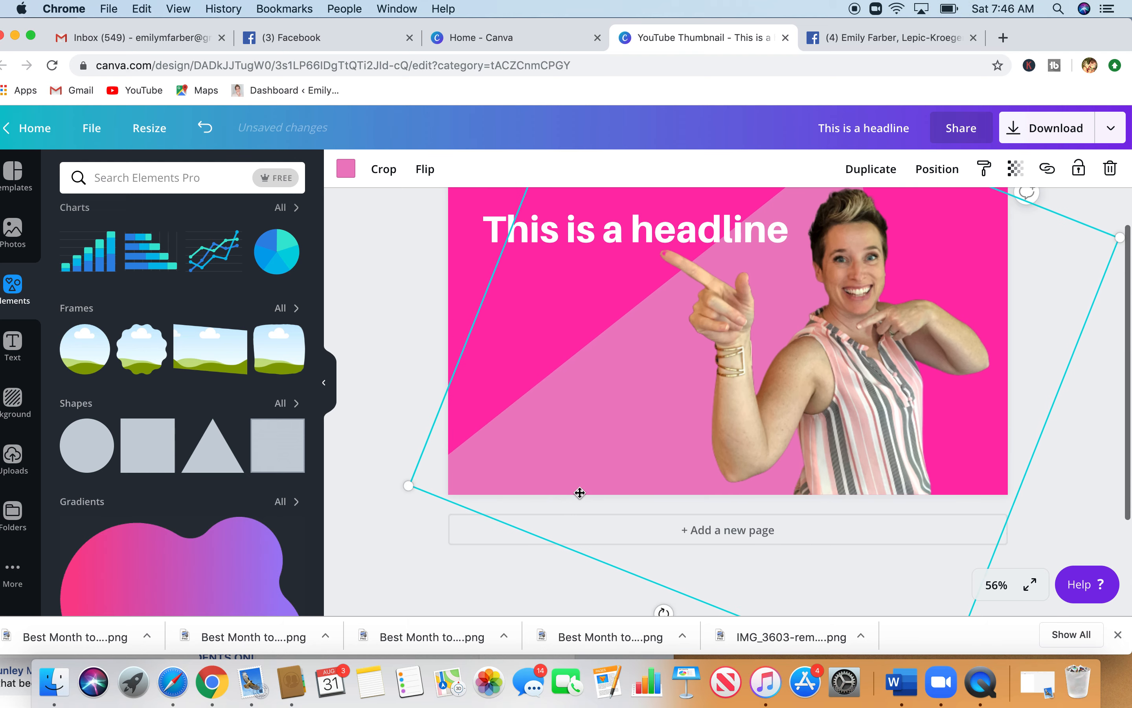
scroll(580, 493, "up", 1)
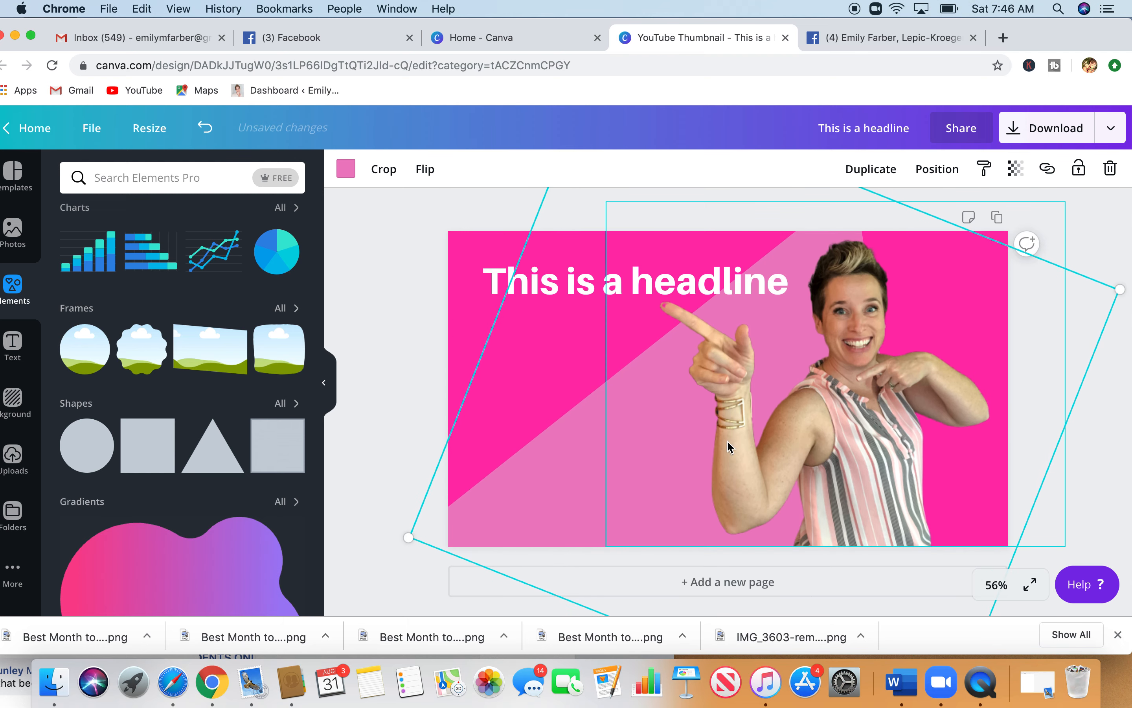
left_click(402, 364)
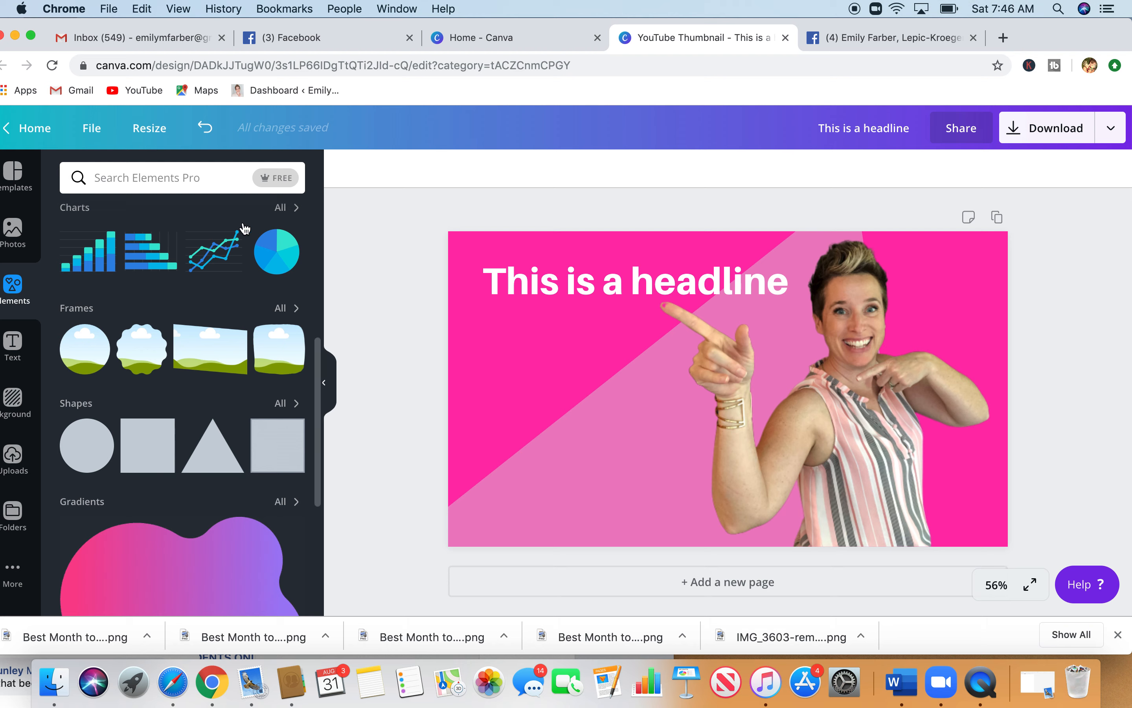
Step: Search the elements for "pattern" and place the grey mosaic of scattered squares and triangles in the thumbnail's bottom-left corner
left_click(177, 177)
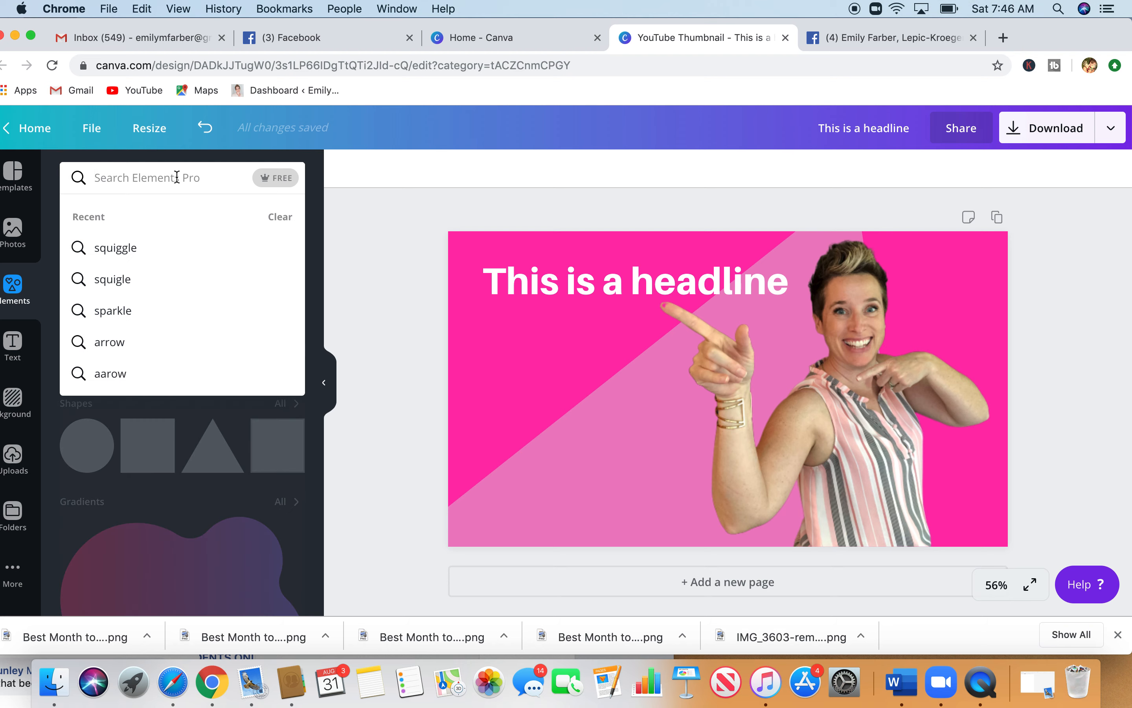
left_click(420, 360)
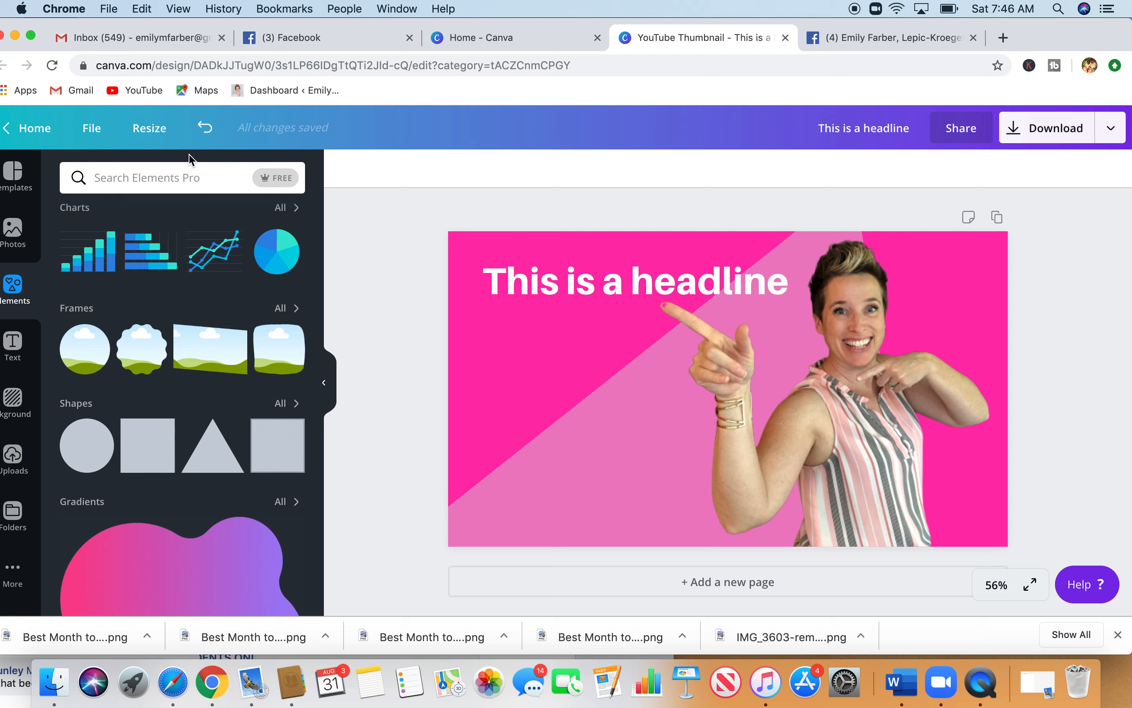
left_click(186, 175)
type("pattern")
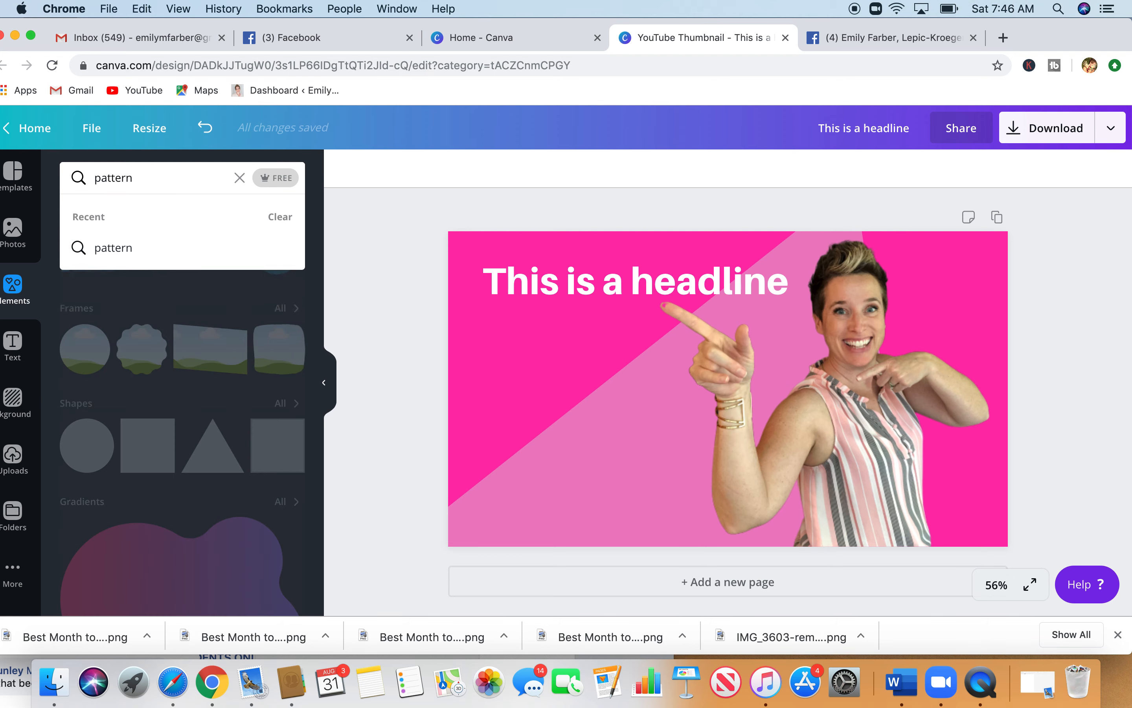
key("Return")
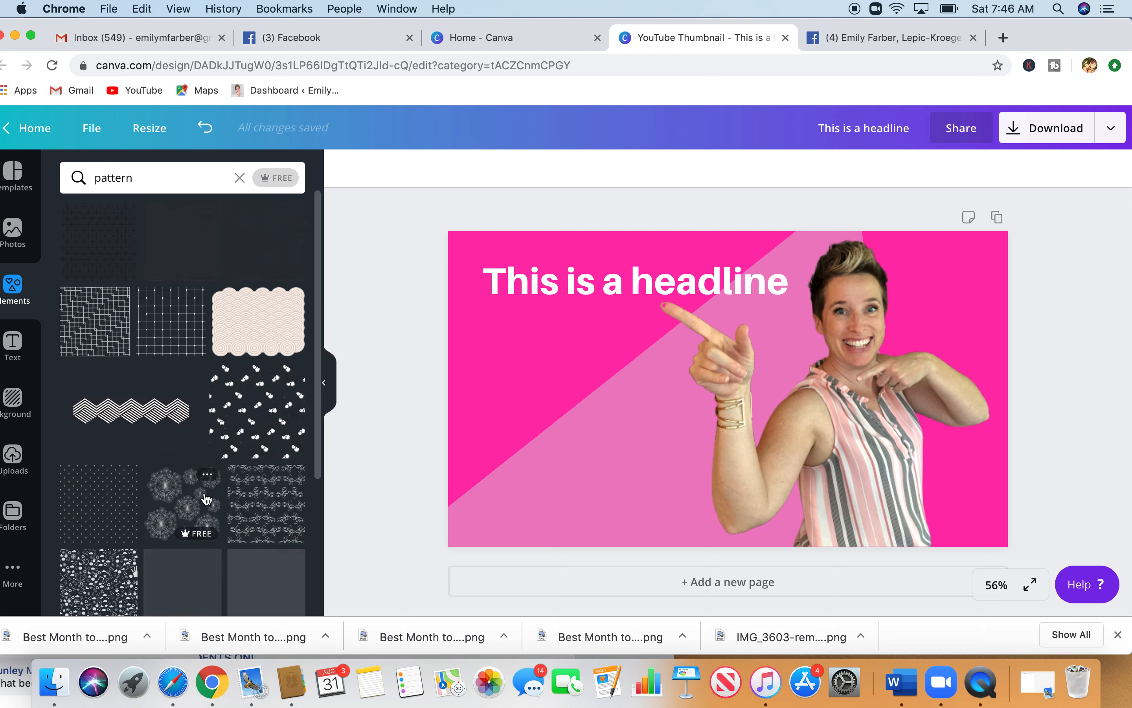
scroll(206, 499, "down", 6)
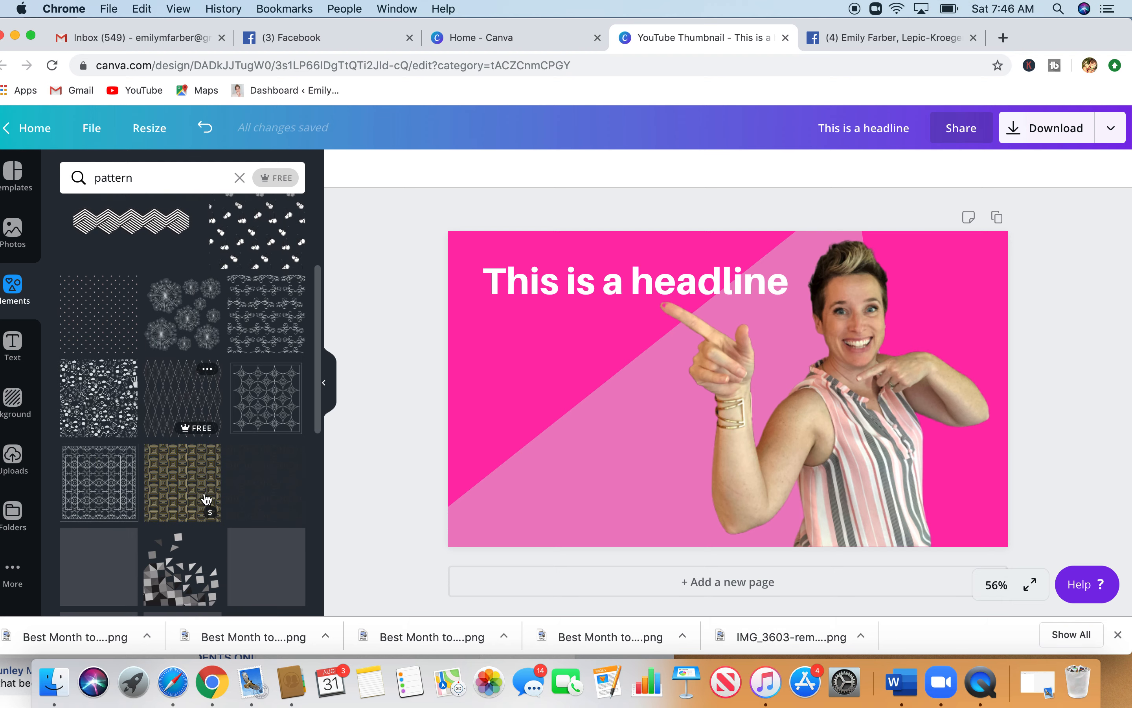
scroll(206, 499, "down", 1)
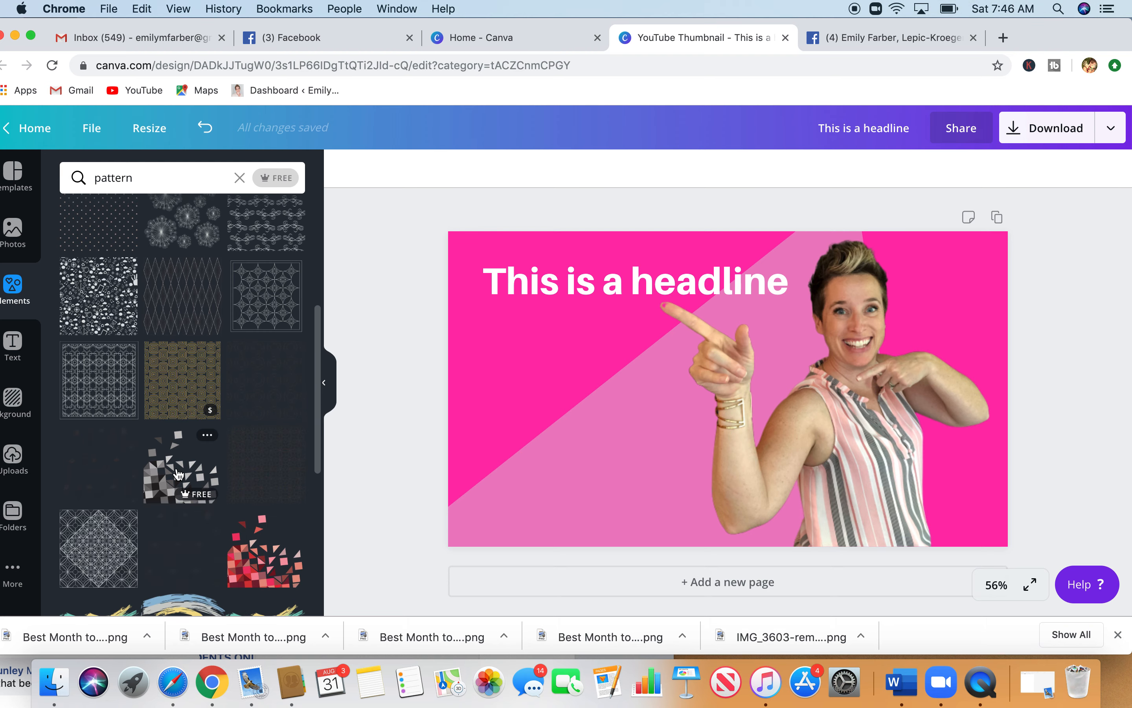
left_click(180, 469)
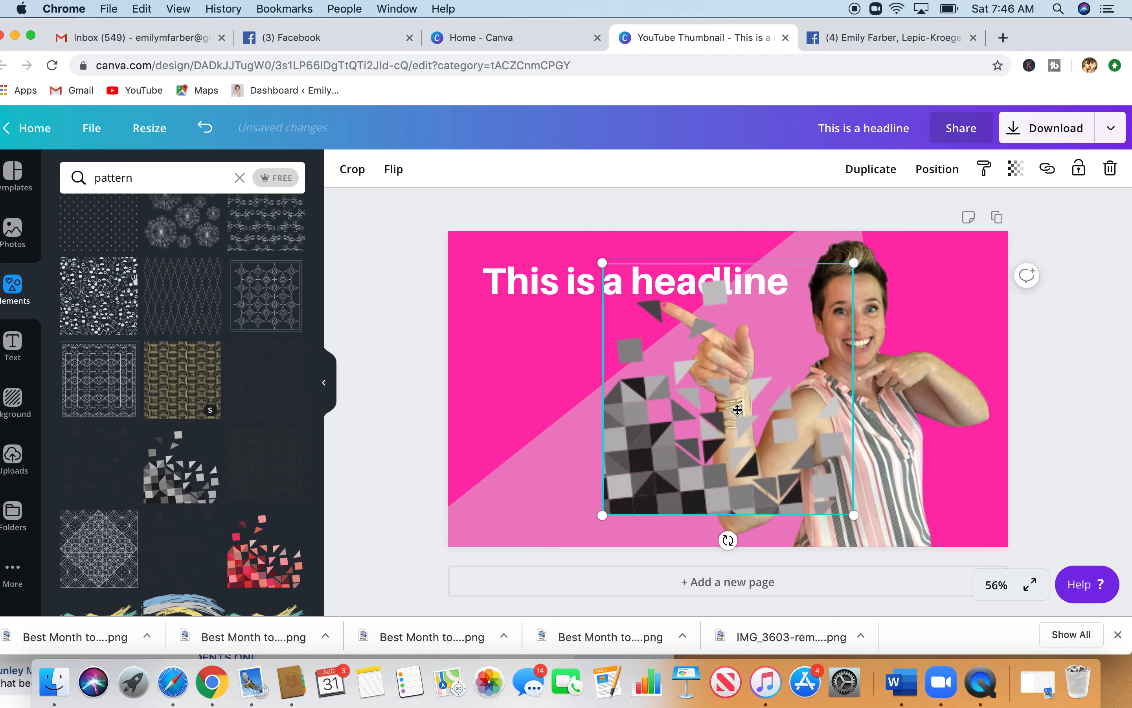
left_click_drag(738, 410, 585, 442)
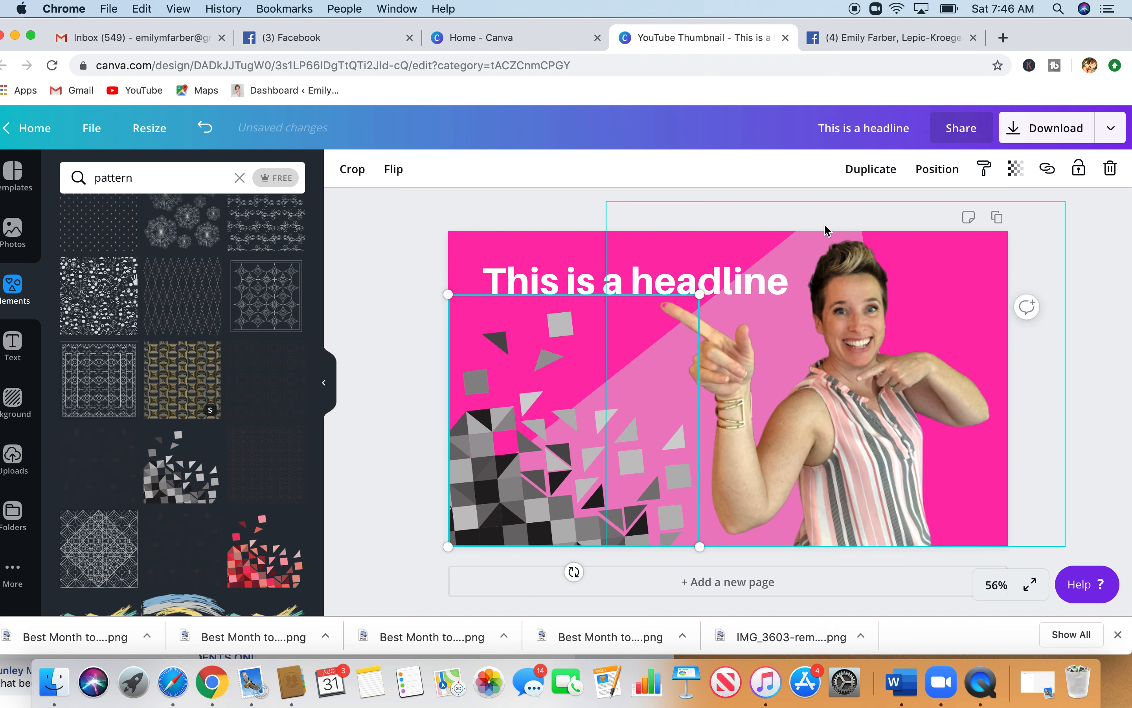
Step: Duplicate the grey mosaic, flip the copy horizontally and place it in the thumbnail's bottom-right corner
left_click(888, 175)
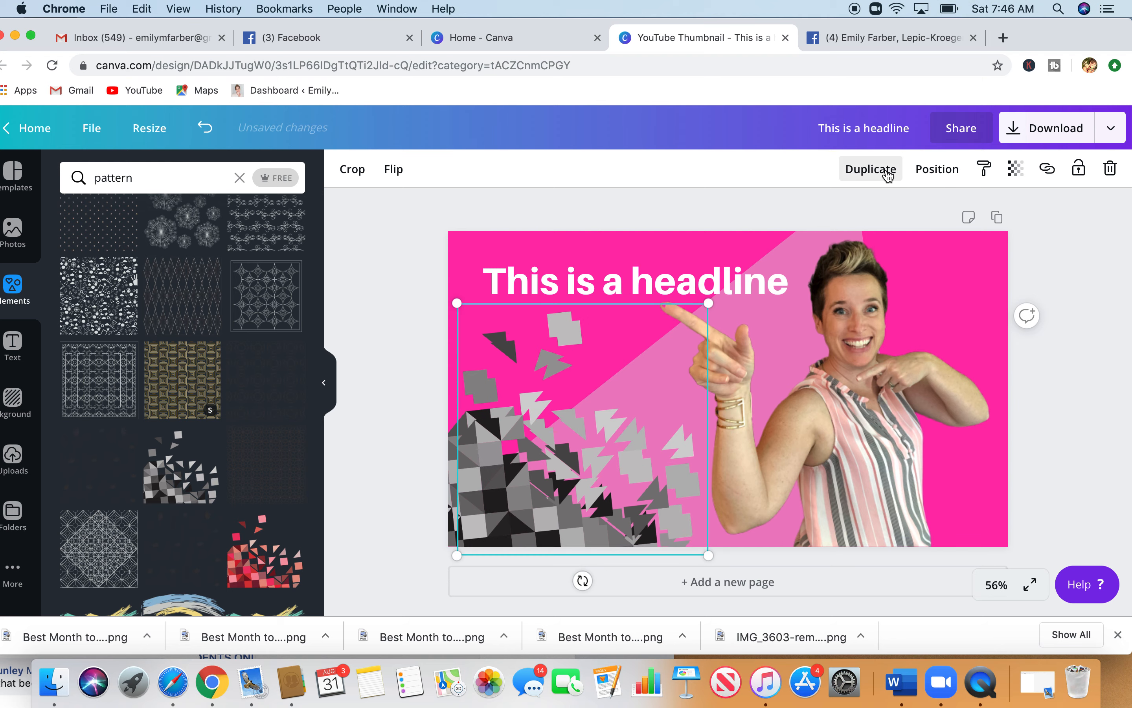
left_click_drag(644, 418, 909, 407)
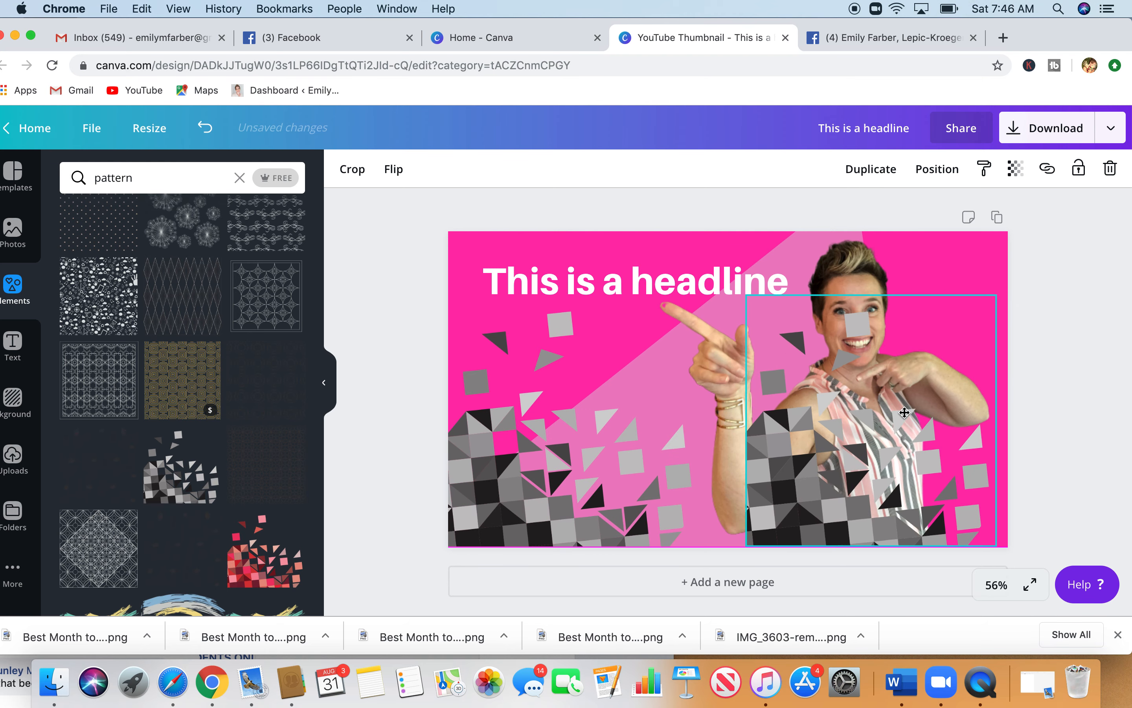
left_click(397, 171)
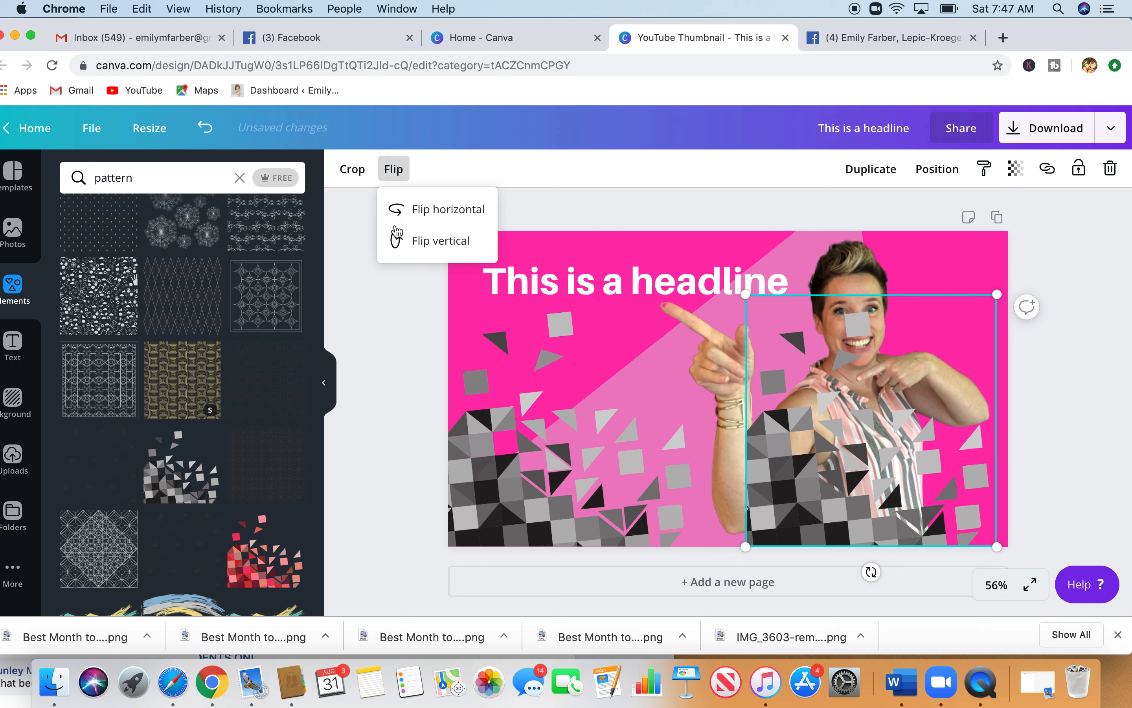
left_click(438, 210)
left_click(889, 479)
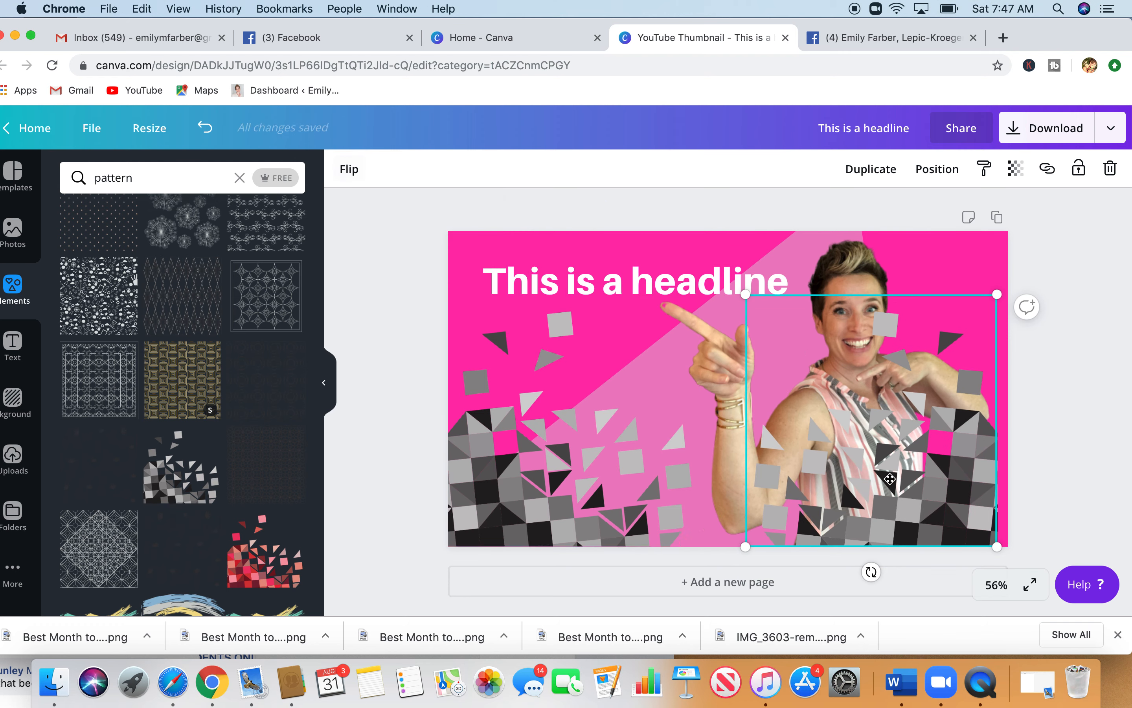
left_click_drag(889, 479, 900, 479)
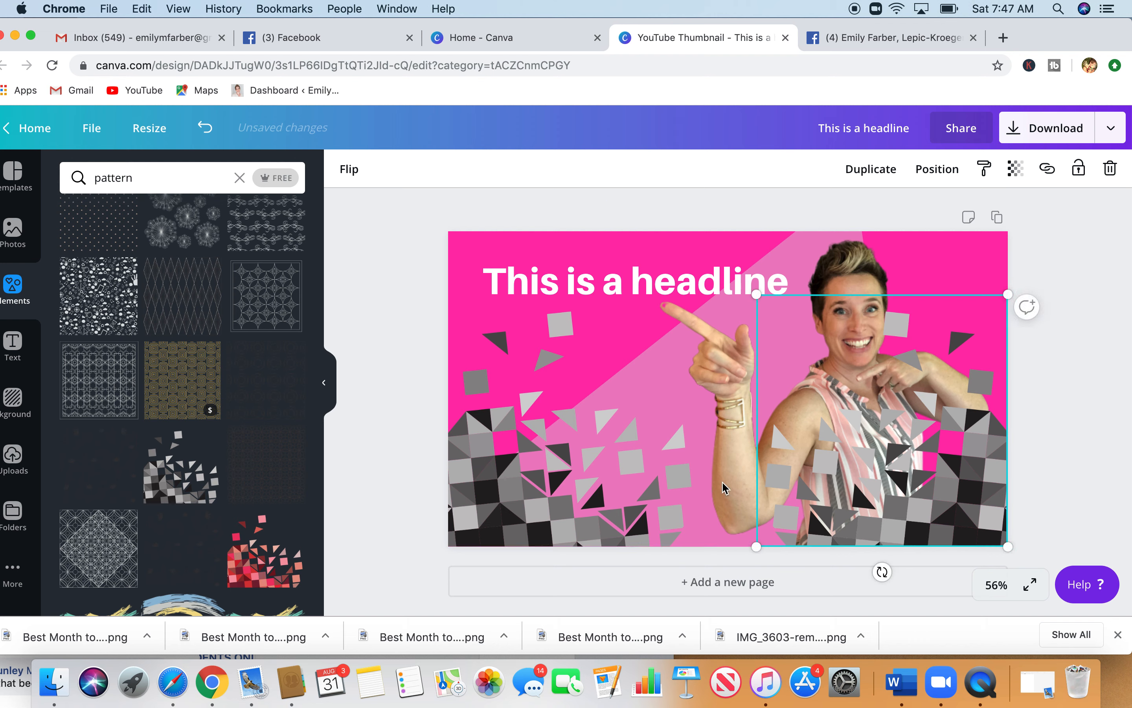
Step: Enlarge both grey mosaics to about the thumbnail's full height and shift the right one partly past the right edge
left_click(568, 381)
left_click_drag(700, 295, 759, 229)
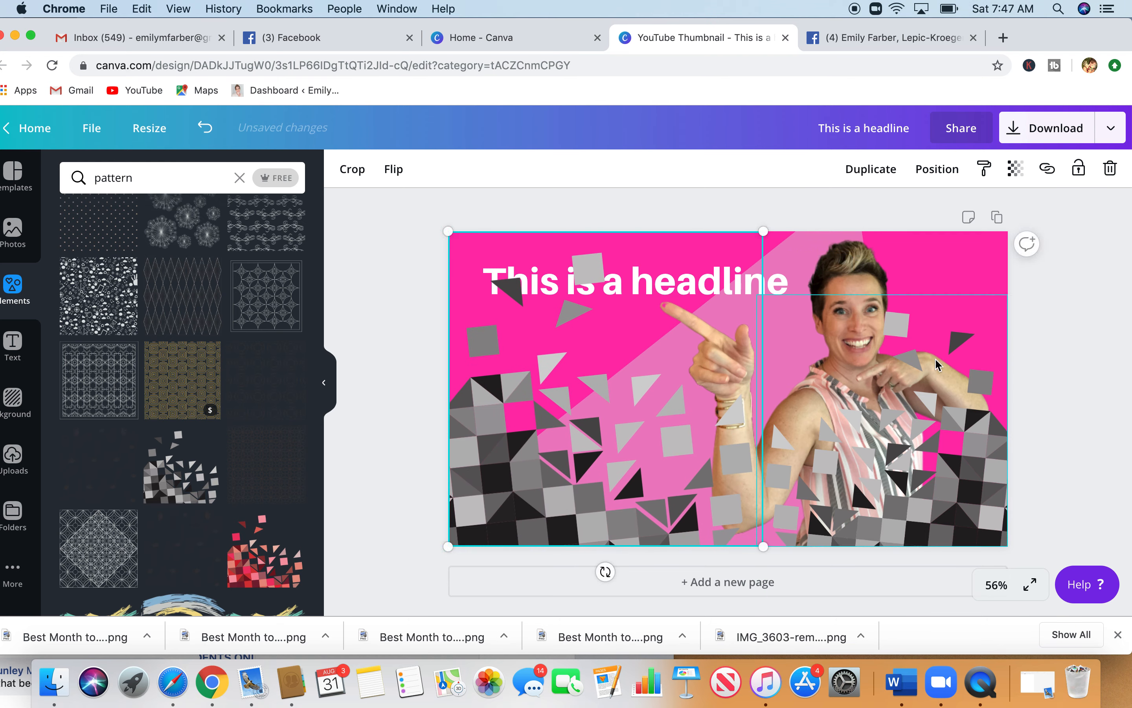
left_click(762, 299)
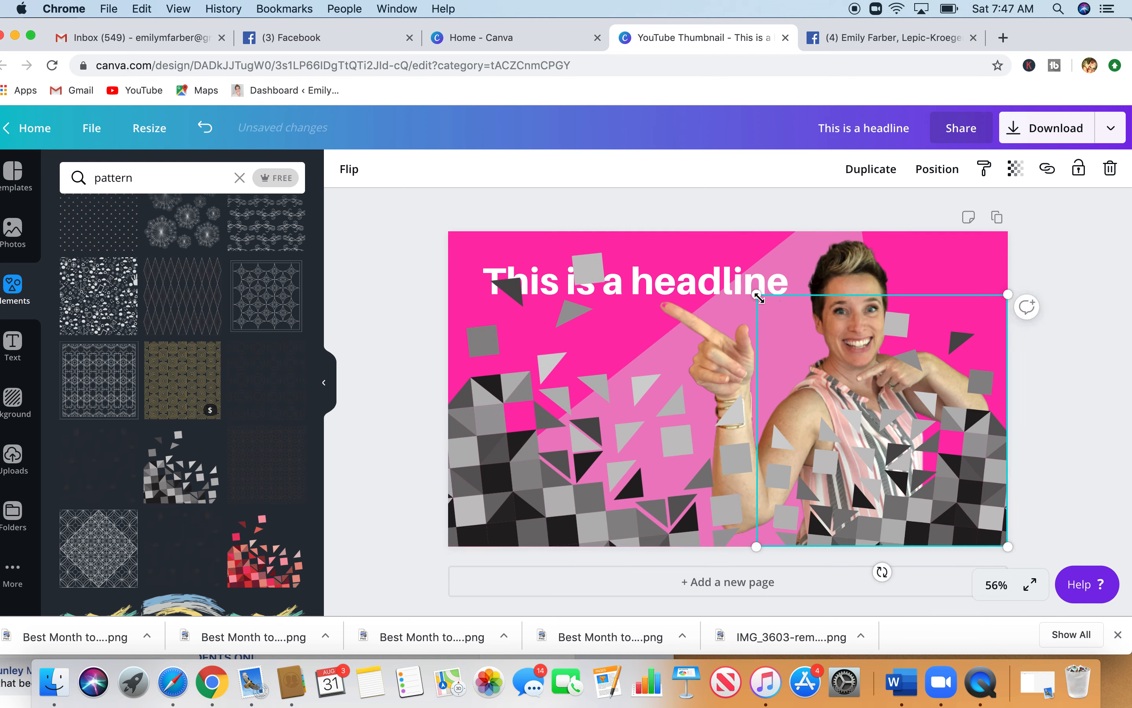
left_click_drag(757, 295, 718, 194)
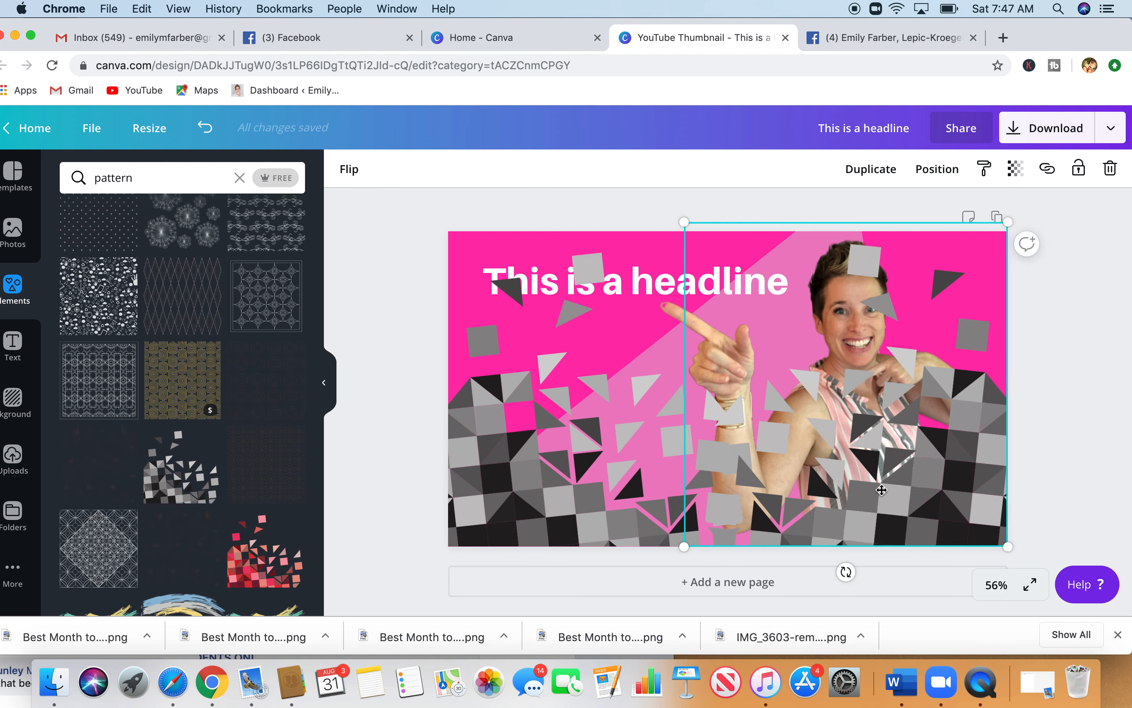
left_click_drag(882, 490, 932, 491)
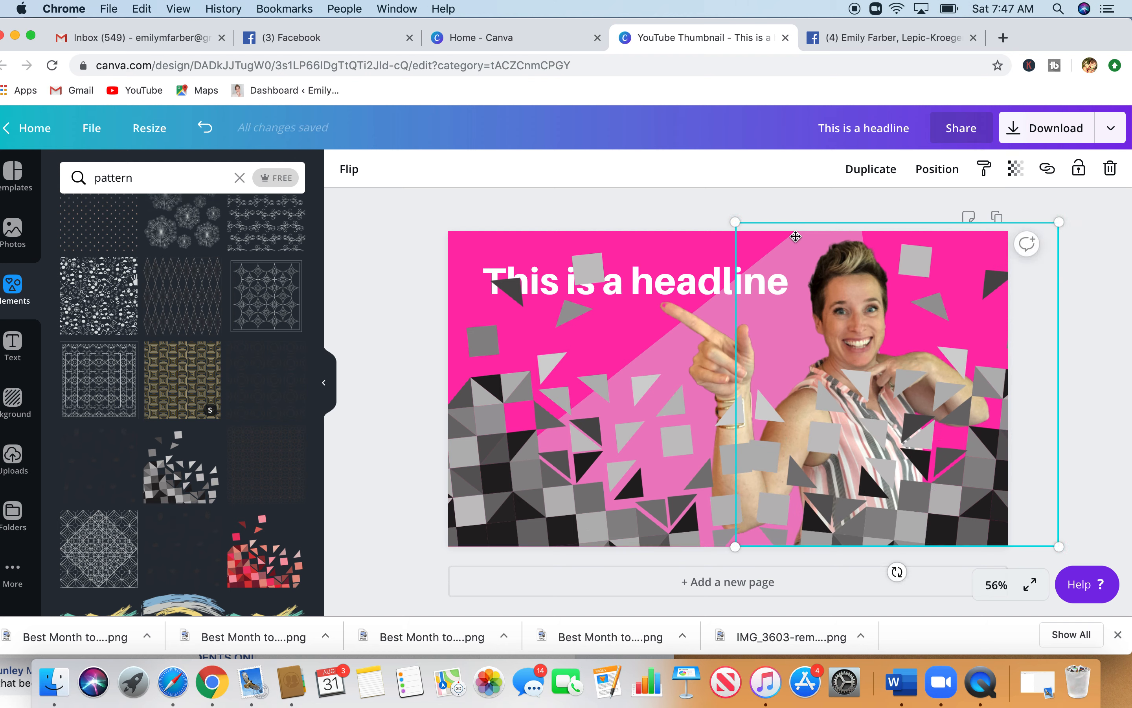
Step: Send the right grey mosaic backward until it lies behind the woman's photo
left_click(938, 169)
left_click(891, 216)
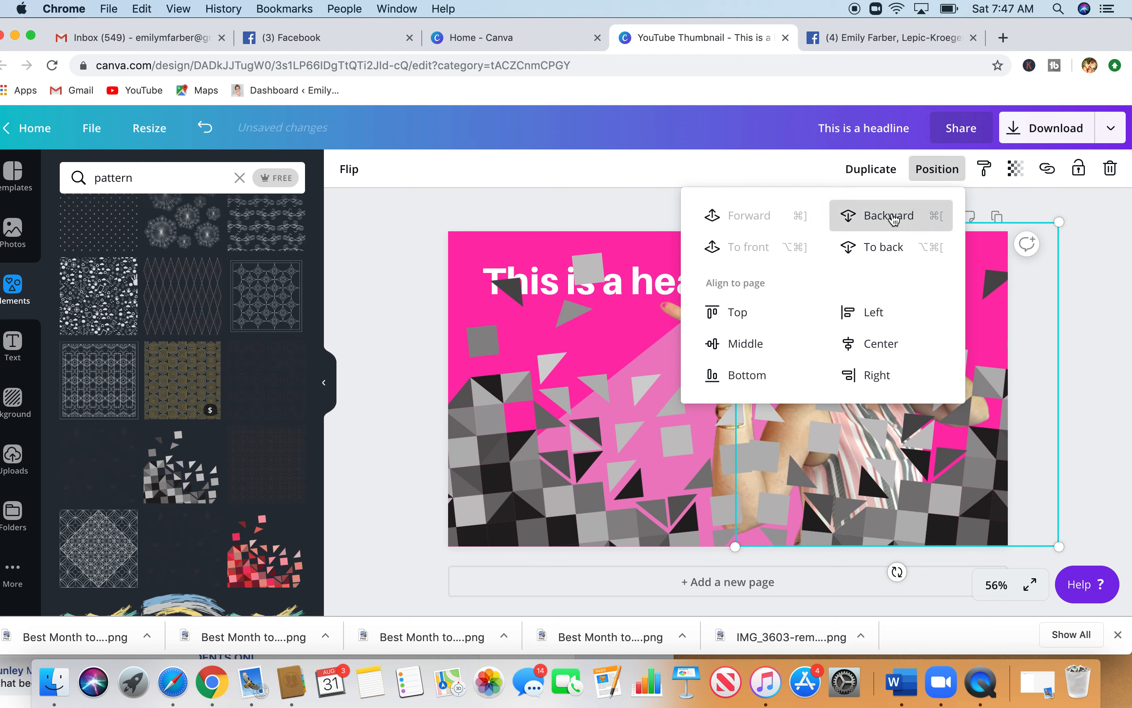
left_click(891, 217)
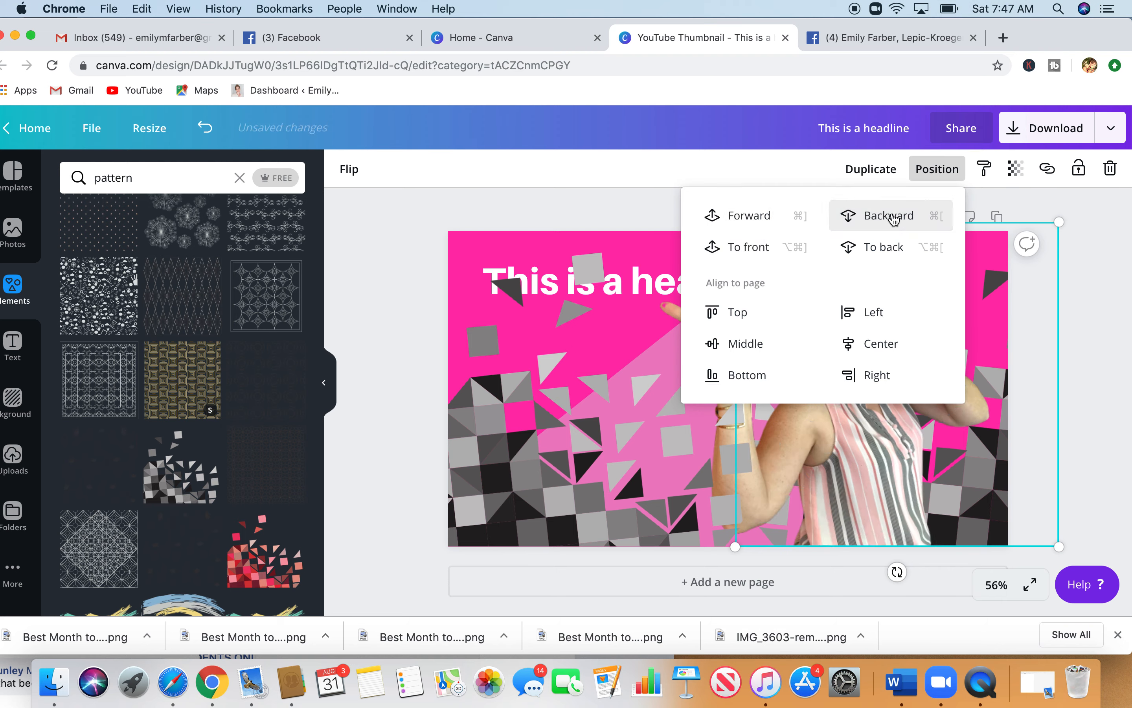
Step: Send the left grey mosaic behind the woman's photo and set its transparency to 35
left_click(588, 424)
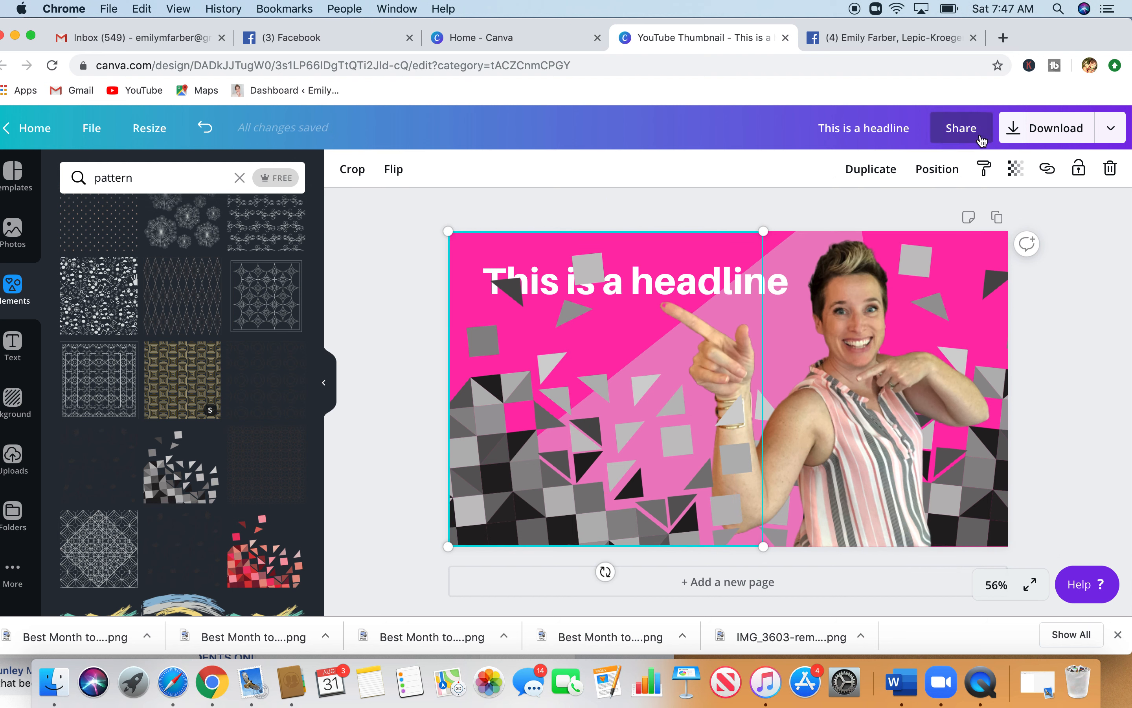
left_click(937, 169)
left_click(874, 213)
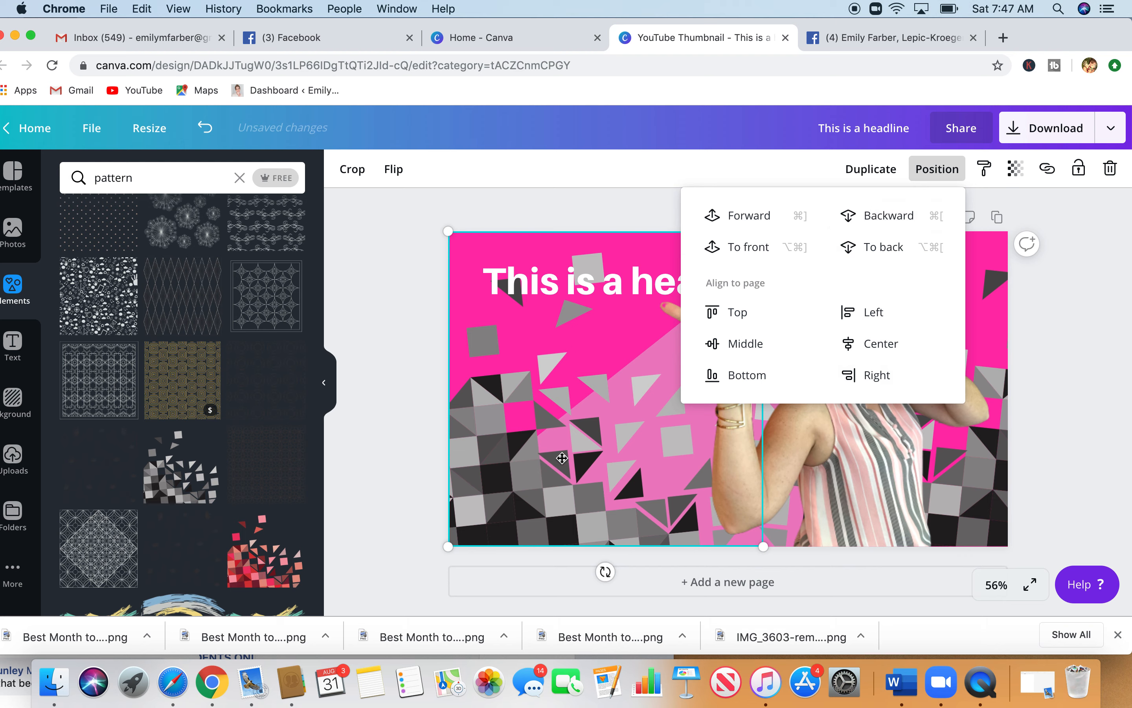
left_click(1020, 173)
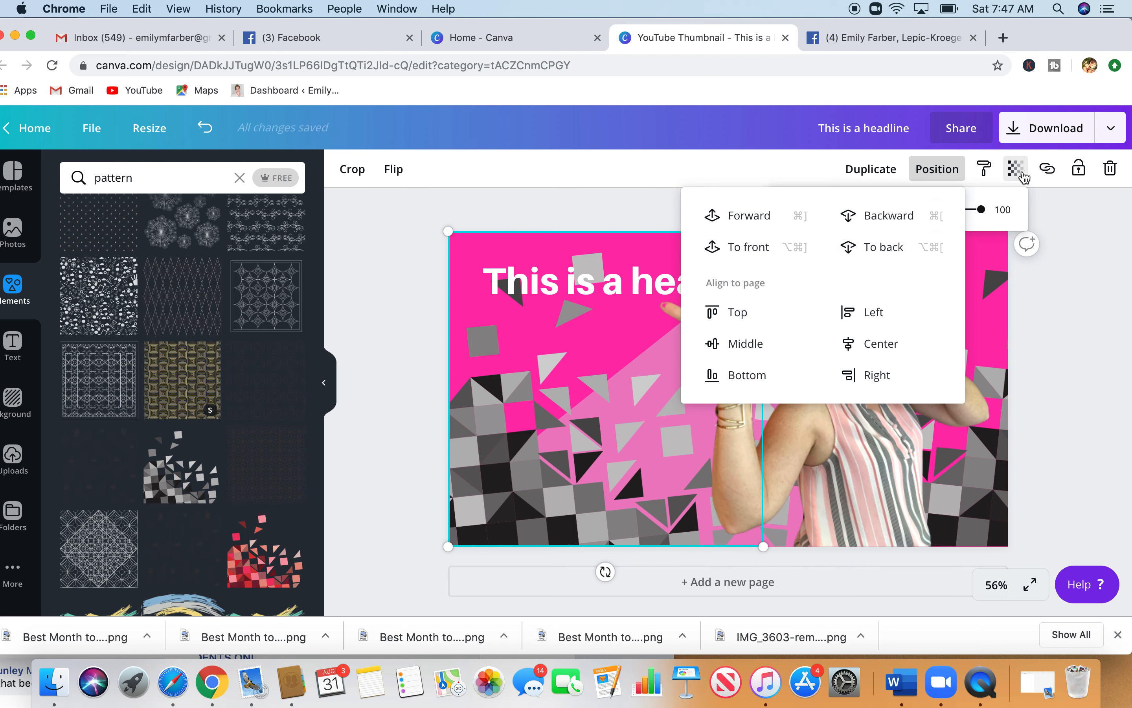
left_click_drag(982, 213, 908, 215)
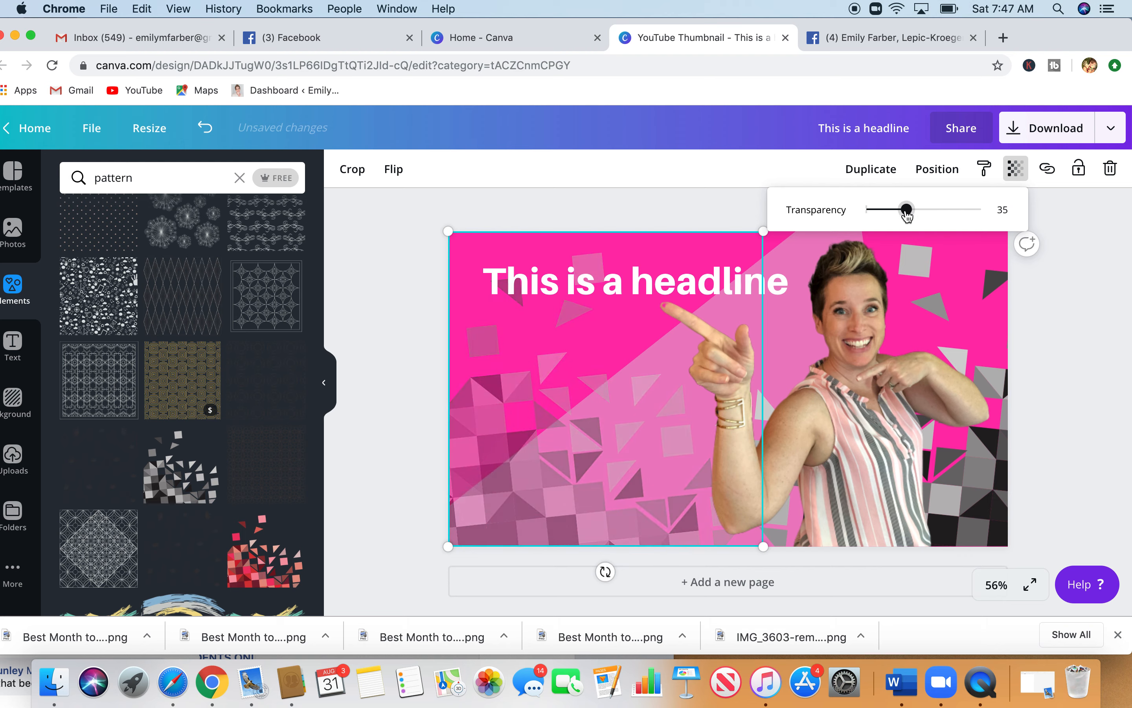
Step: Set the transparency of the woman's photo to 41
left_click(997, 509)
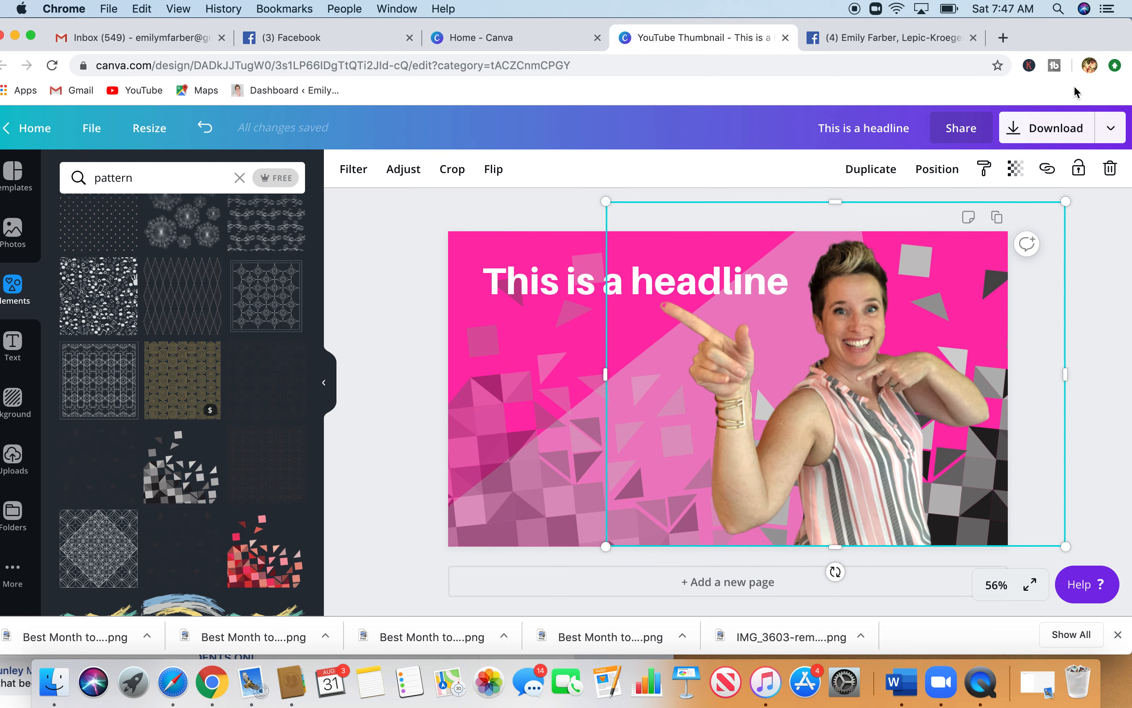
left_click(1016, 169)
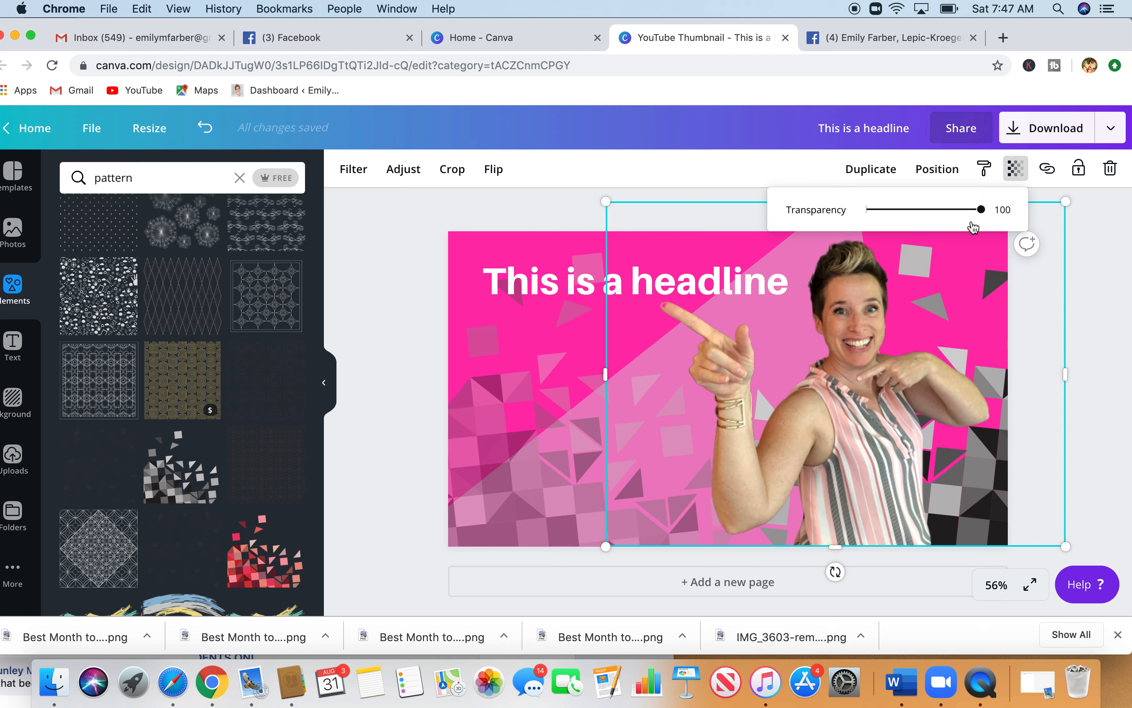
left_click_drag(979, 221, 919, 227)
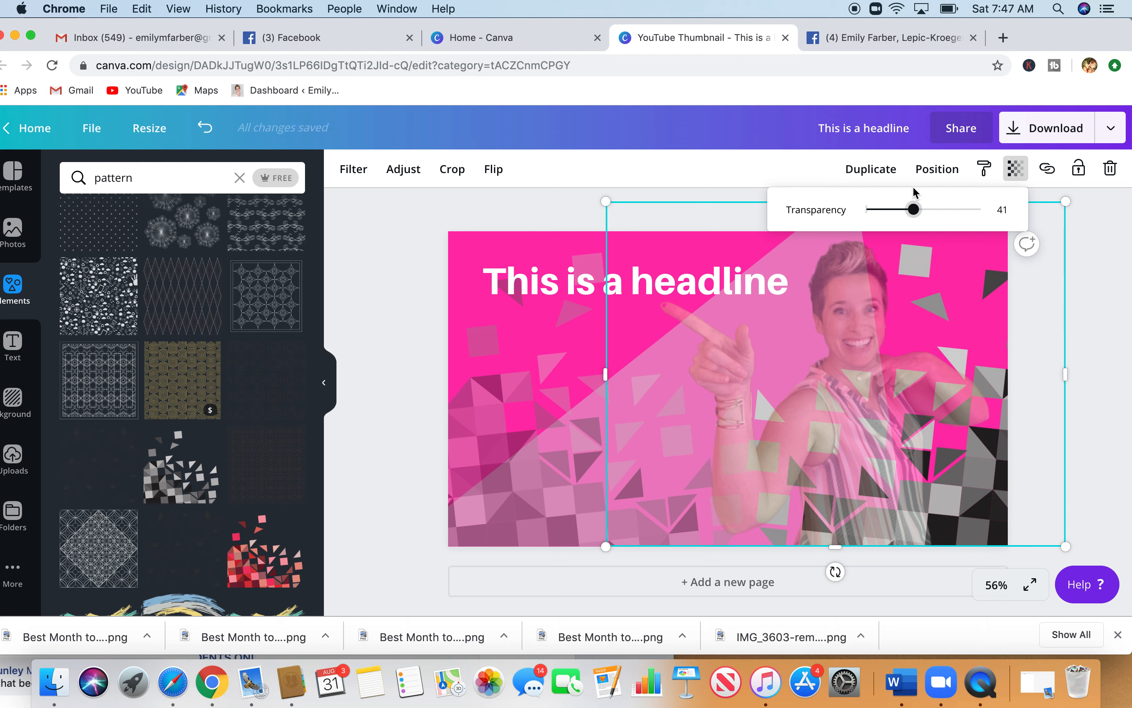
Step: Send the woman's photo backward until it is the lowest layer, behind the mosaics and the light pink triangle
left_click(936, 174)
left_click(899, 220)
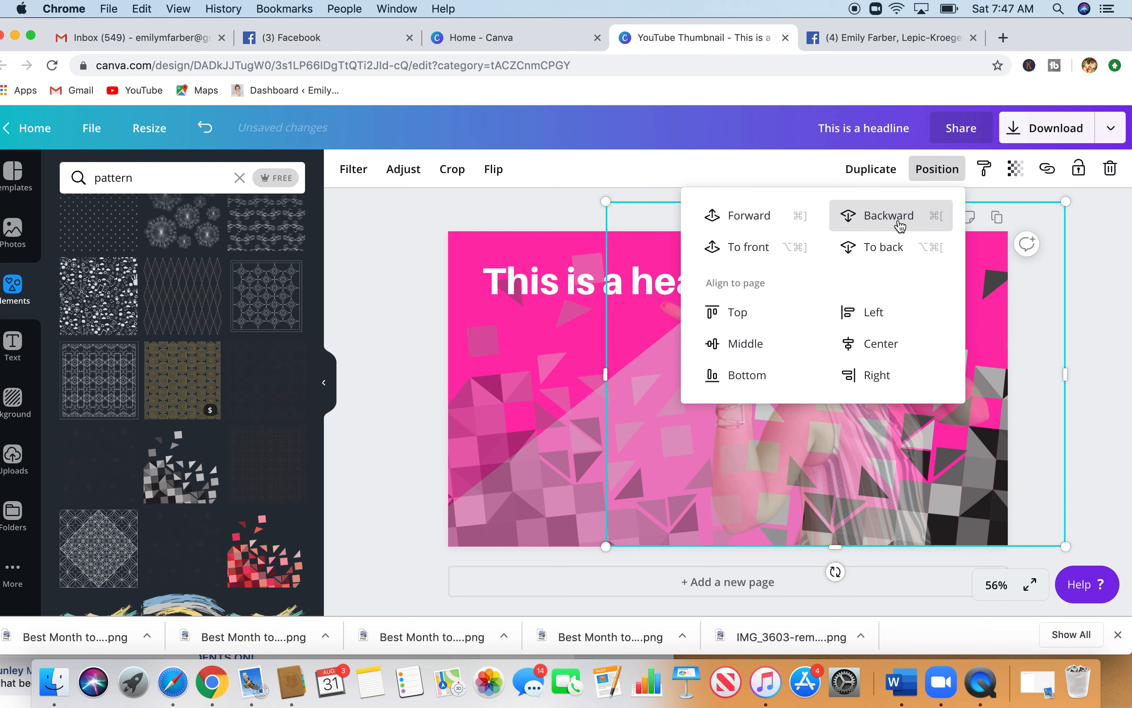
left_click(901, 224)
left_click(900, 225)
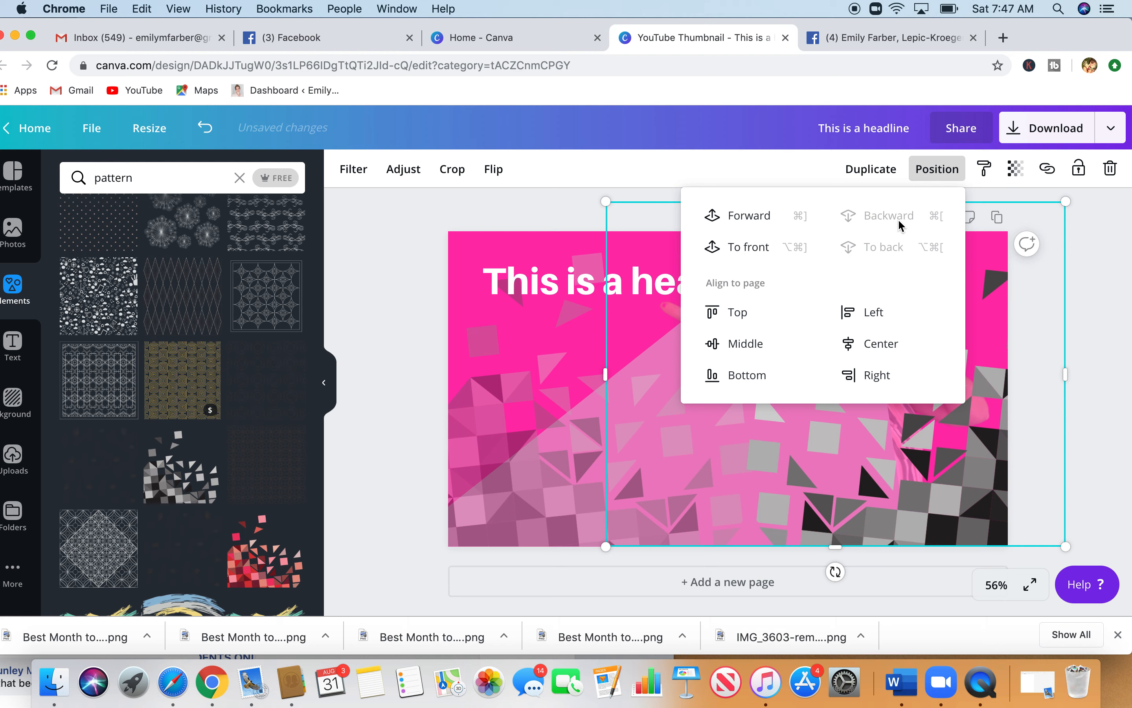
left_click(1094, 257)
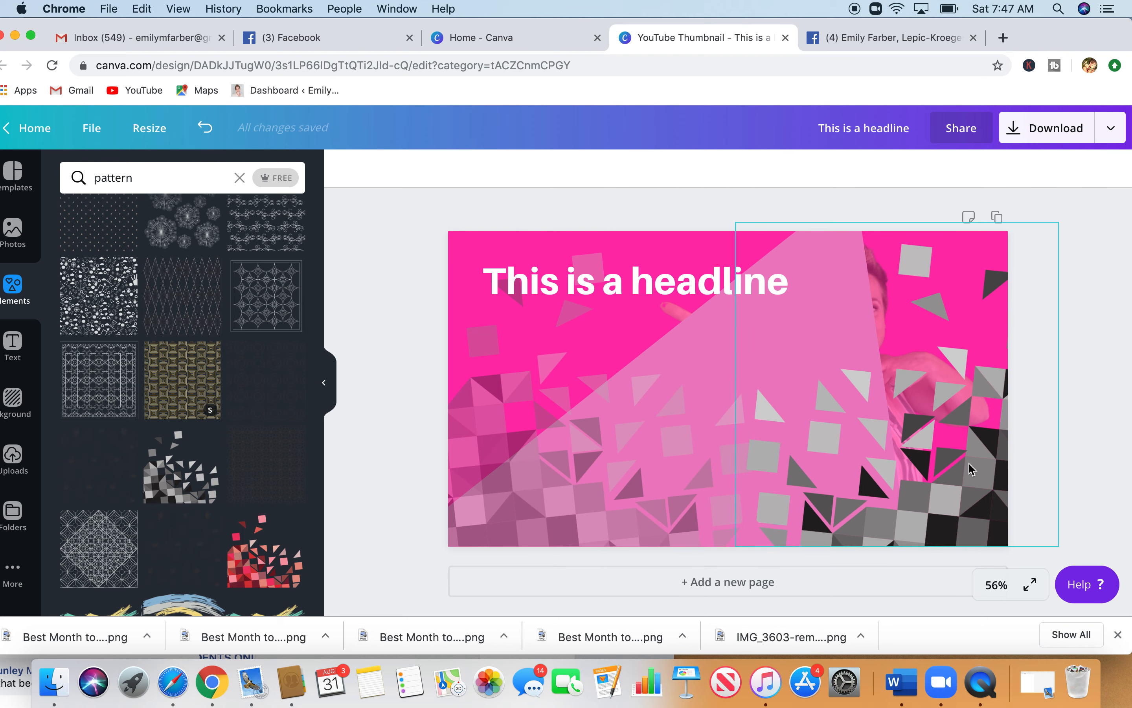
Step: Move the darker mosaic and the light pink triangle leftward and the woman's photo past the thumbnail's bottom-right corner to separate them
left_click_drag(971, 468, 763, 409)
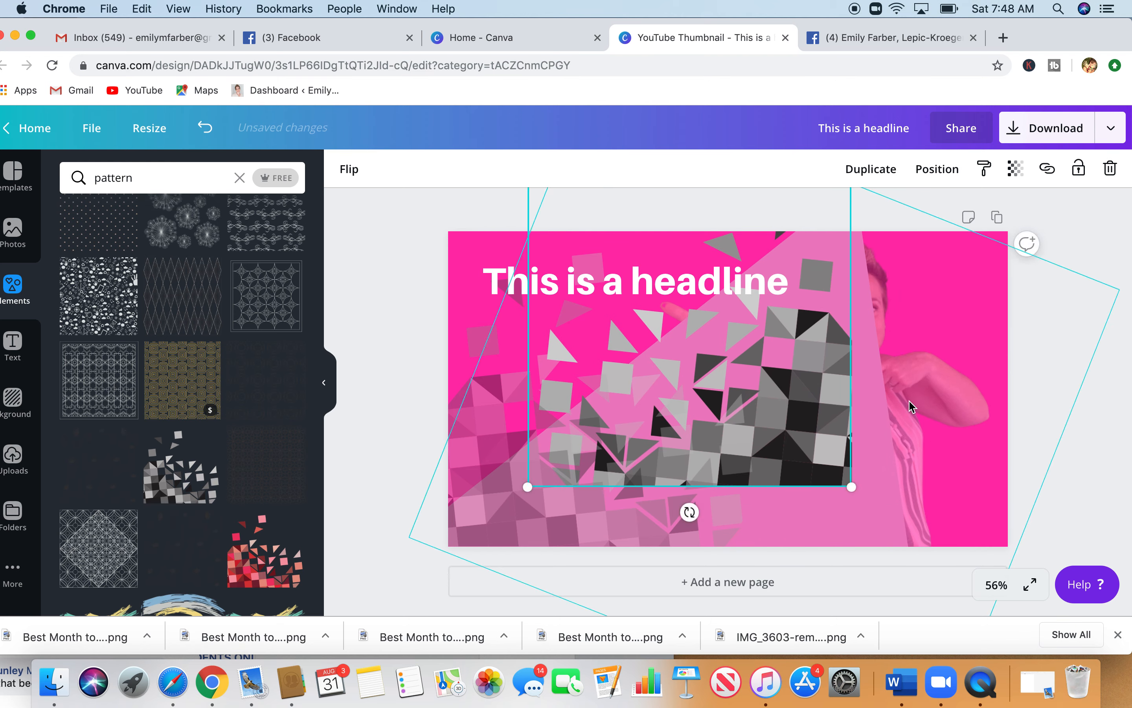
left_click(928, 395)
left_click_drag(928, 395, 907, 378)
left_click(910, 329)
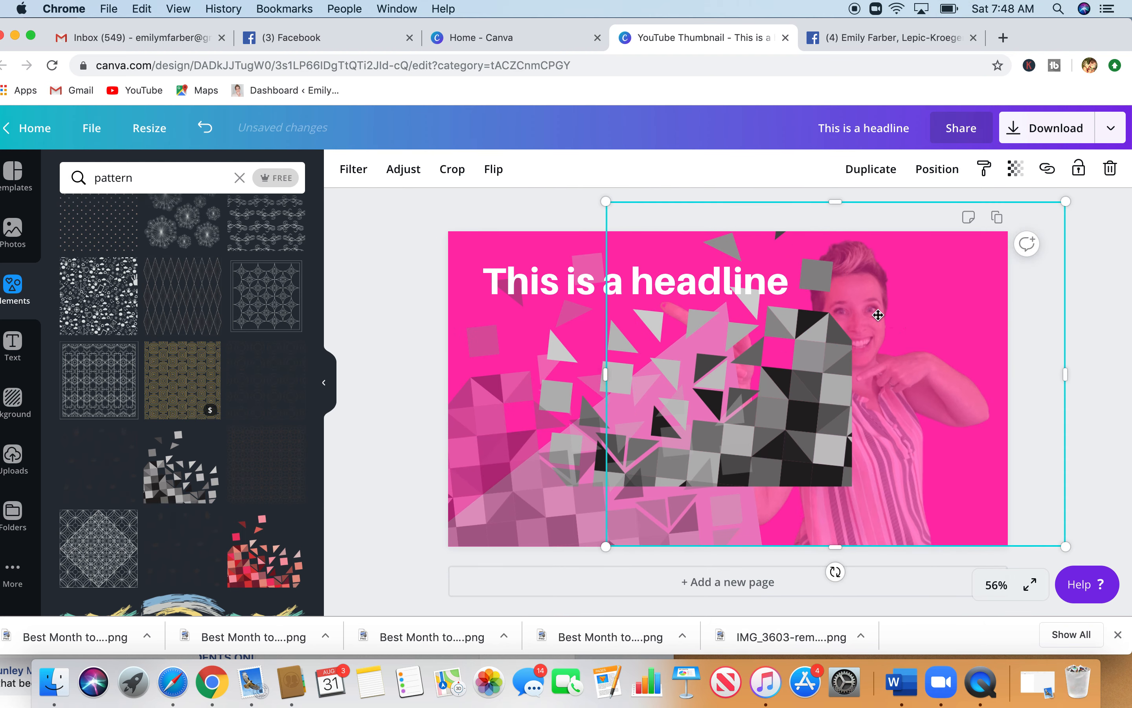
left_click_drag(874, 308, 1081, 421)
Step: Set the transparency of the woman's photo to 100 and bring the photo forward
left_click(1015, 170)
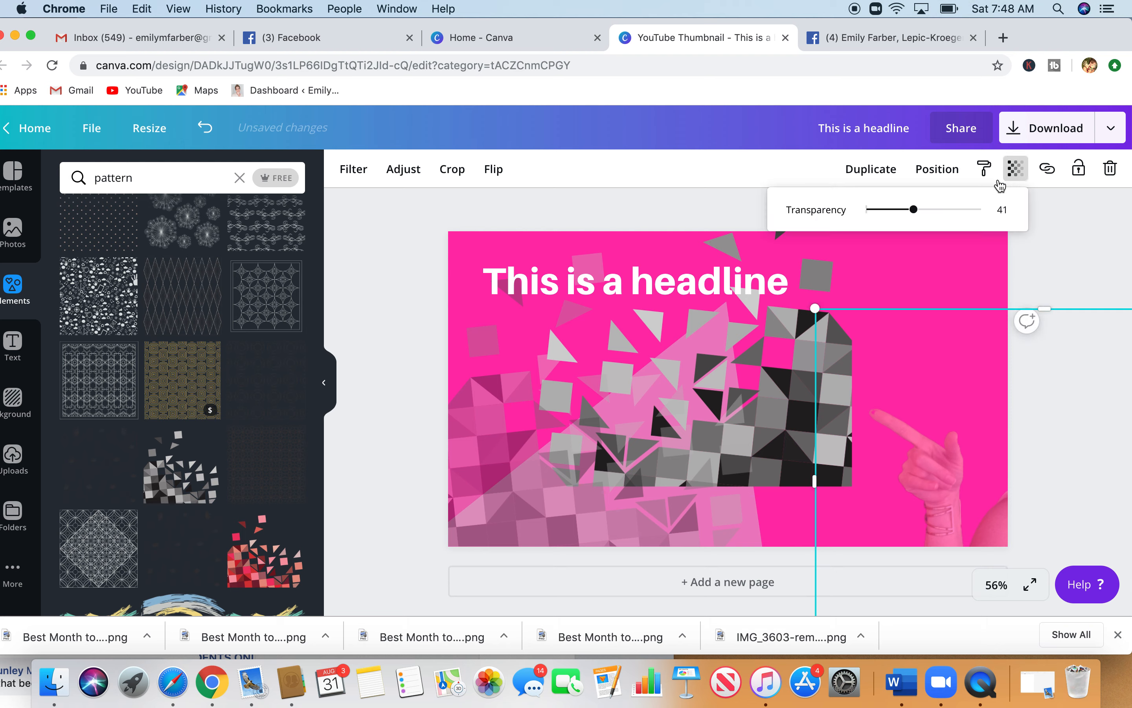
left_click_drag(916, 210, 1078, 215)
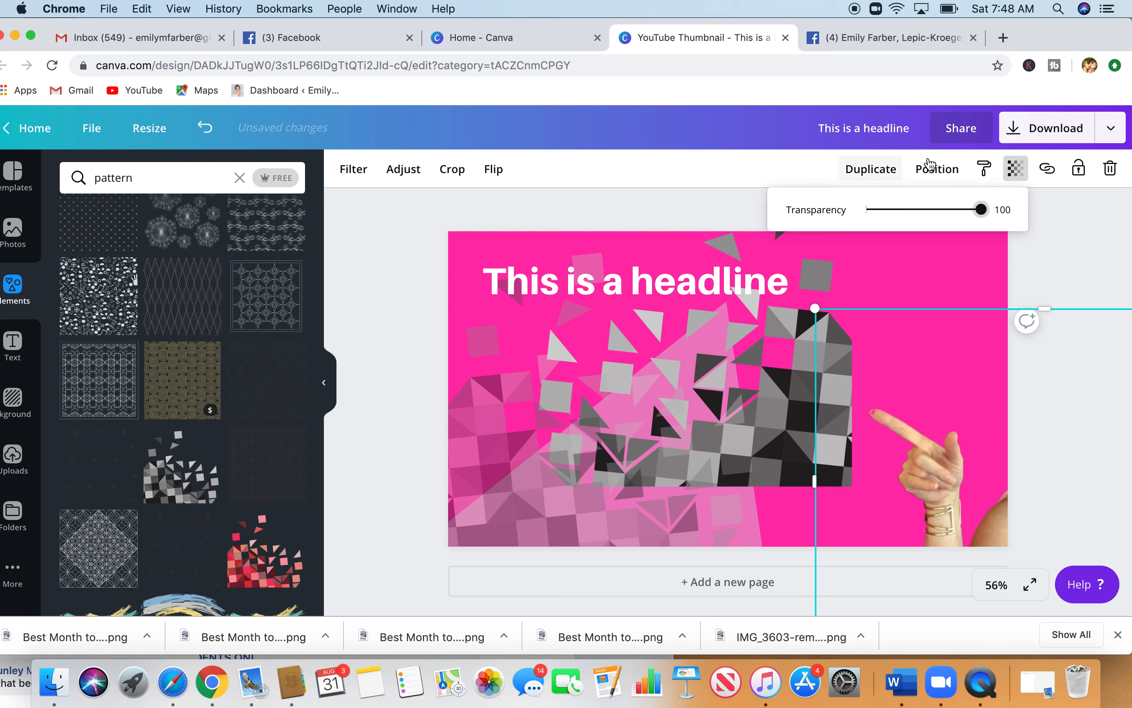
left_click(952, 171)
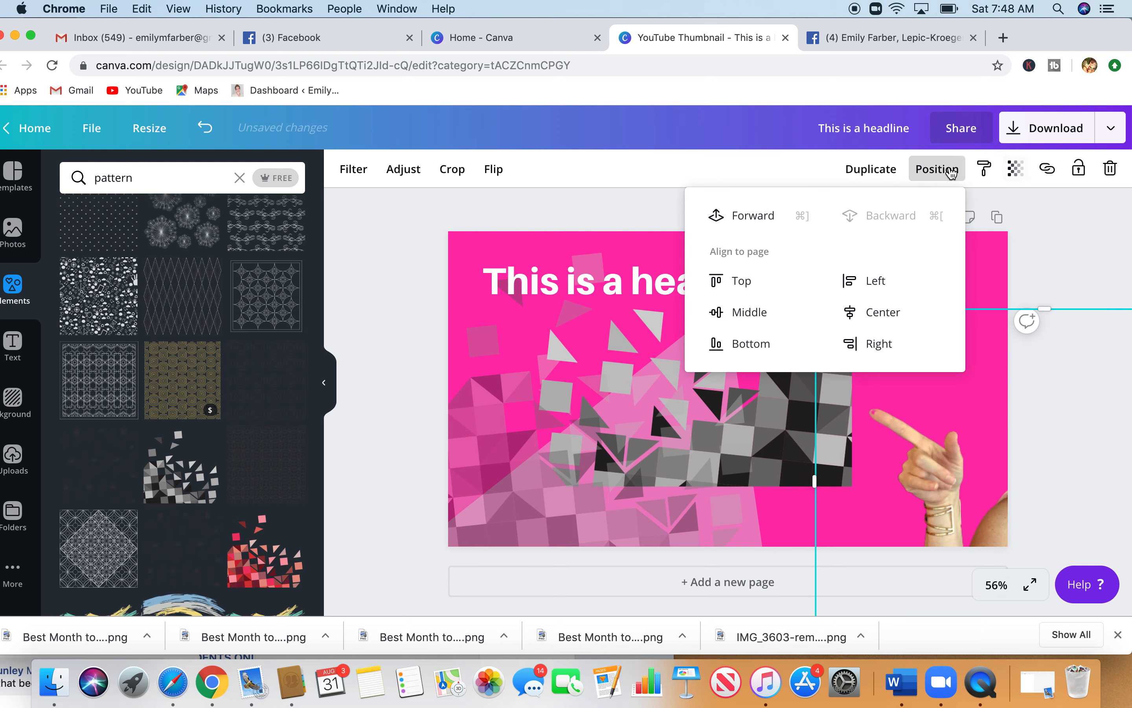
left_click(748, 211)
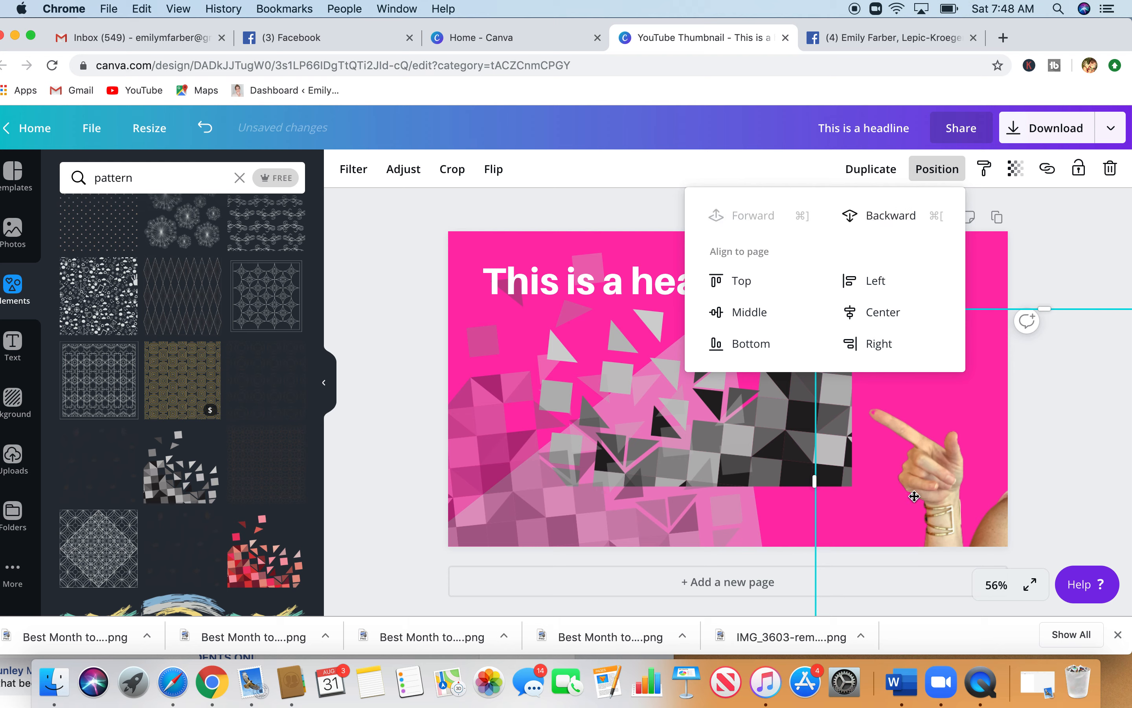
Step: Move the woman's photo off toward the left edge, place the darker mosaic in the thumbnail's bottom-right corner and set its transparency to 34
left_click_drag(914, 497, 318, 425)
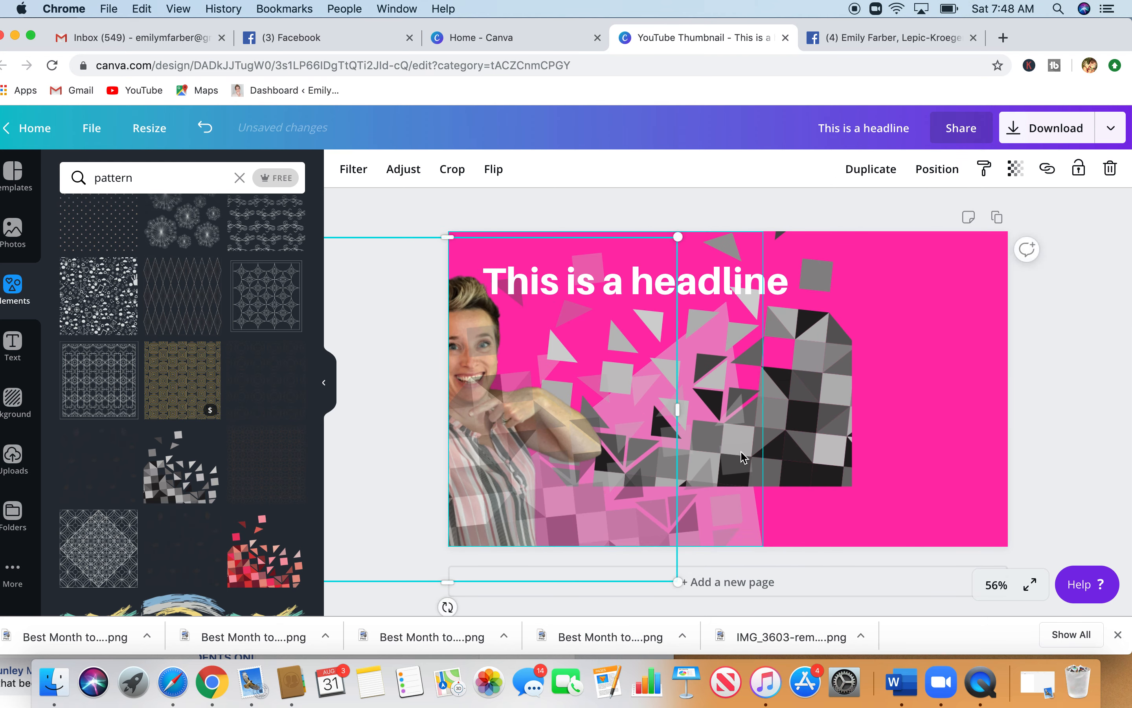
left_click_drag(816, 447, 977, 489)
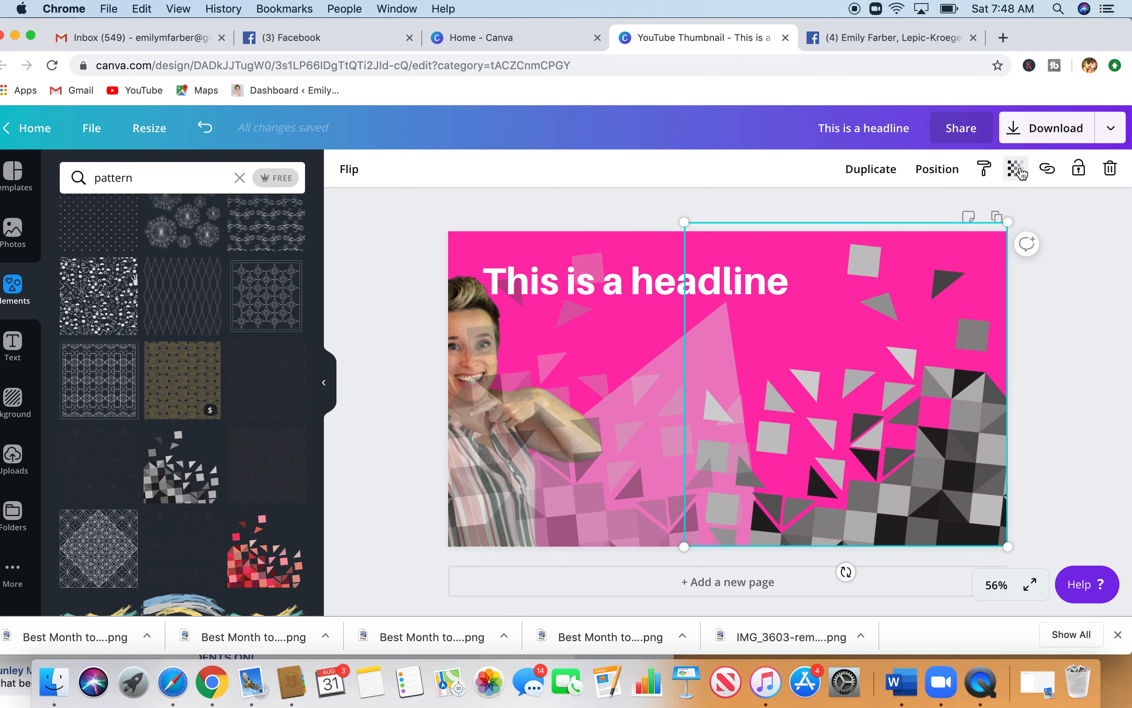
left_click(1017, 169)
left_click_drag(984, 216, 906, 215)
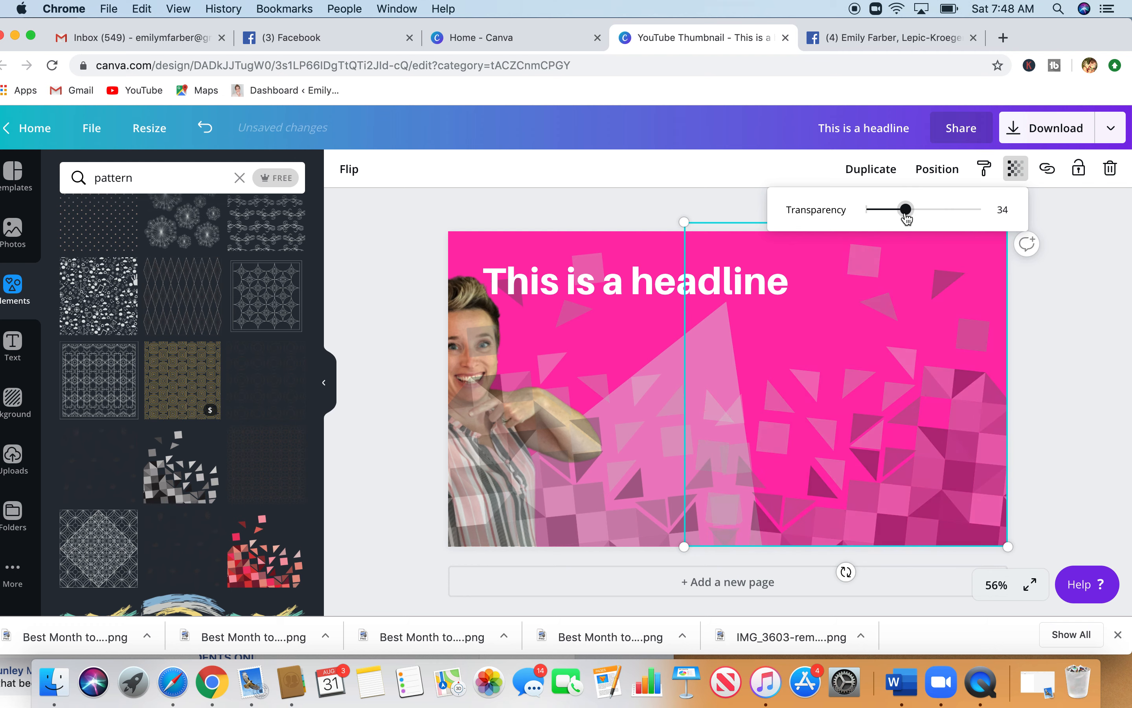
Step: Place the woman's photo on the thumbnail's right side and the other faded mosaic in its bottom-left corner
left_click(450, 426)
left_click_drag(450, 426, 590, 431)
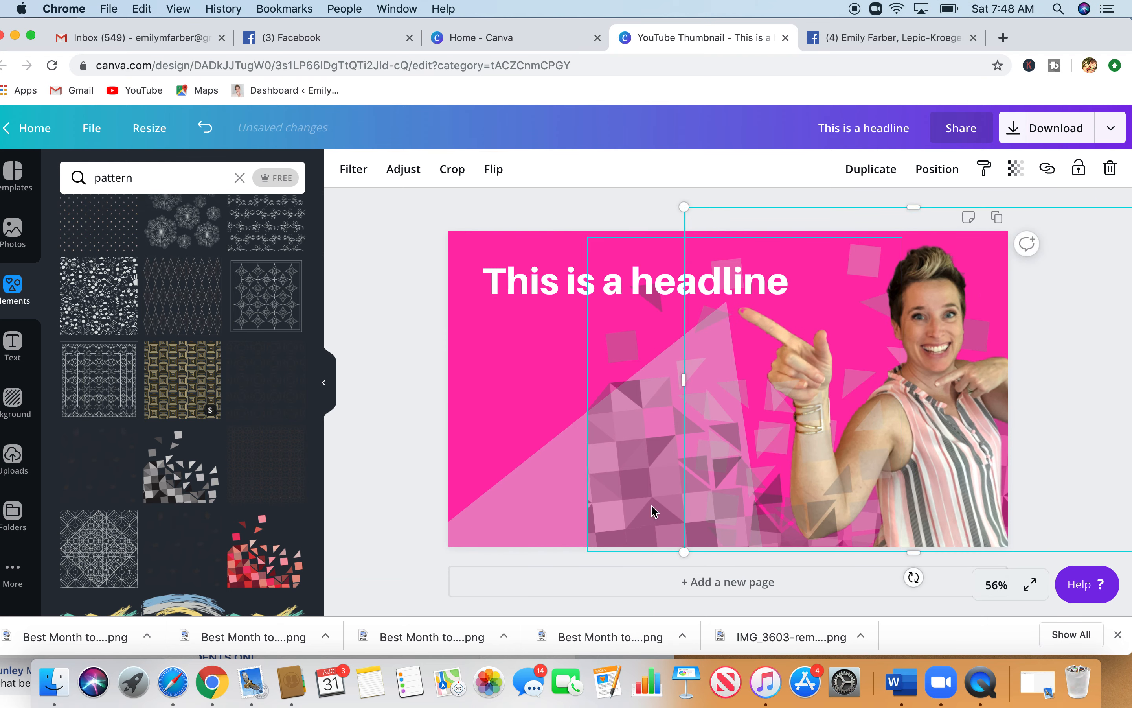
left_click_drag(652, 513, 499, 507)
left_click_drag(924, 477, 862, 475)
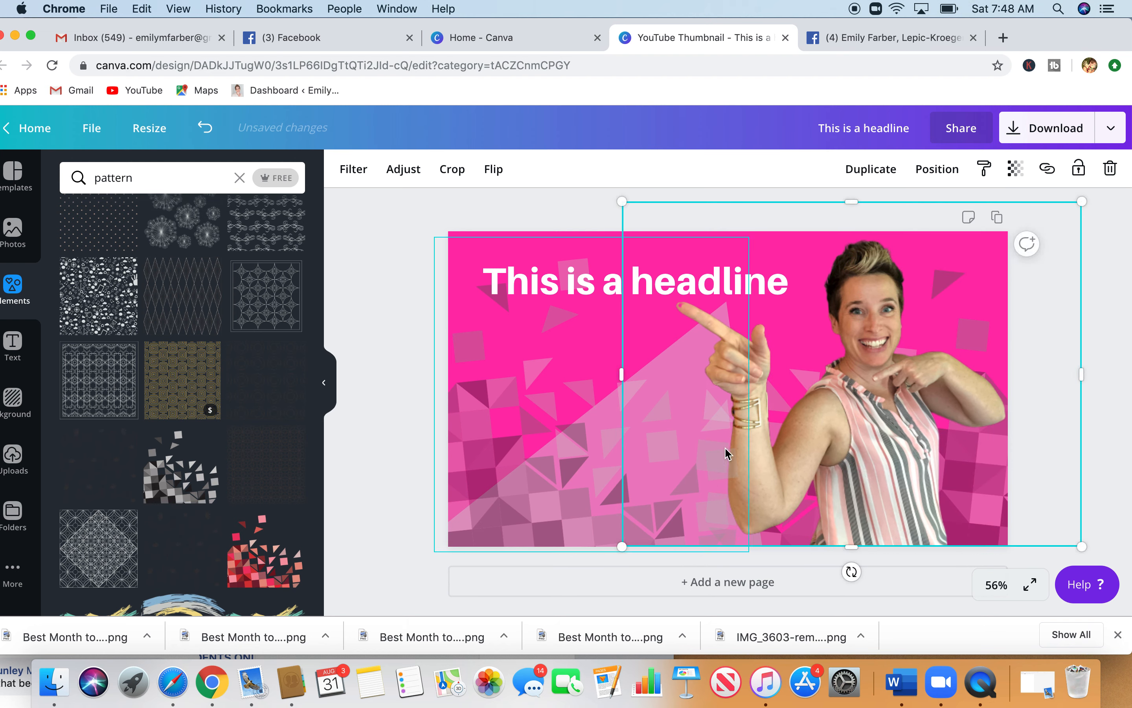
left_click(553, 204)
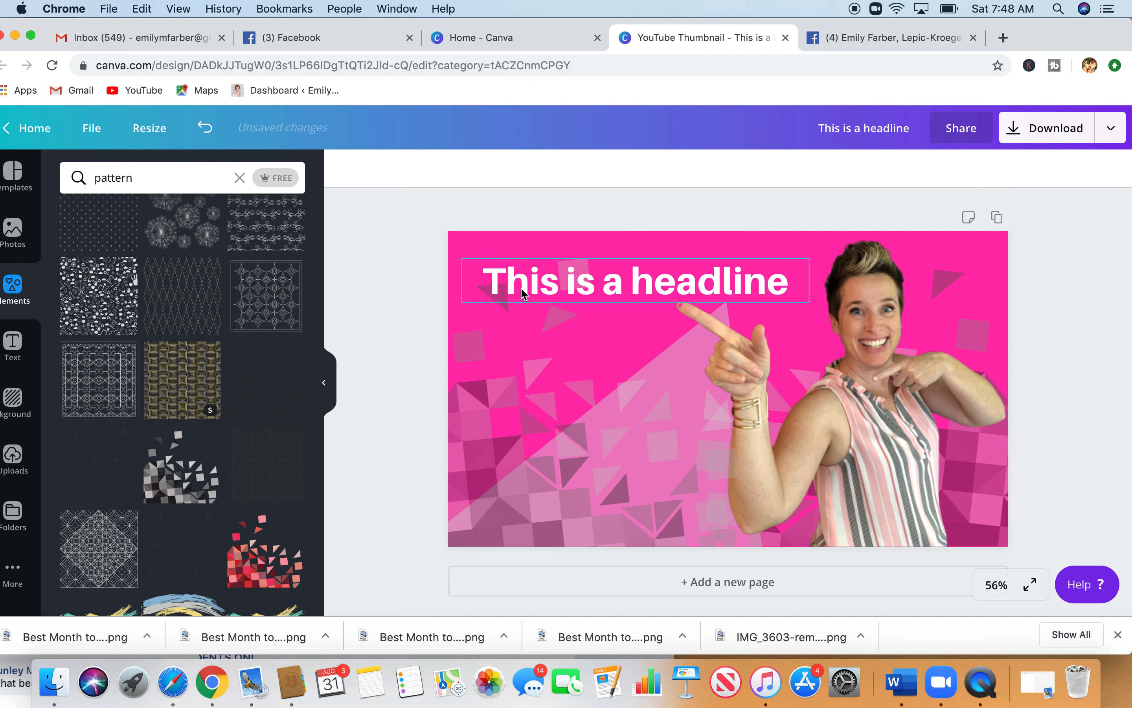
Step: Duplicate the headline text and colour the copy black
left_click(543, 284)
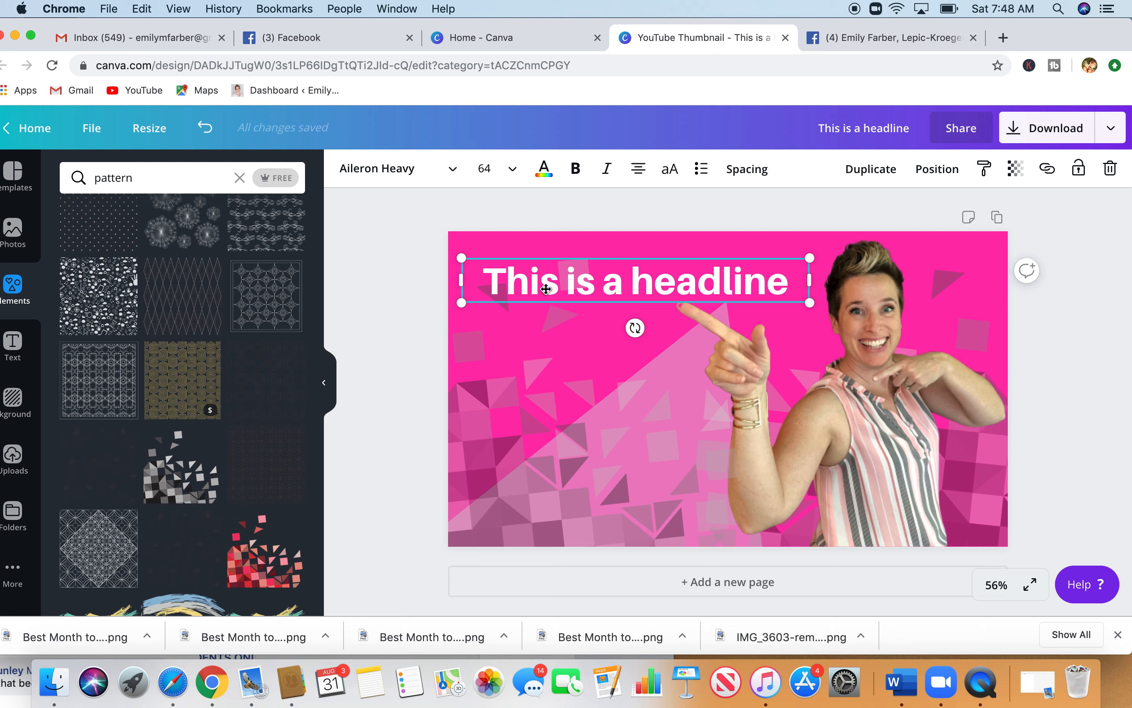
left_click(892, 179)
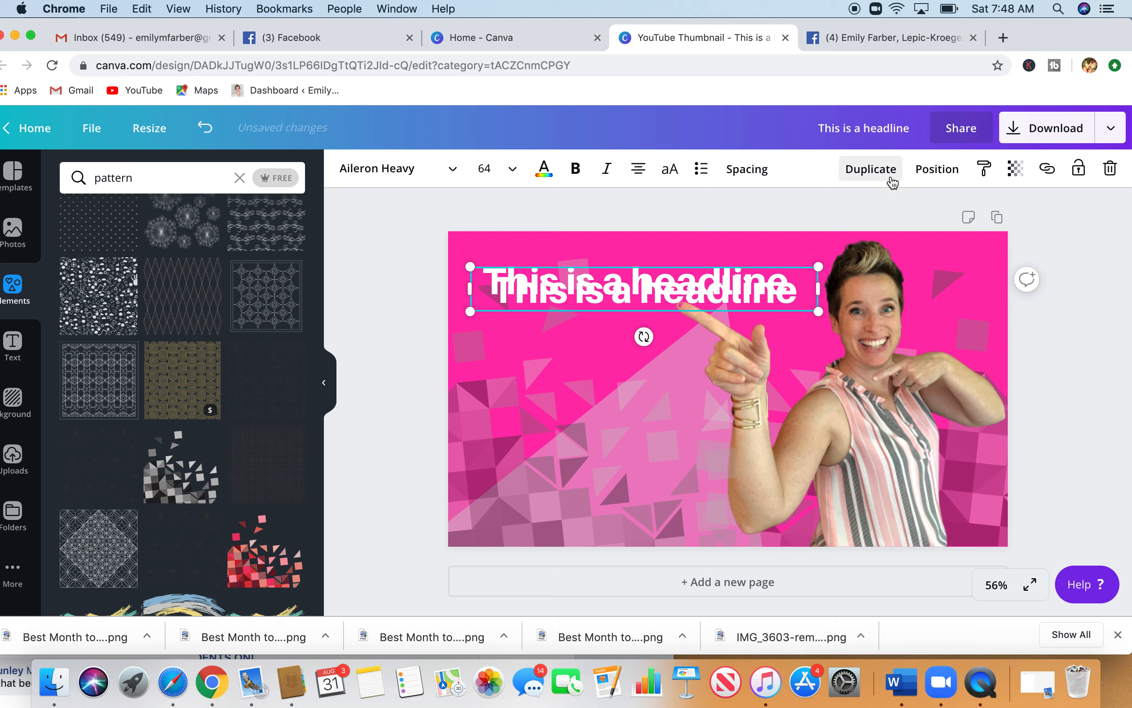
left_click(546, 174)
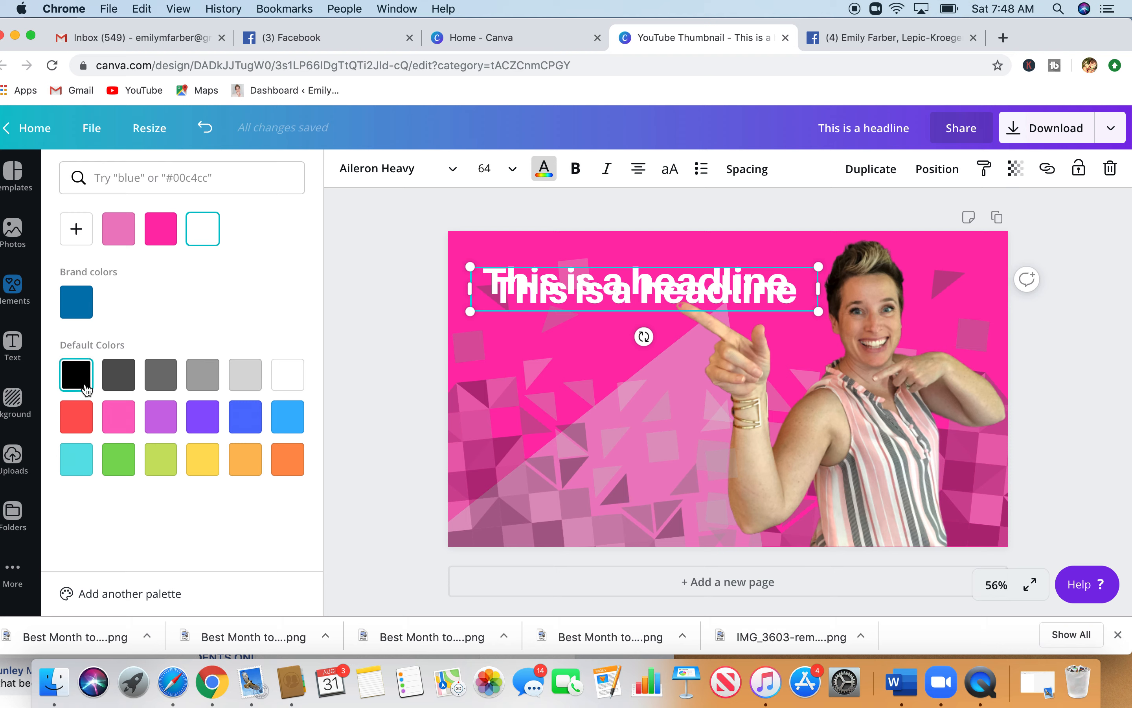
left_click(77, 375)
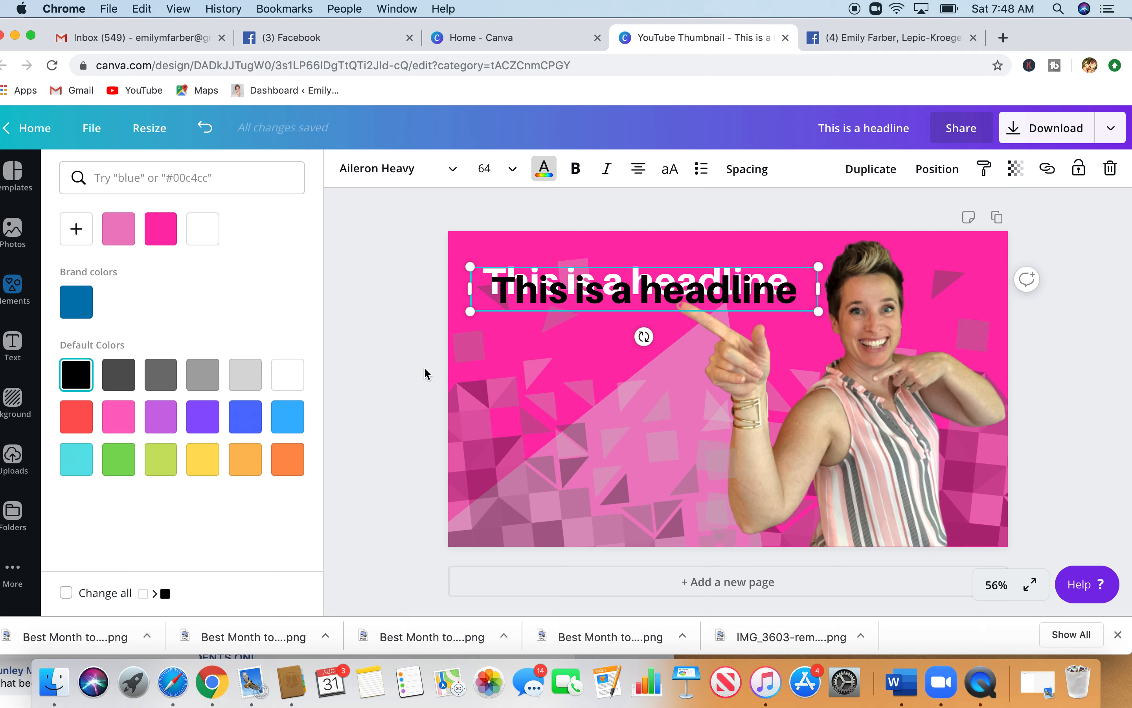
Step: Nudge the black headline copy up and left until it almost covers the white headline, leaving a thin white edge as a shadow
key("Up")
key("Up")
key("Up")
key("Up")
key("Up")
key("Up")
key("Up")
key("Up")
key("Up")
key("Up")
key("Up")
key("Up")
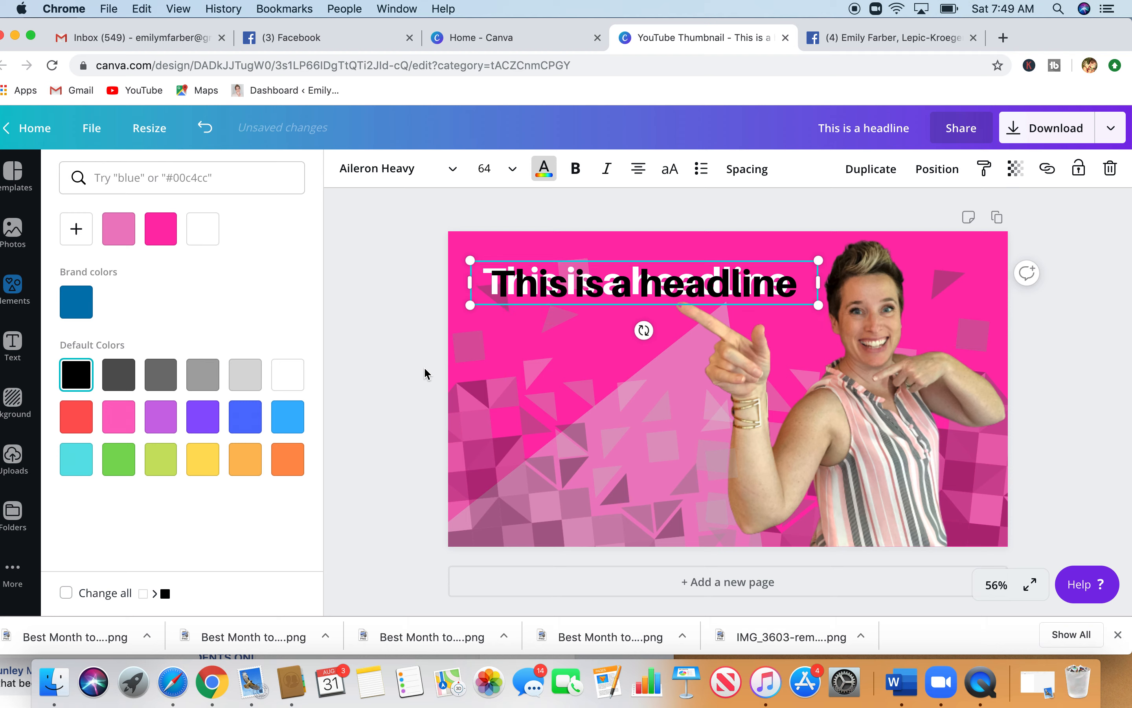
key("Left")
key("Left")
key("Left")
key("Left")
key("Left")
key("Left")
key("Left")
key("Left")
key("Left")
key("Left")
key("Left")
key("Left")
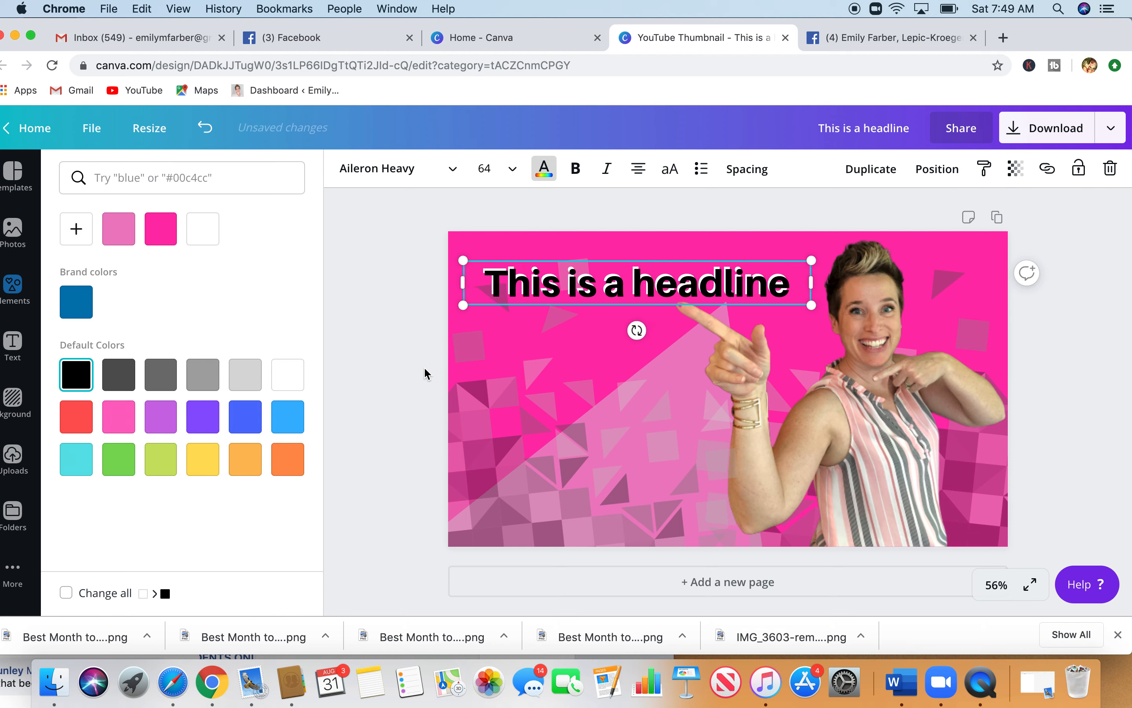
key("Left")
key("Left")
key("Left")
key("Left")
key("Left")
key("Left")
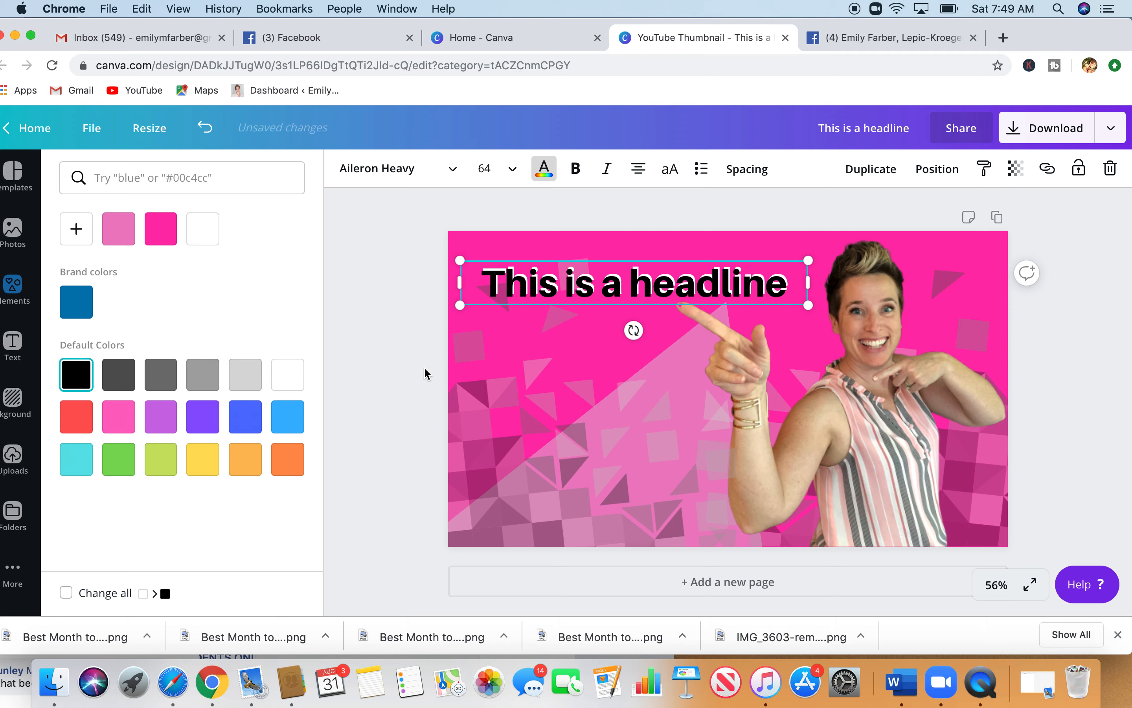
key("Up")
key("Up")
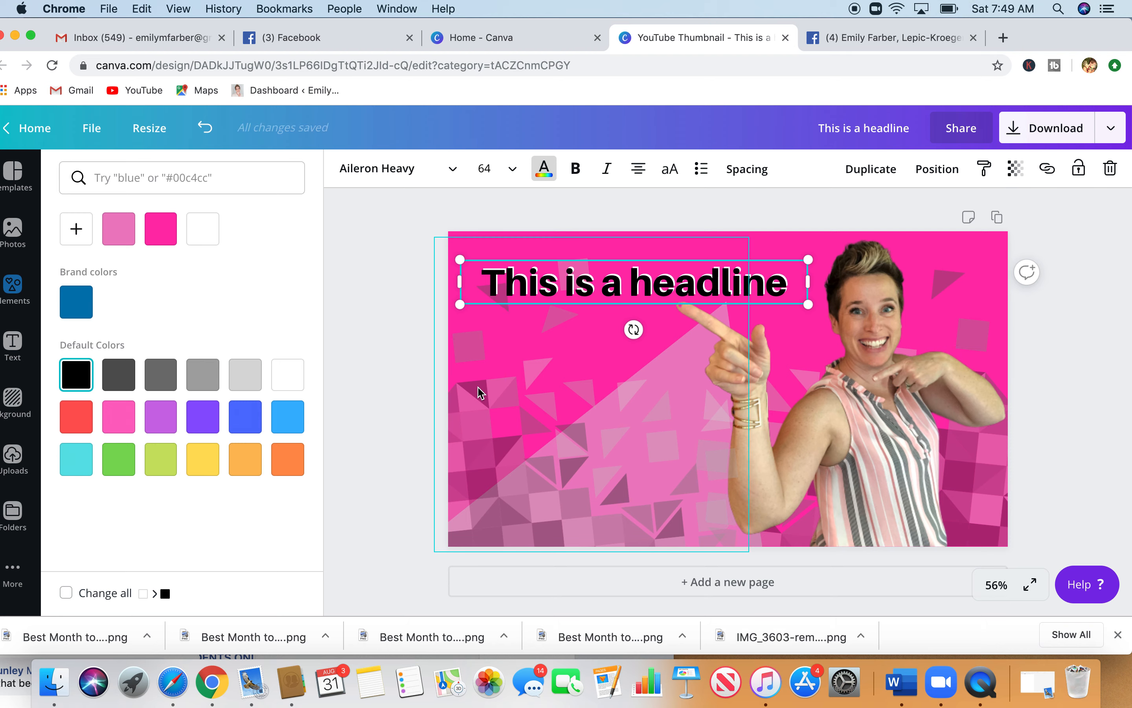
key("Up")
key("Up")
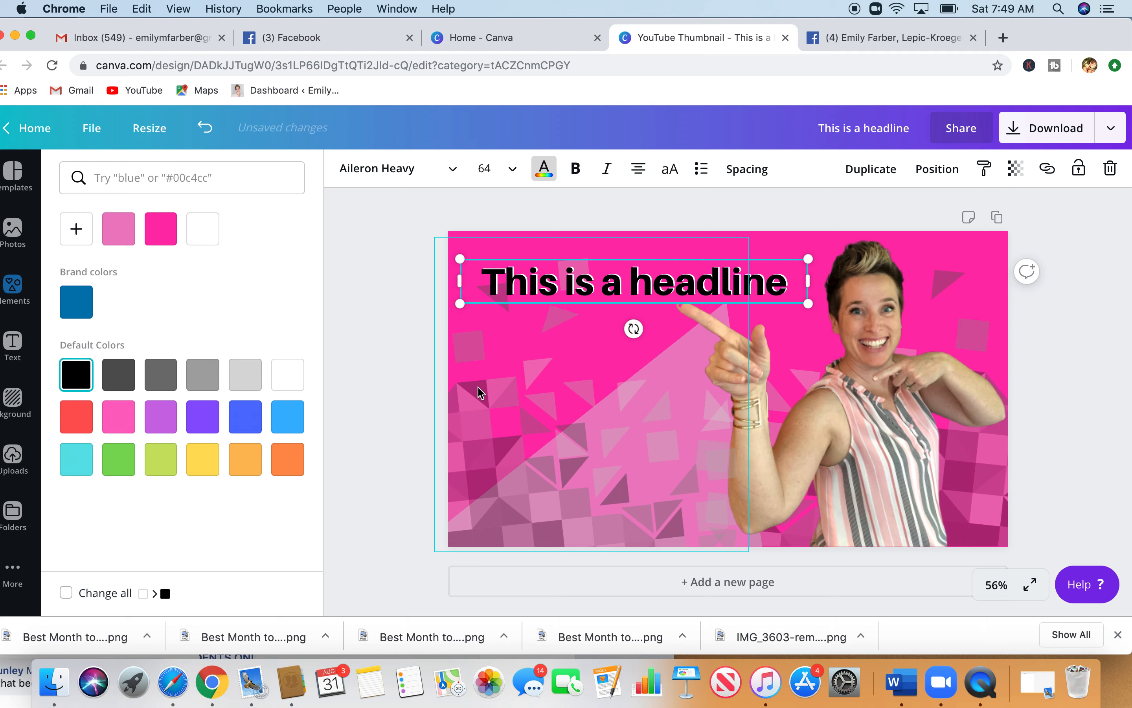
key("Left")
key("Left")
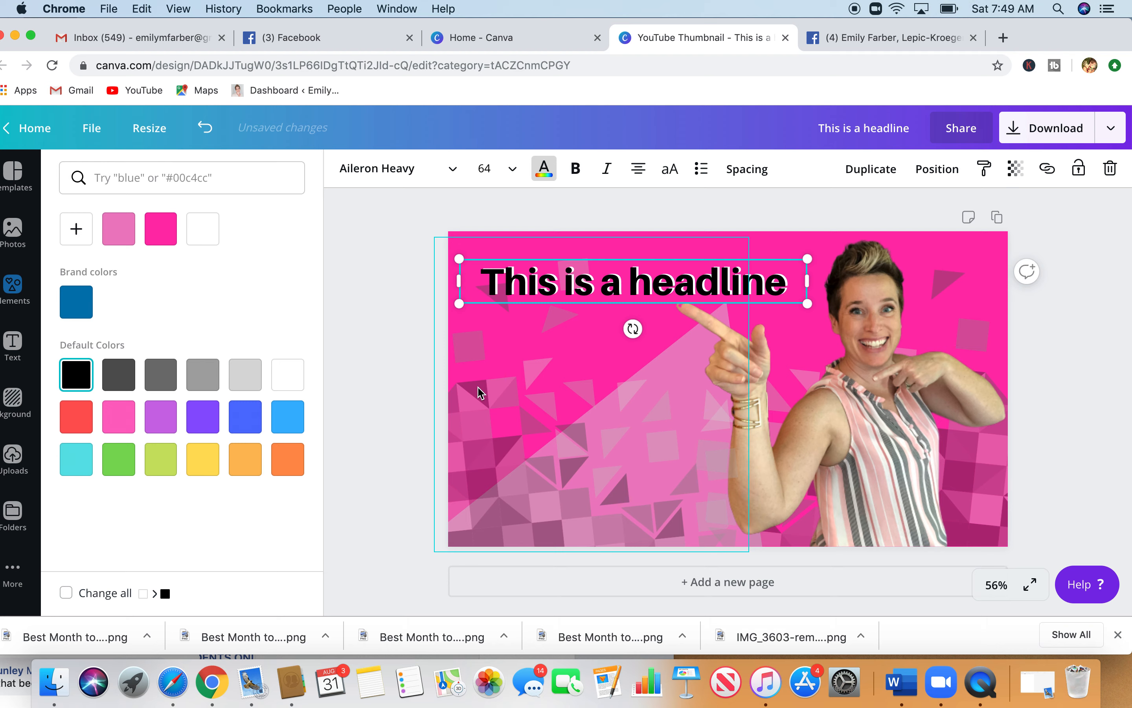
key("Up")
key("Up")
key("Down")
key("Down")
left_click(387, 412)
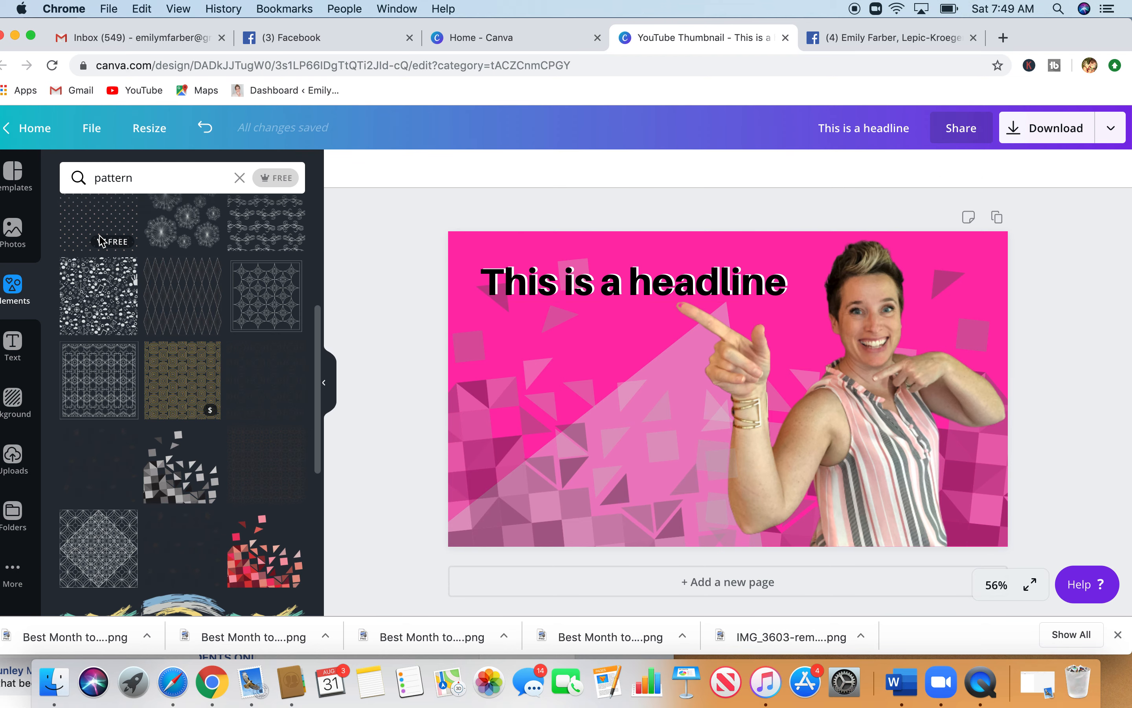
Step: Search the elements for "arrow" and add the curved pink arrow with the thick black outline to the thumbnail
left_click(200, 177)
left_click_drag(201, 177, 78, 177)
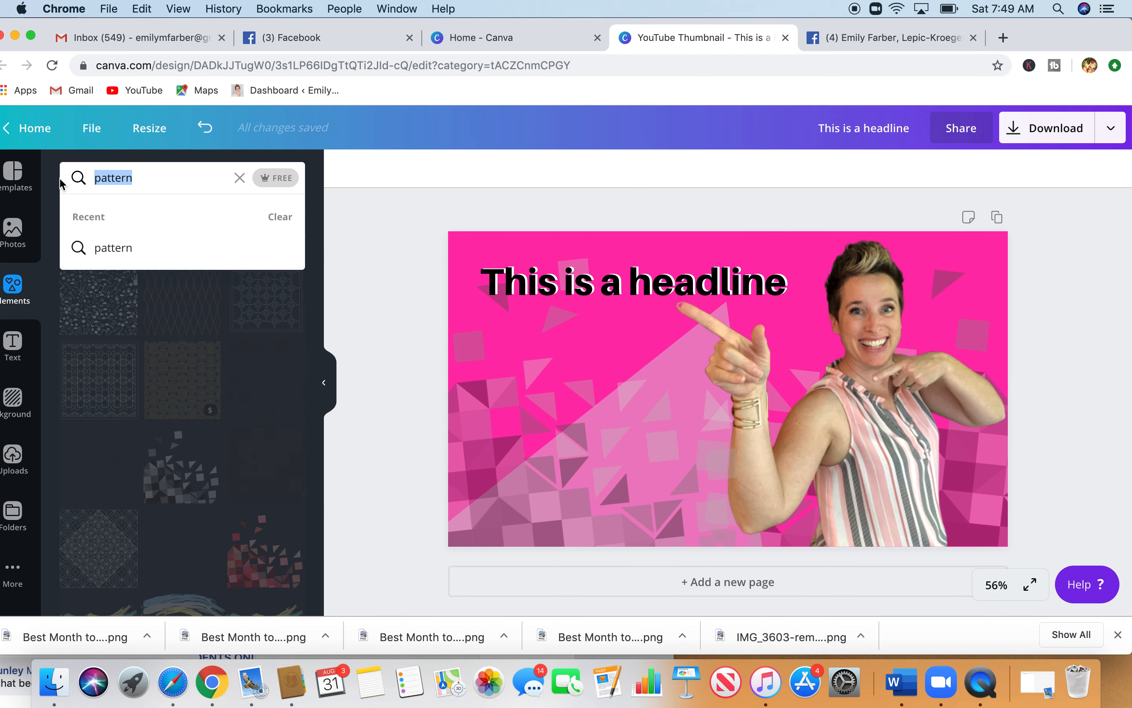
type("arrow")
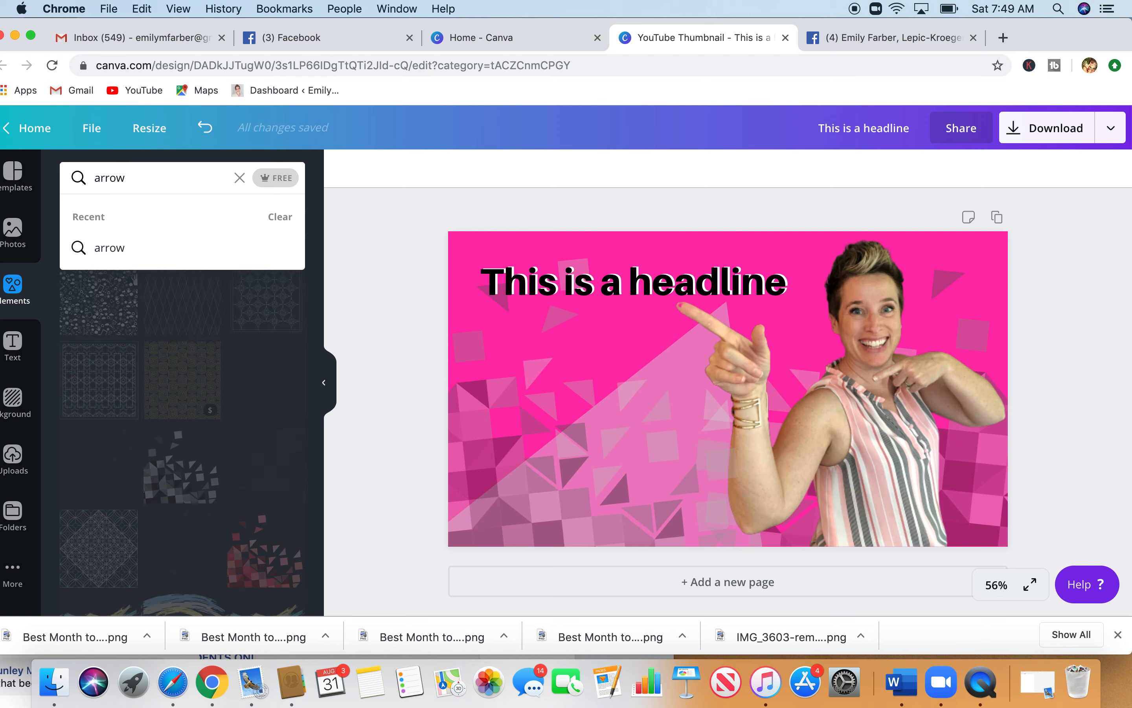
key("Return")
scroll(124, 483, "down", 4)
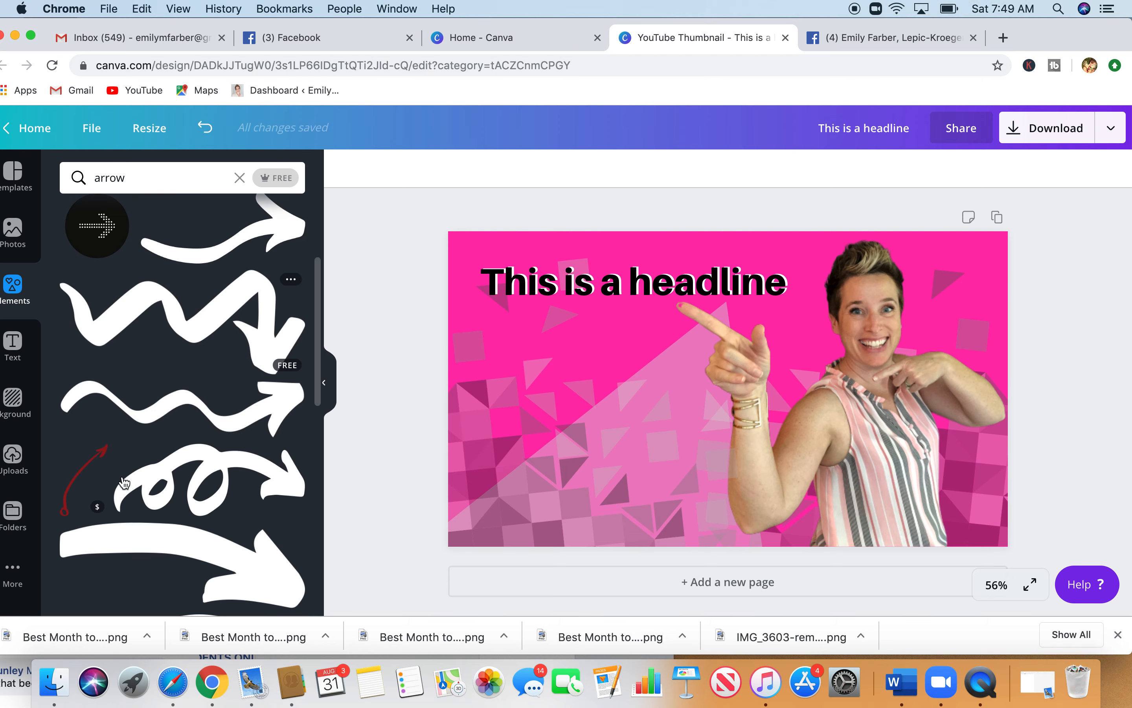
scroll(124, 482, "down", 15)
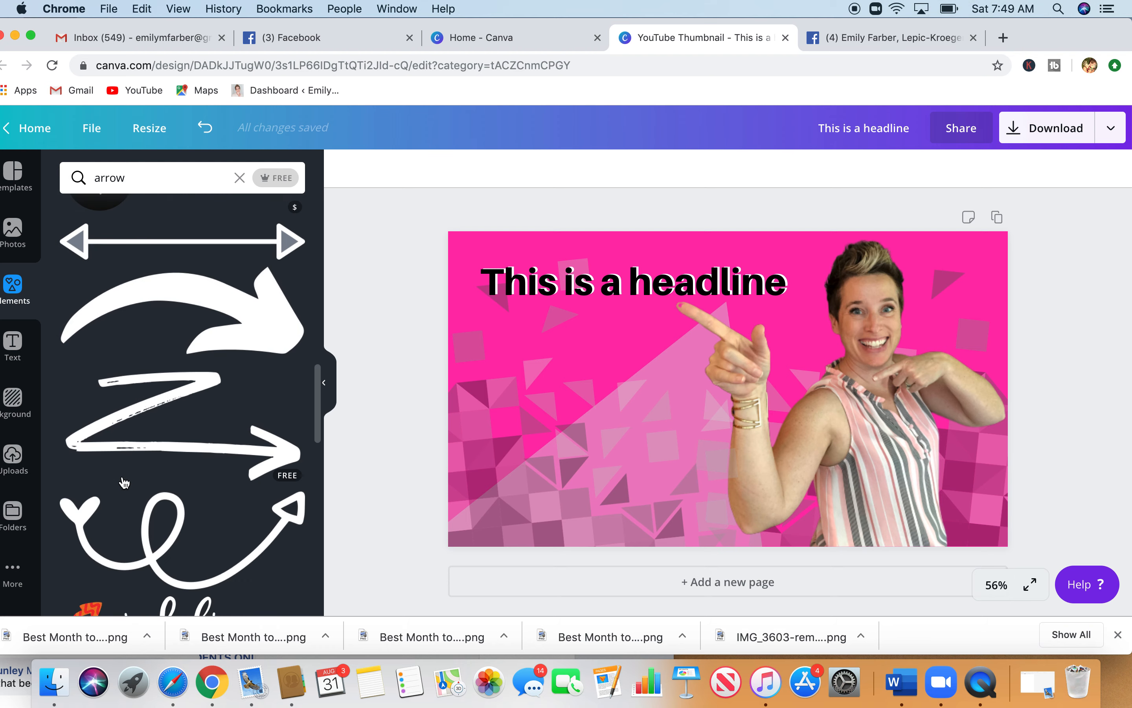
scroll(124, 482, "down", 15)
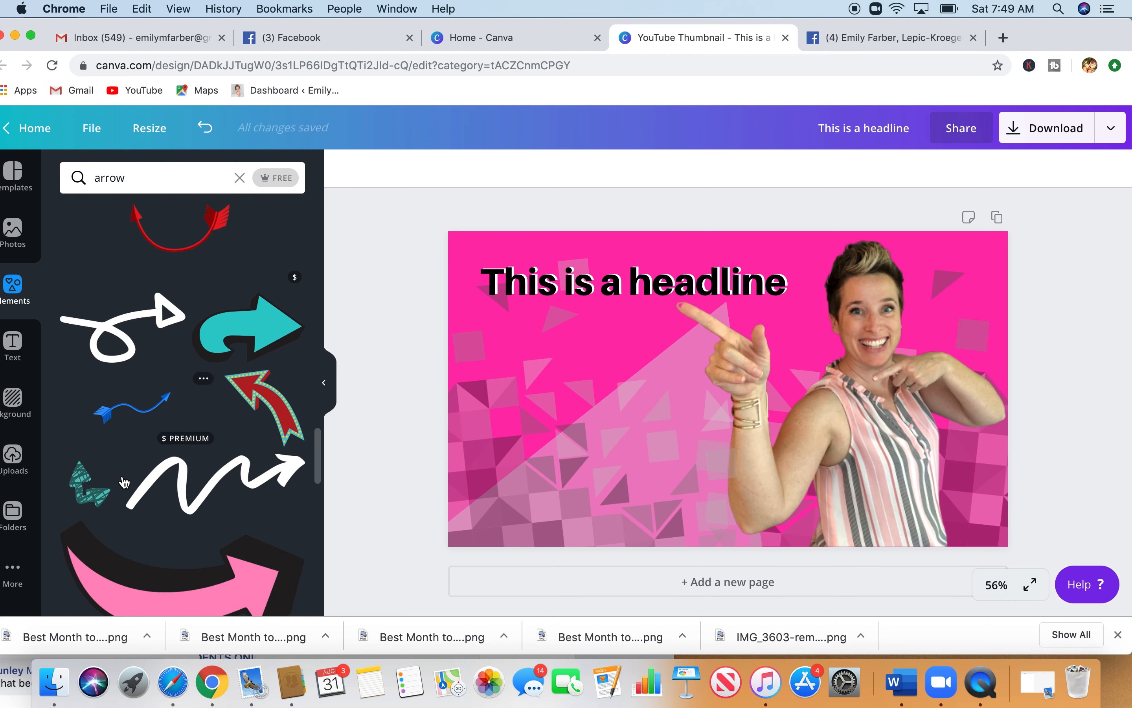
scroll(124, 482, "down", 3)
left_click(145, 503)
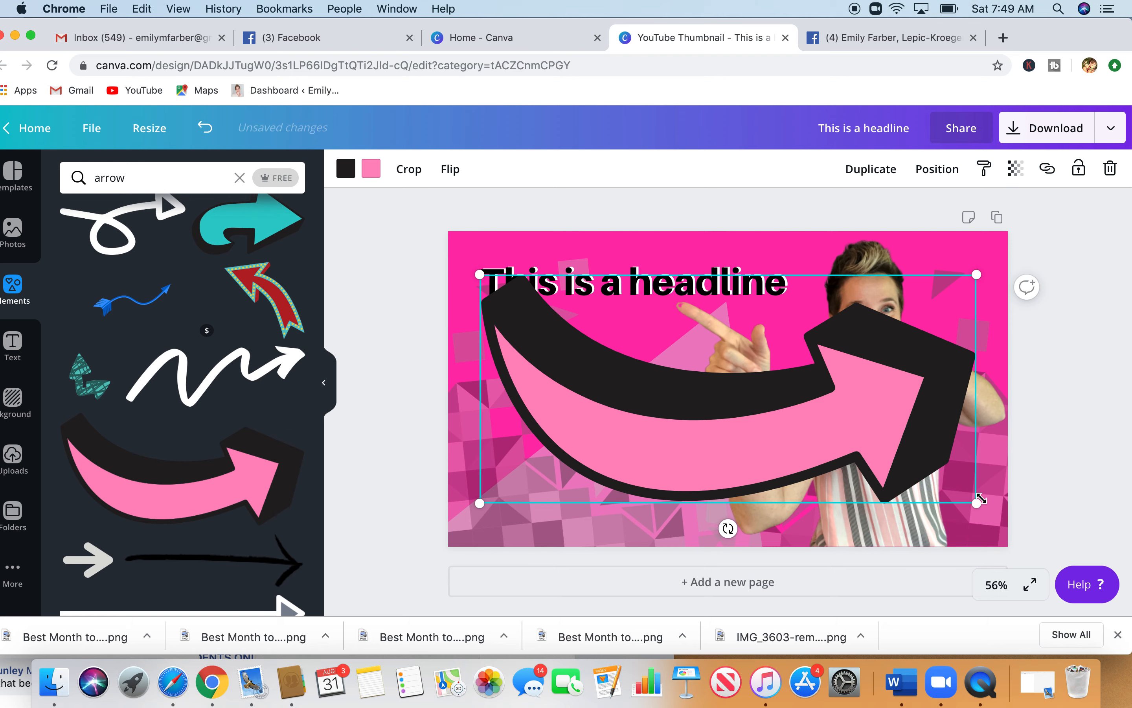
Step: Shrink the curved arrow and rotate it to point upward at the headline from the thumbnail's lower-left area
left_click_drag(977, 501, 748, 443)
left_click_drag(593, 377, 572, 417)
left_click_drag(611, 478, 757, 462)
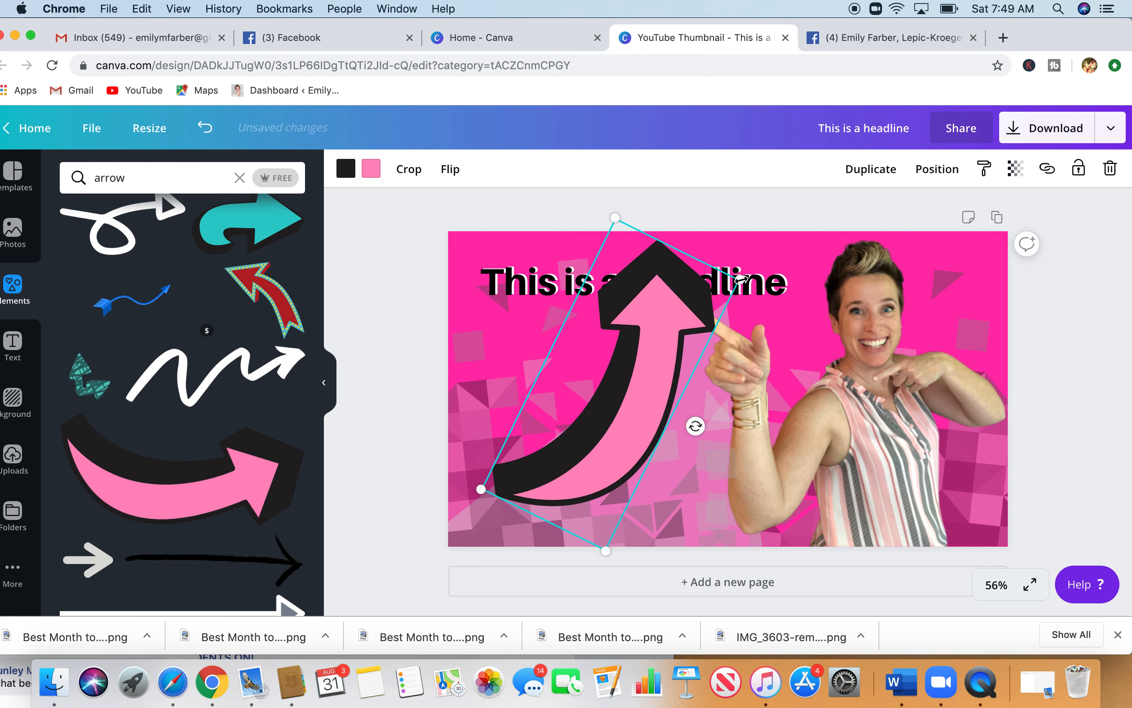
left_click_drag(740, 280, 666, 340)
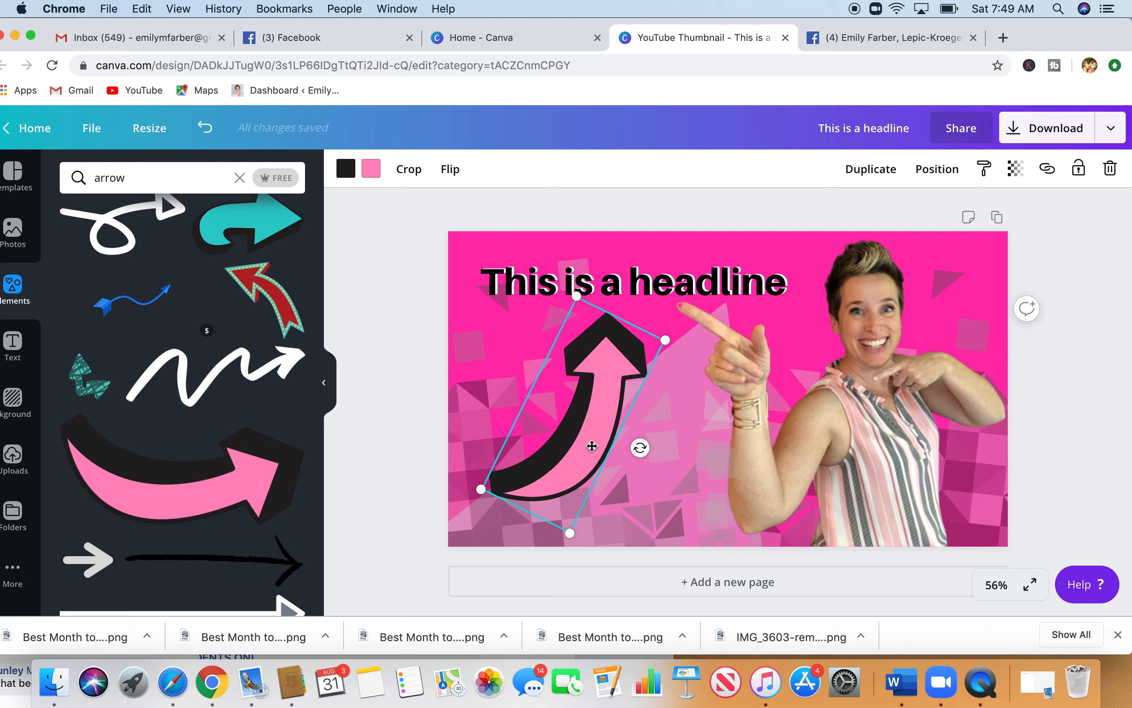
Step: Change the arrow's pink fill to yellow
left_click(371, 169)
left_click(209, 509)
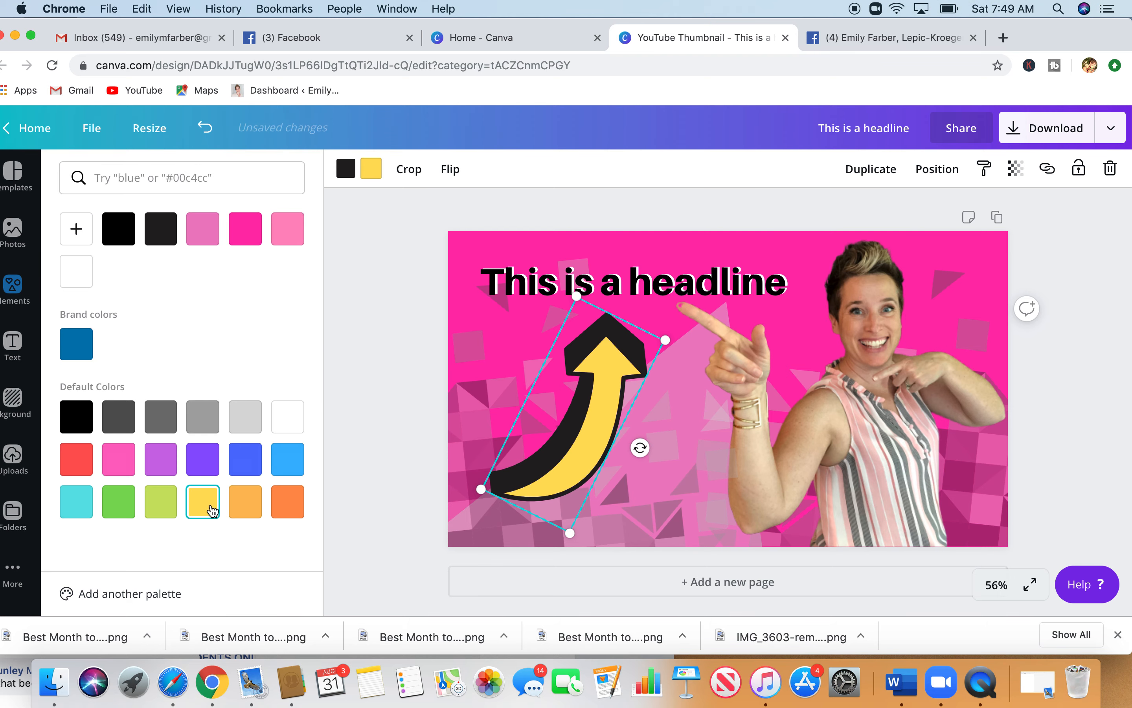
left_click(387, 473)
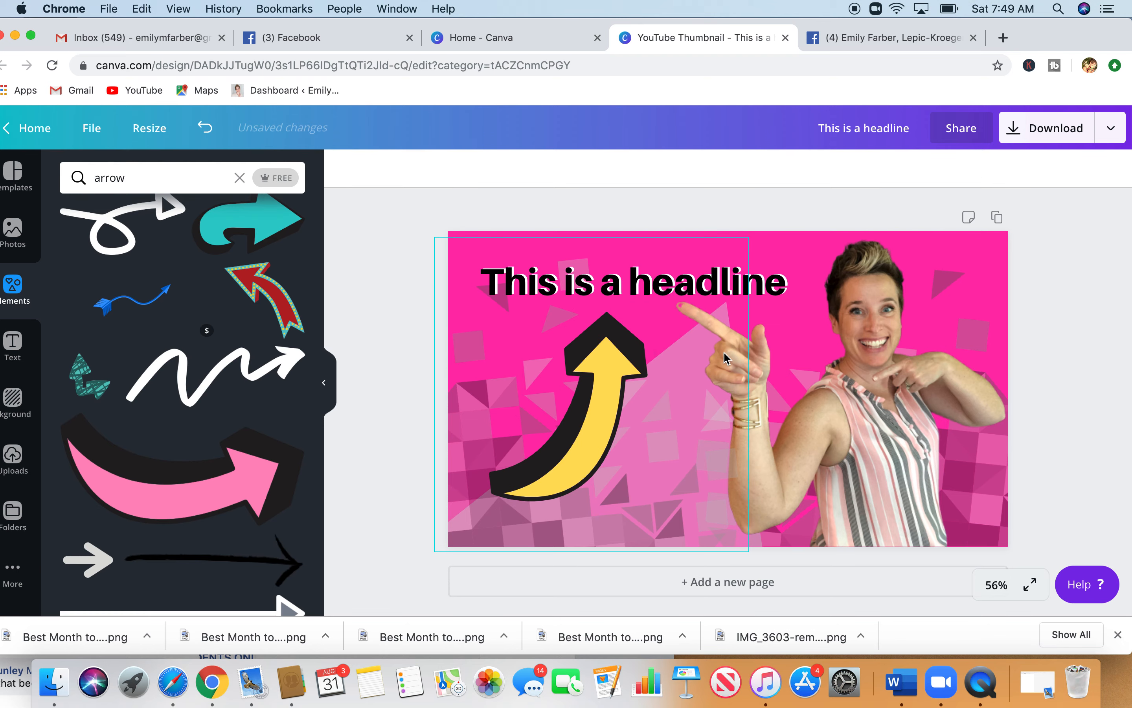
Step: Shift the arrow, left mosaic and woman's photo aside, and move the light pink triangle up and right
left_click_drag(601, 361, 507, 359)
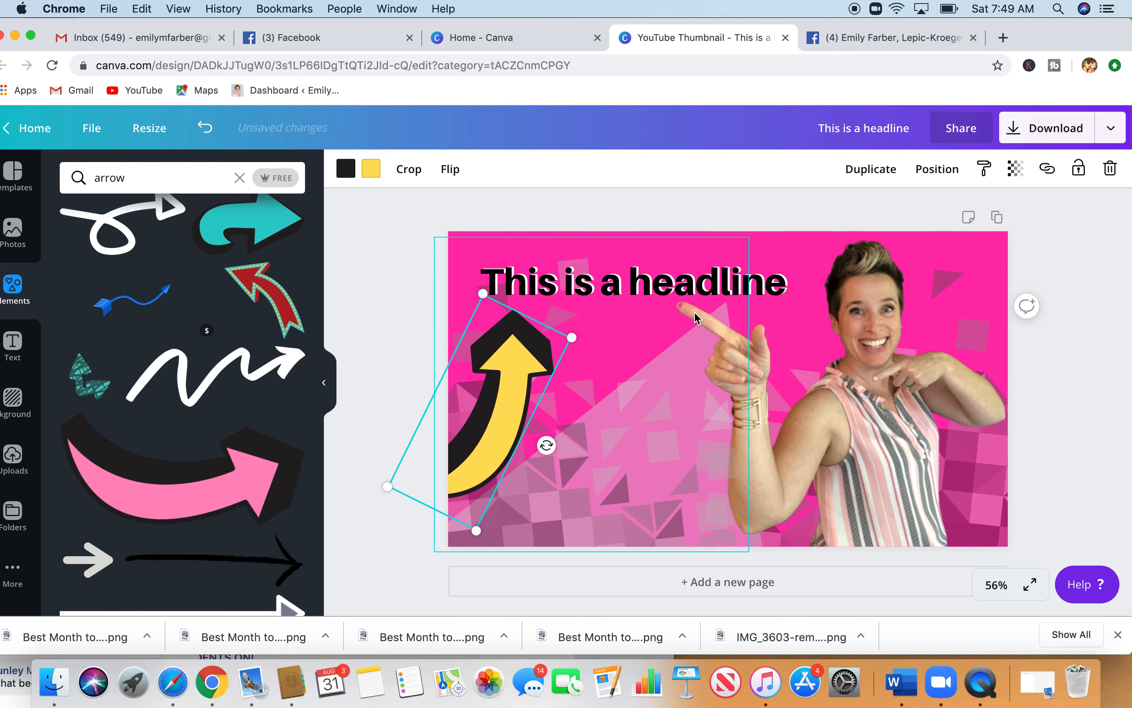
left_click(694, 362)
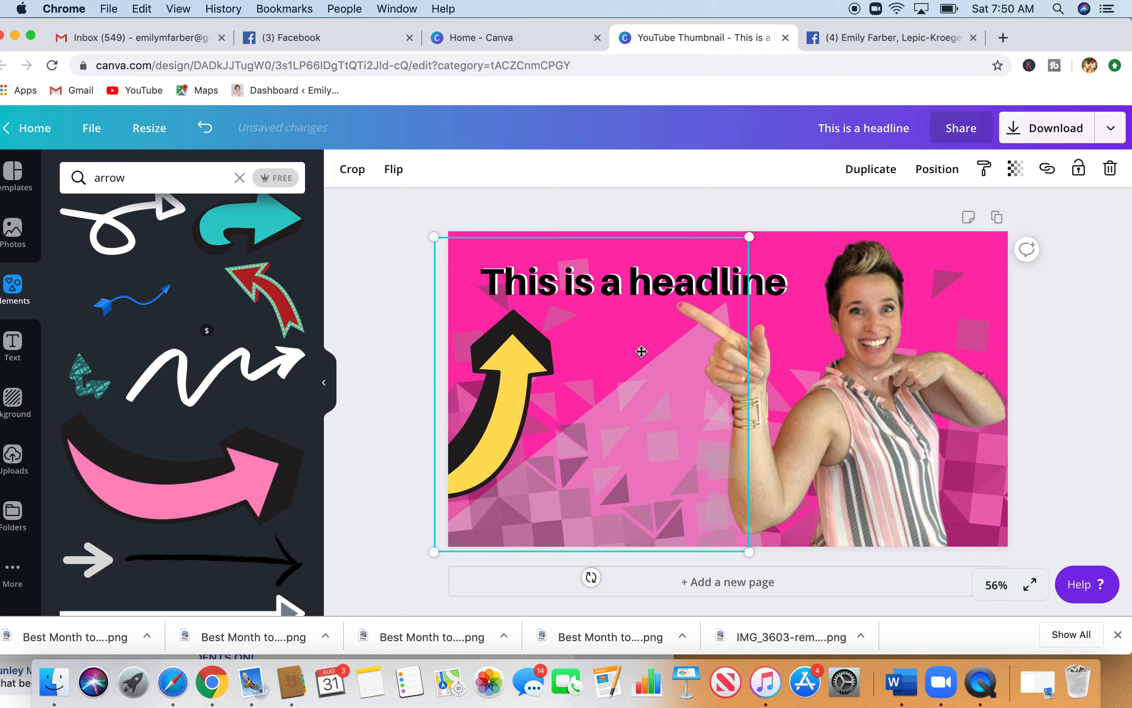
left_click_drag(660, 348, 538, 370)
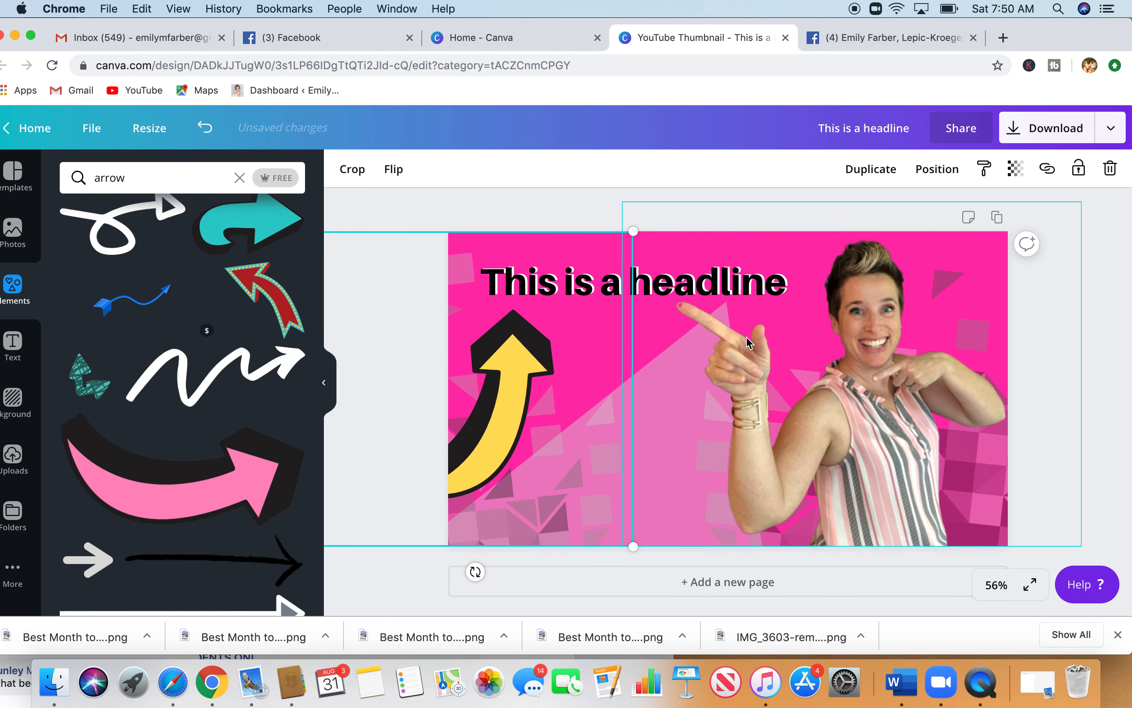
left_click_drag(747, 343, 820, 343)
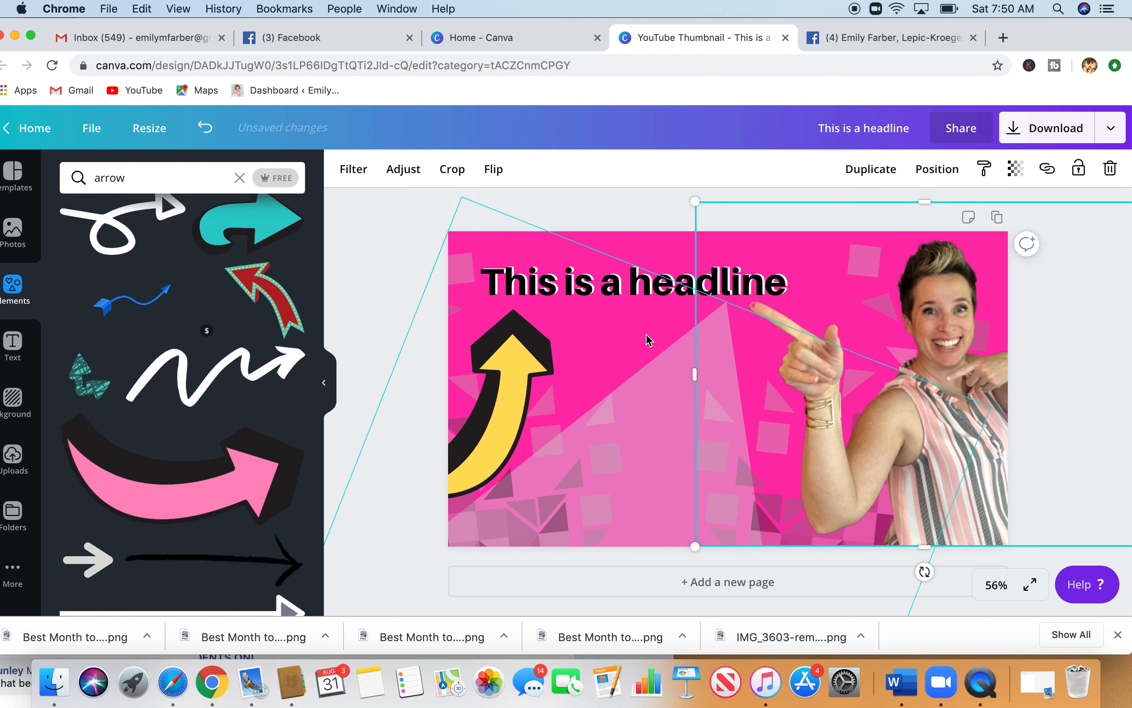
left_click_drag(682, 371, 784, 283)
Step: Move the woman's photo back left over the triangle, and return the left mosaic and the yellow arrow to the right, below the headline
left_click_drag(969, 389, 869, 385)
left_click_drag(538, 482, 604, 483)
left_click_drag(442, 472, 562, 467)
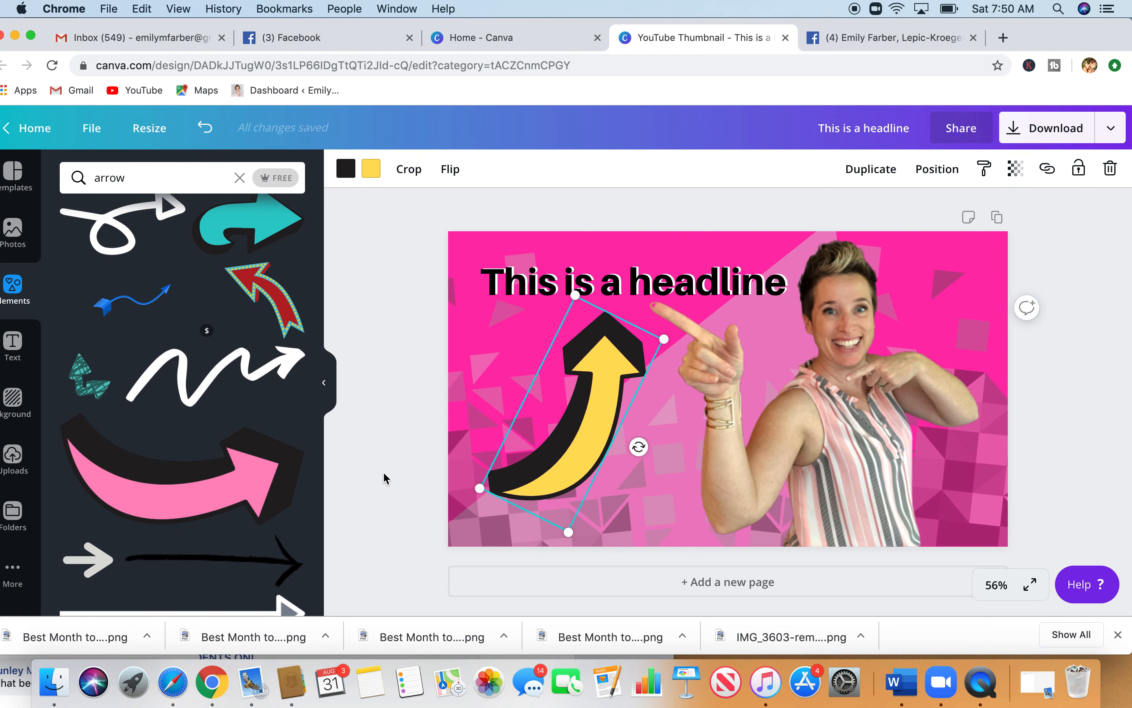
left_click(399, 484)
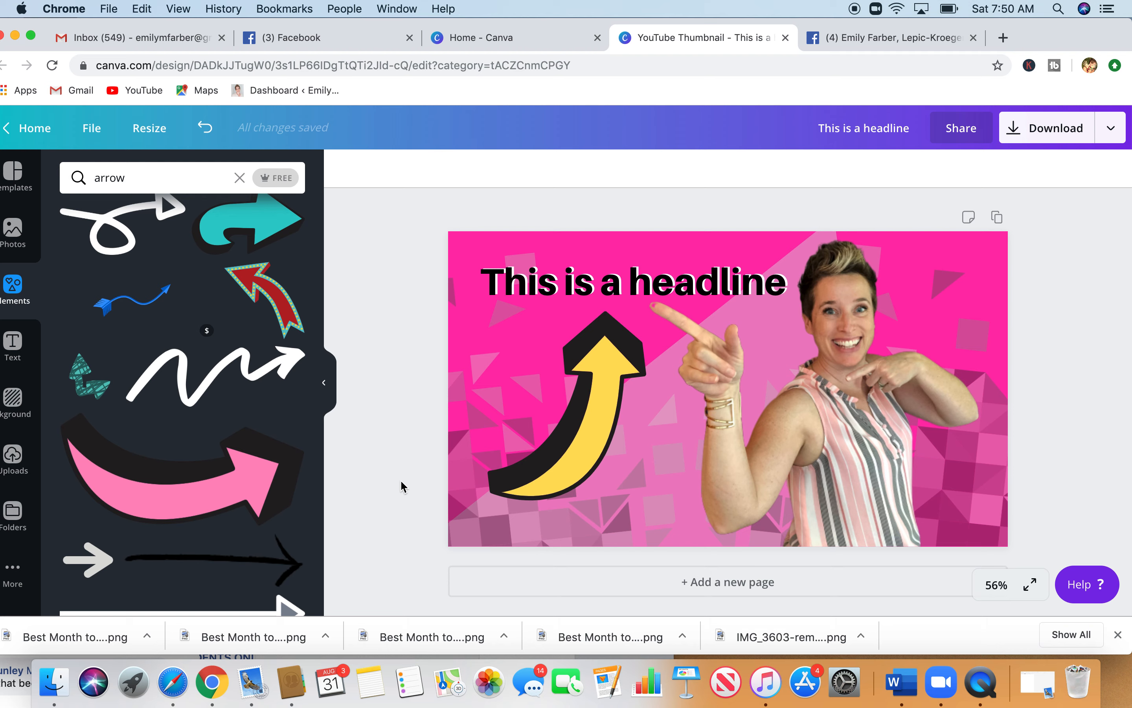